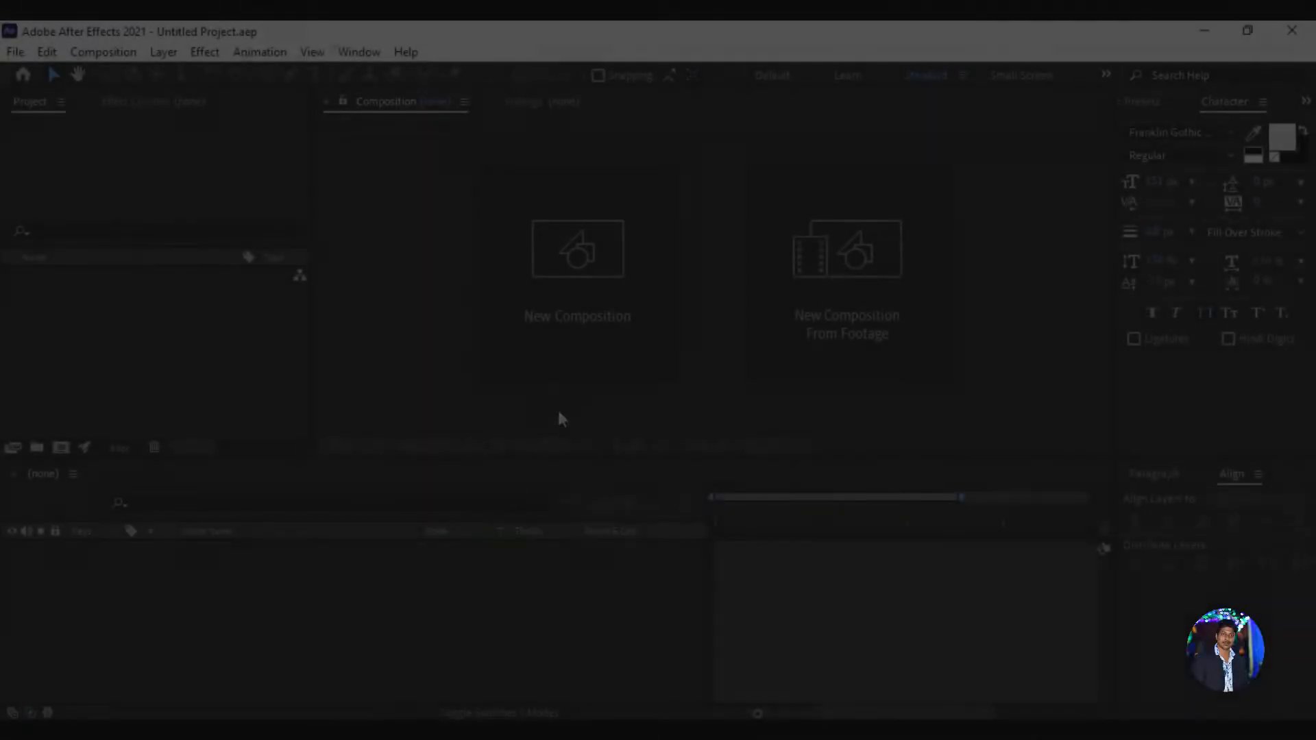
Step: Create a 1920 x 1080 composition named New at 30 fps with a 10-second duration
left_click(570, 342)
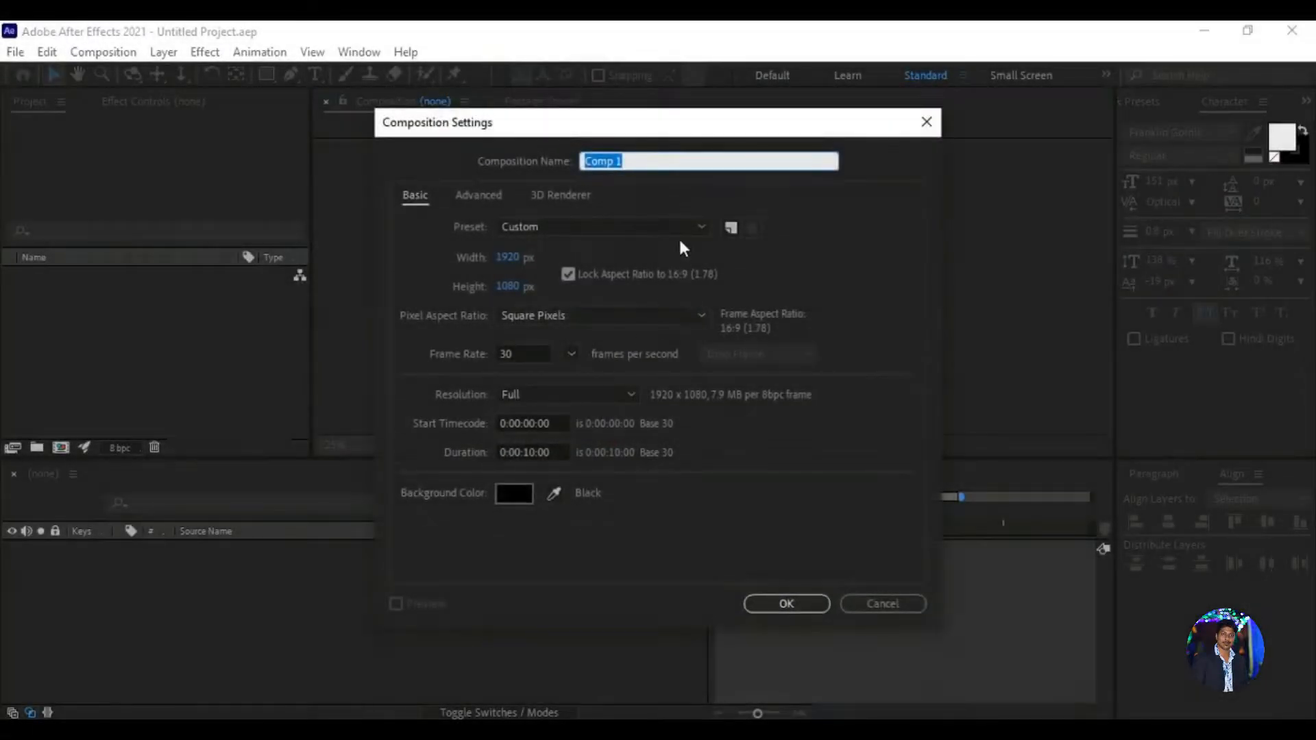
type("New")
left_click(512, 262)
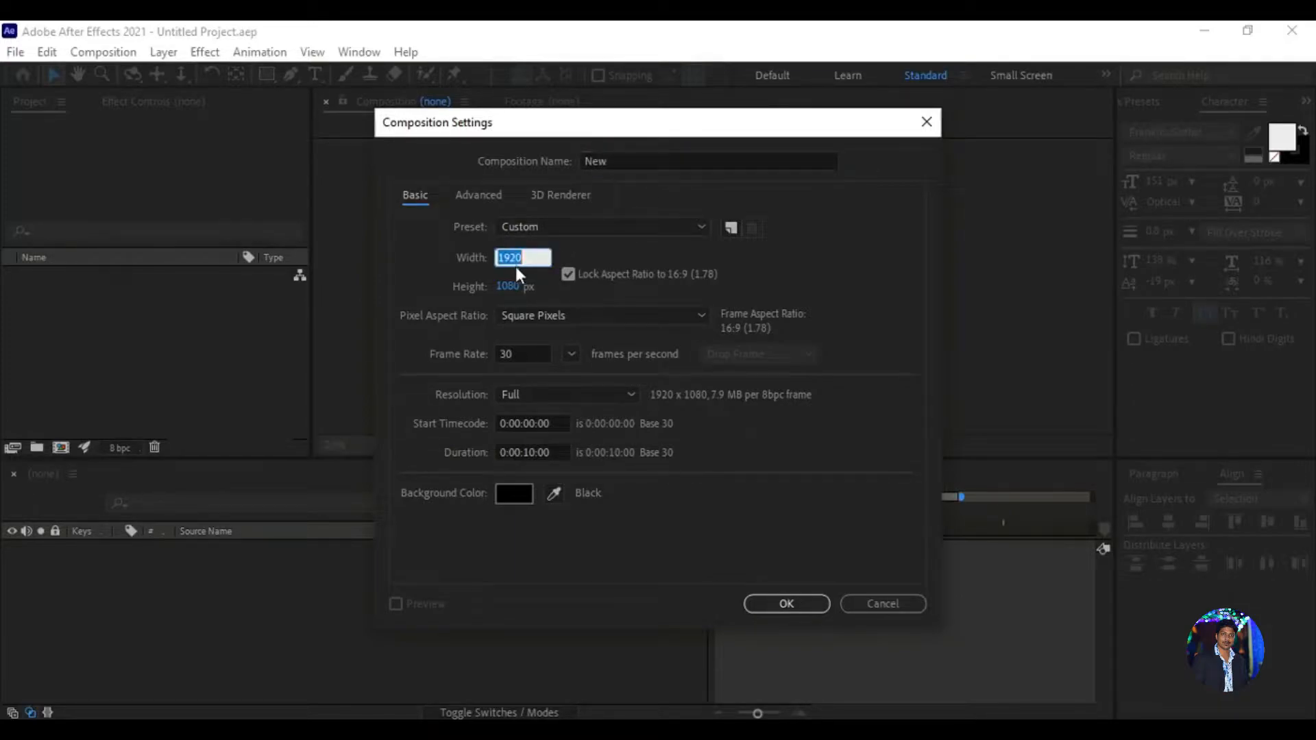
left_click(529, 352)
left_click(535, 452)
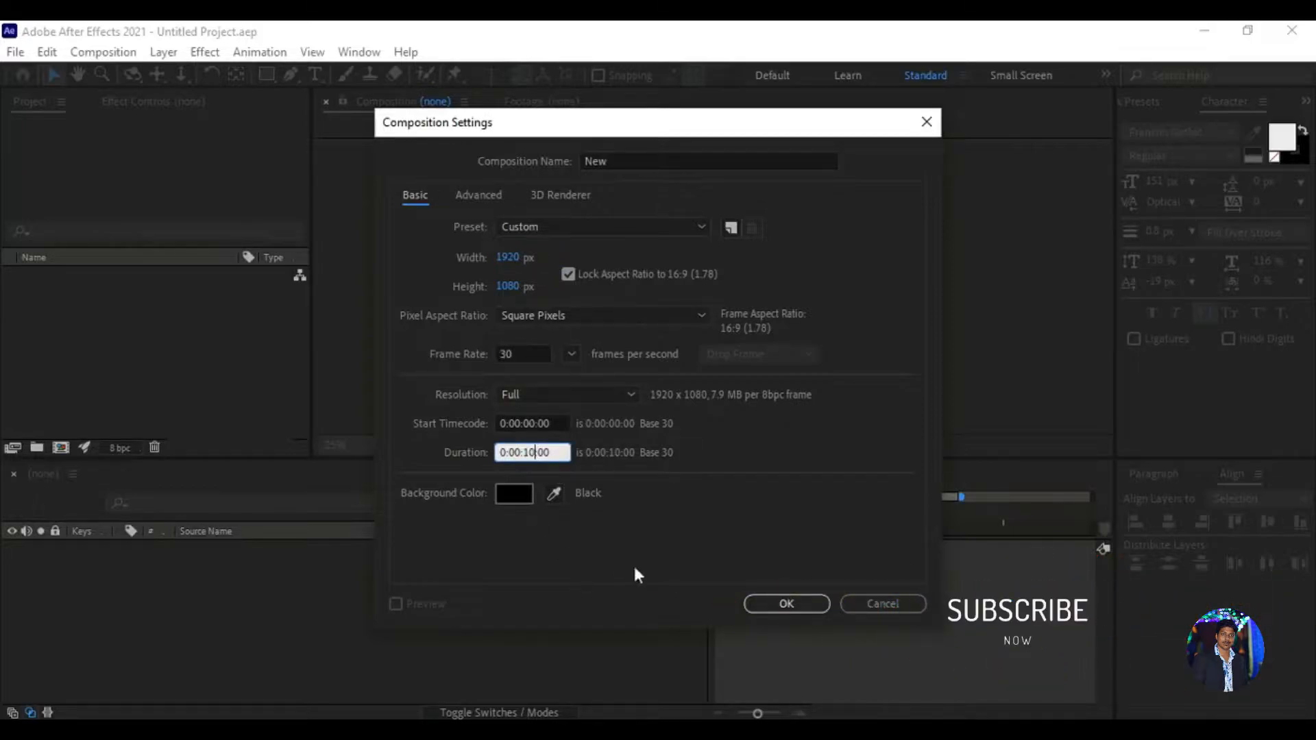
left_click(781, 602)
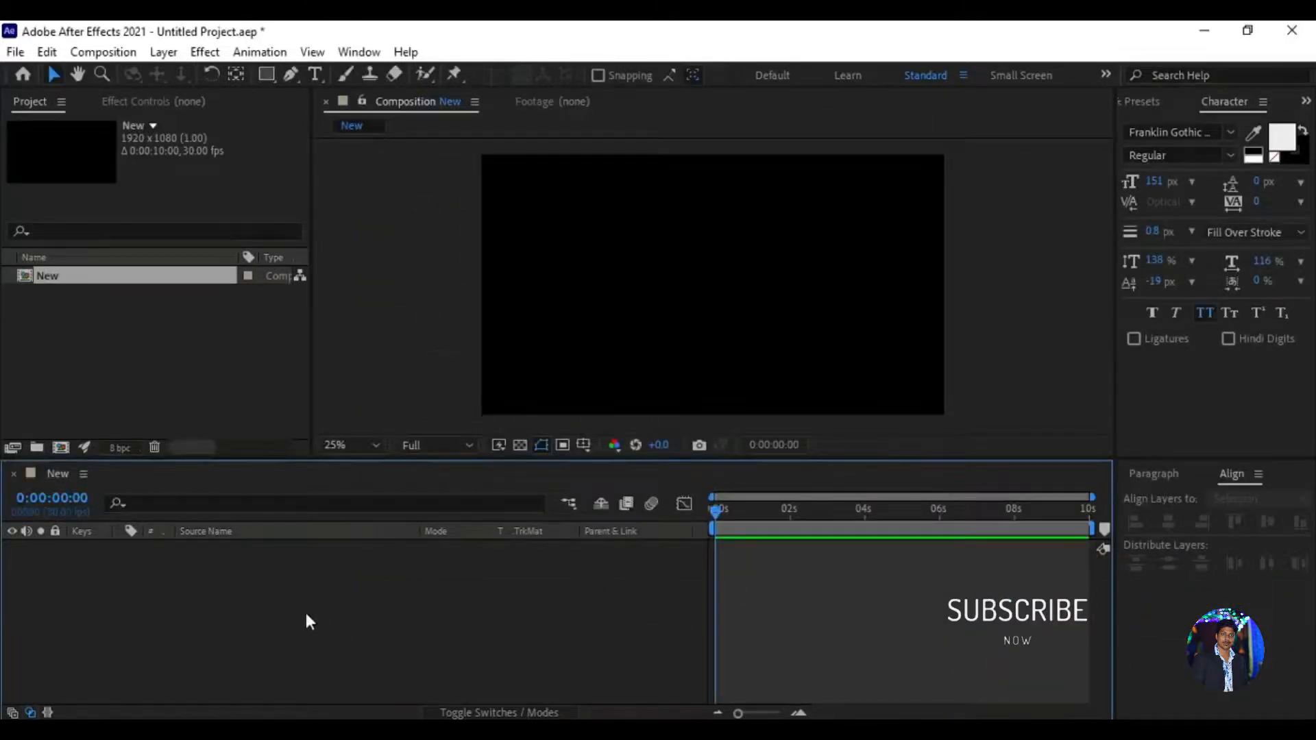
Step: Create a second composition named Logo with the same 1920 x 1080, 30 fps, 10-second settings
left_click(61, 446)
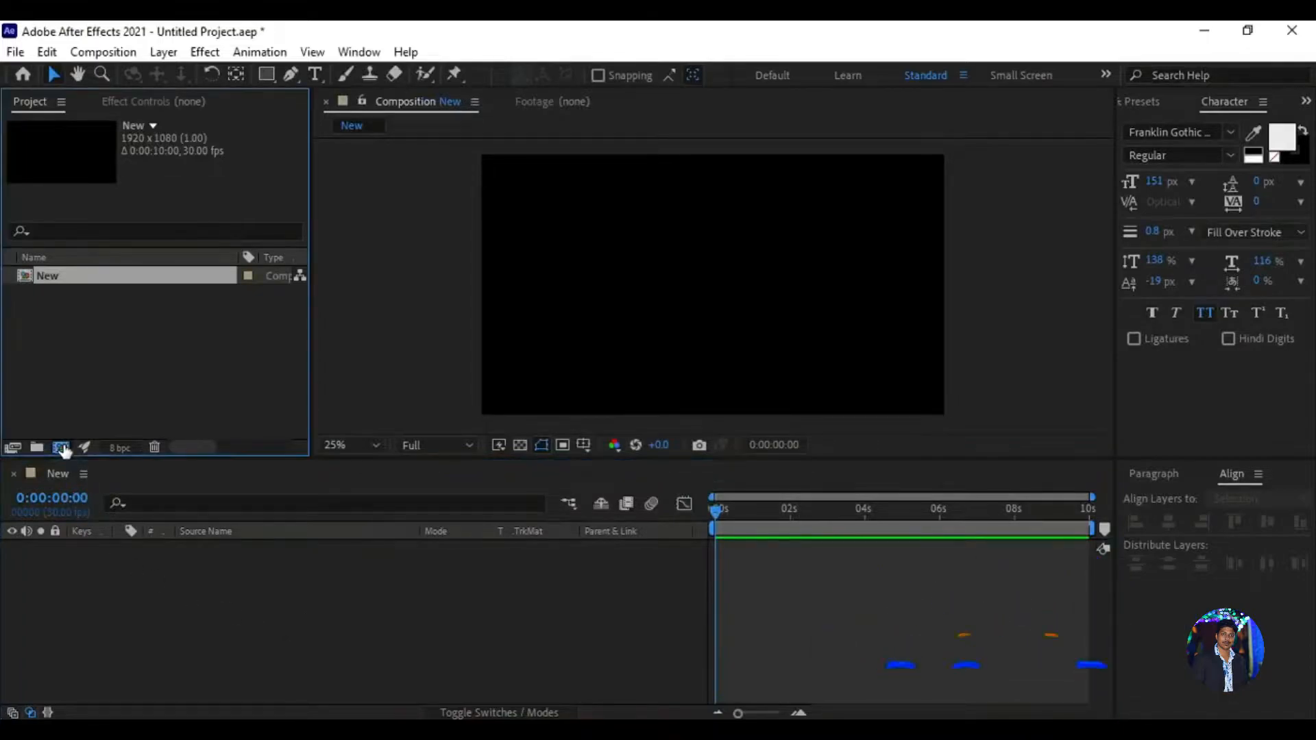
type("Logo")
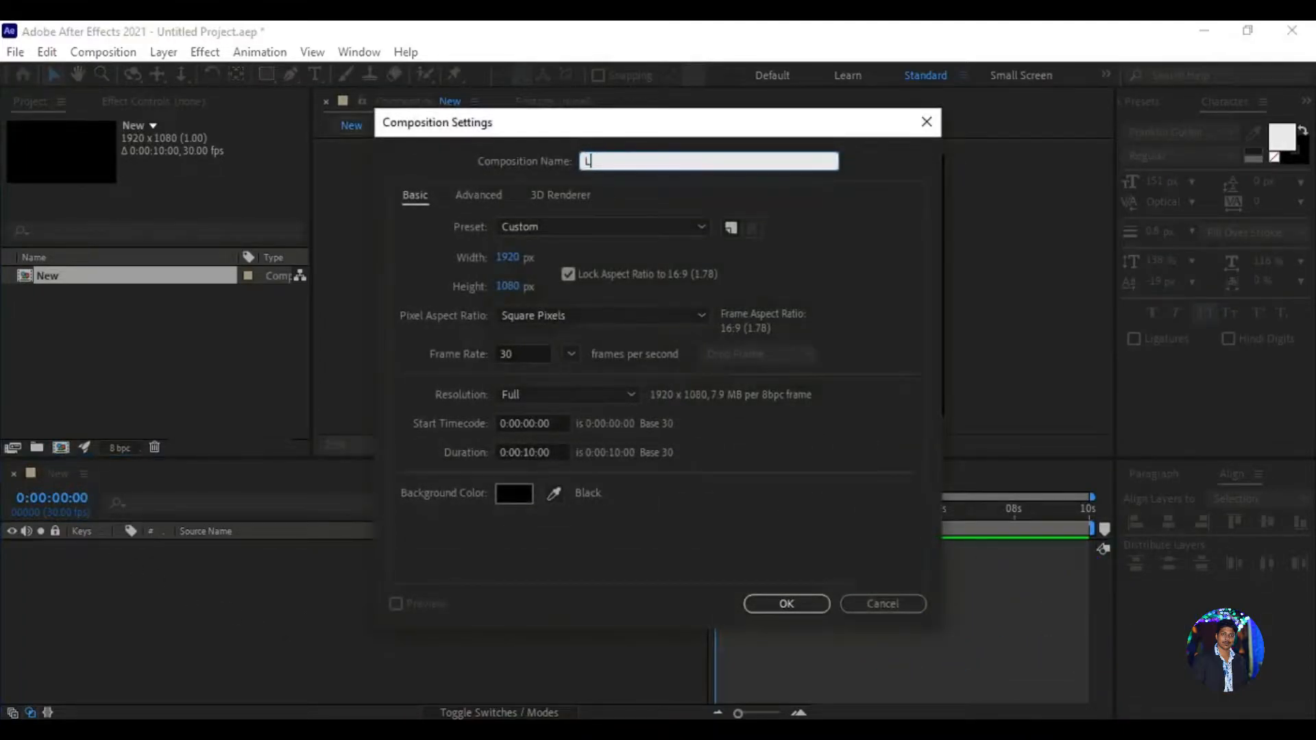
left_click(780, 603)
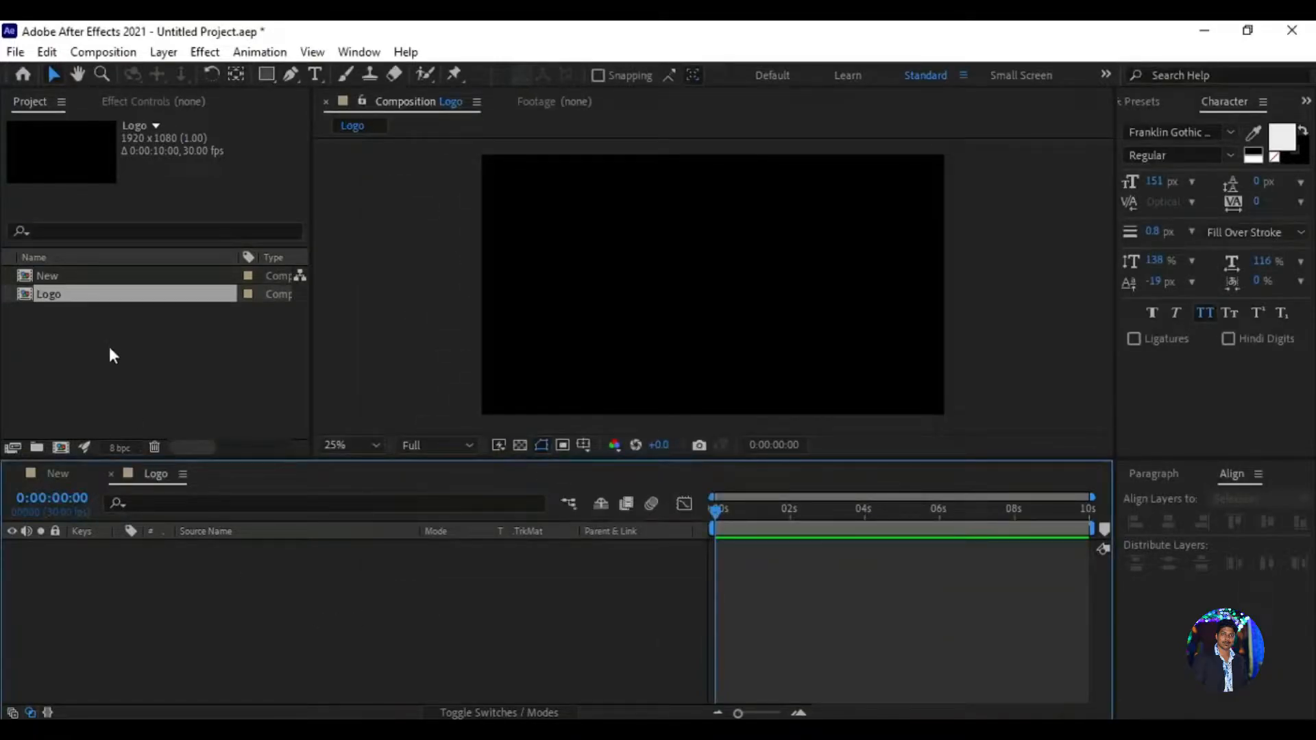
Step: Import the logo image 20210608_113154.png and add it as a layer in the Logo composition
left_click(109, 342)
left_click(21, 53)
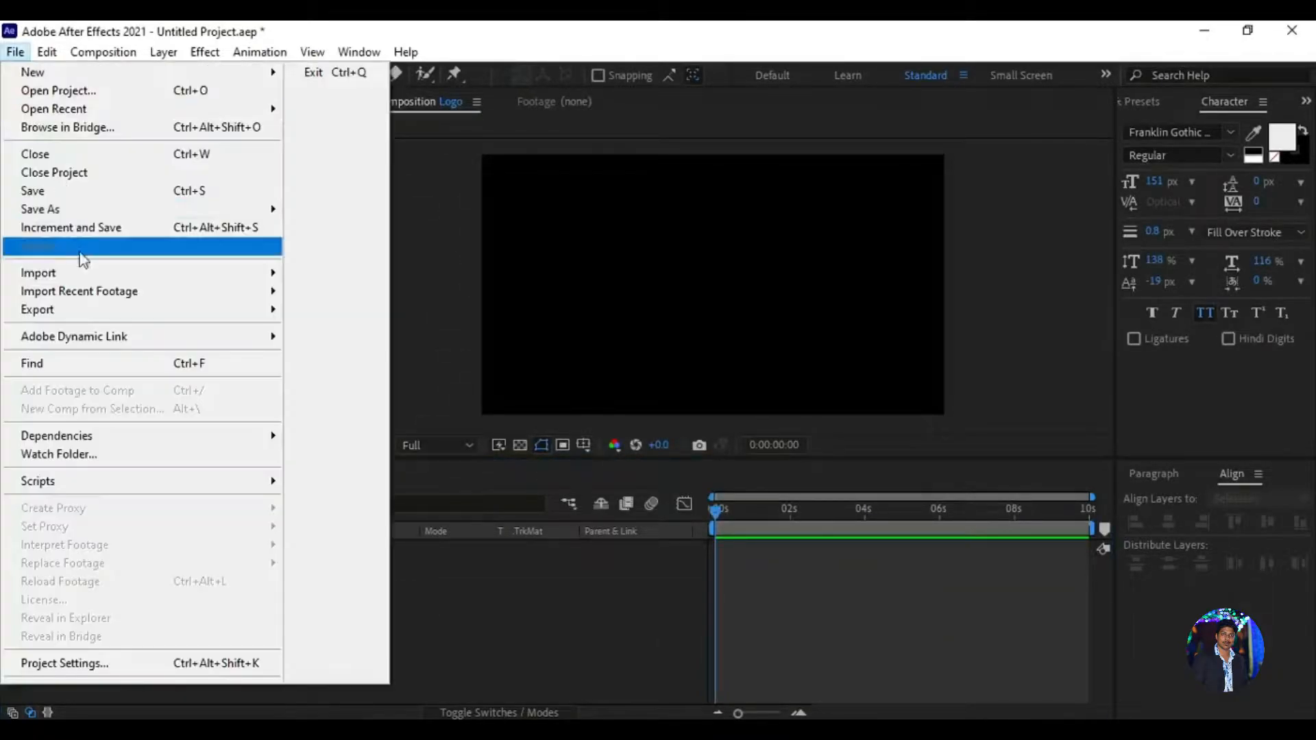
mouse_move(96, 273)
left_click(313, 276)
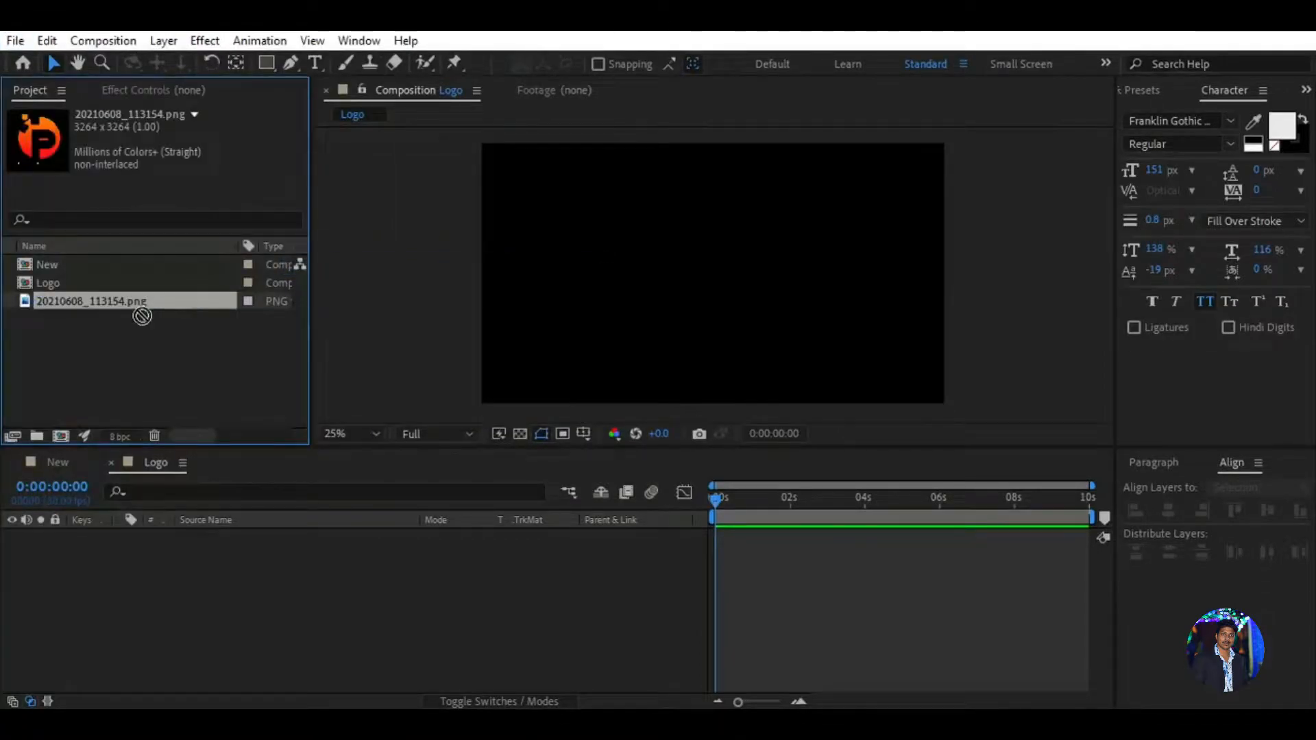
left_click_drag(142, 307, 173, 584)
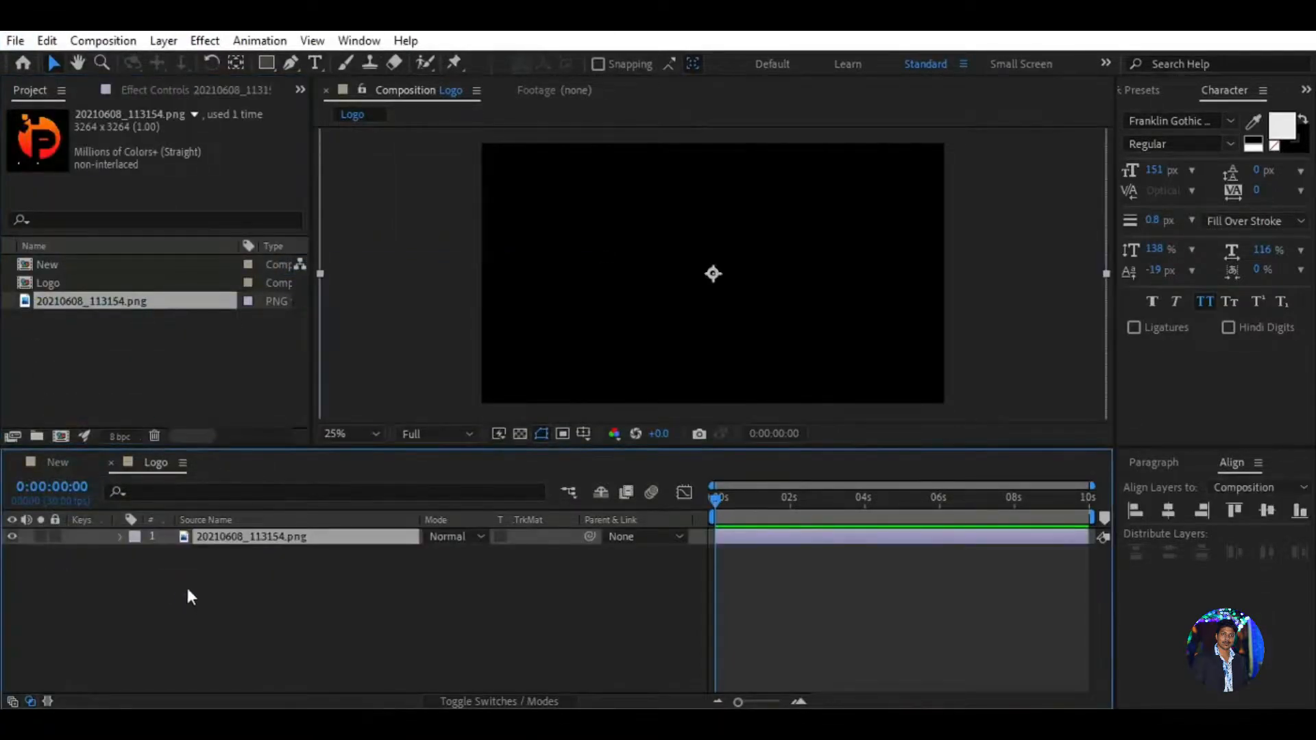
Step: Scale the logo image layer down to 20% in the Logo composition
key("s")
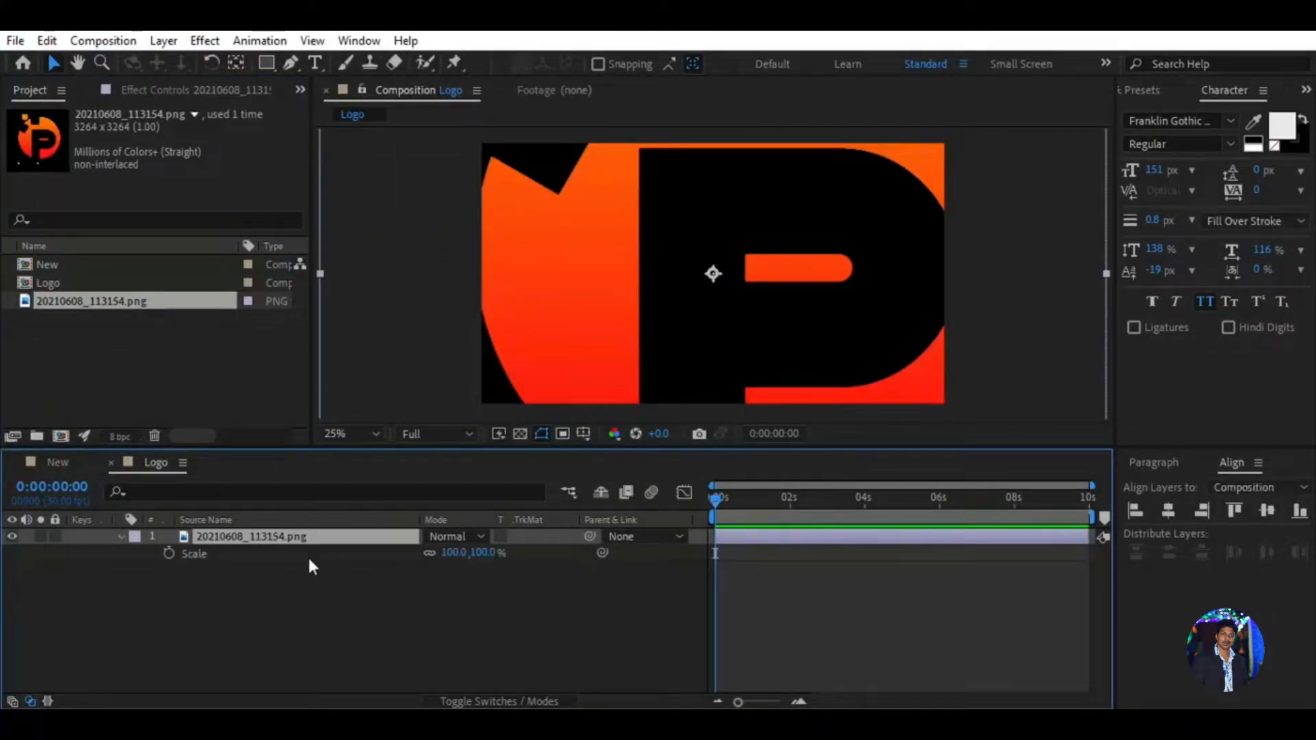
left_click_drag(454, 552, 362, 537)
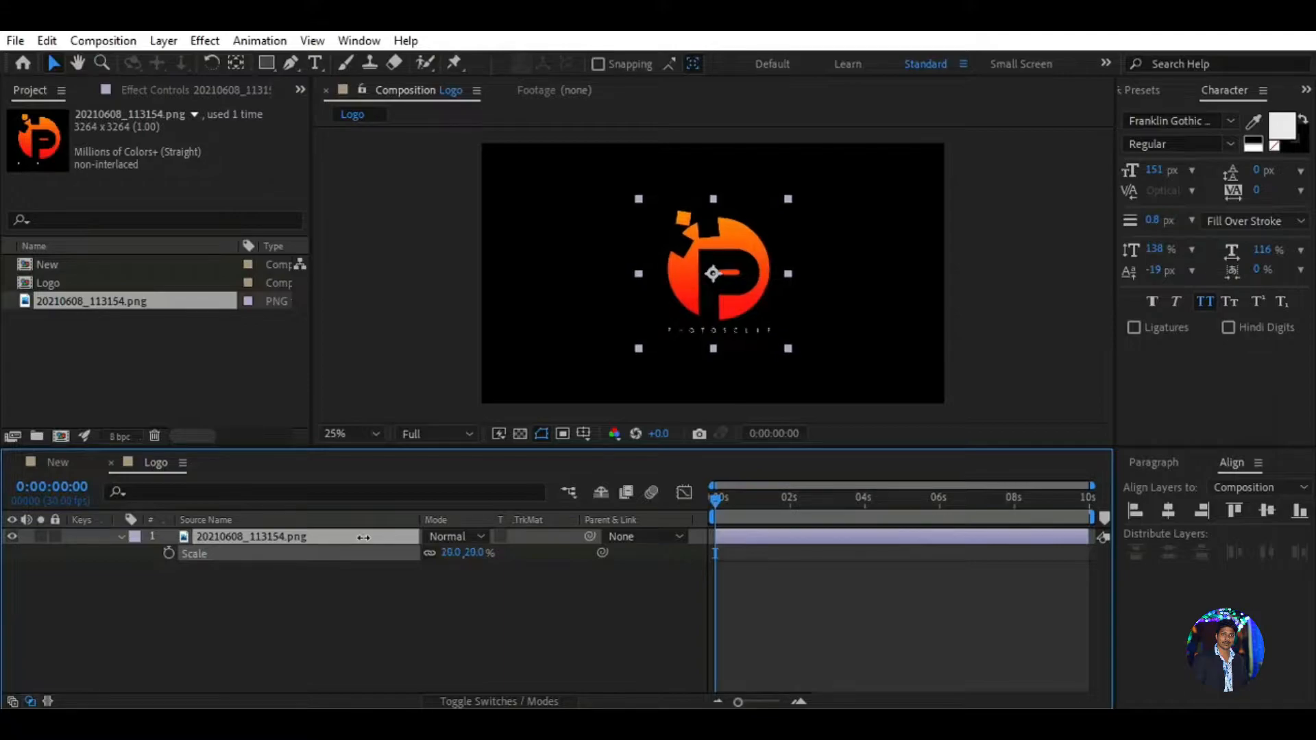
left_click(418, 598)
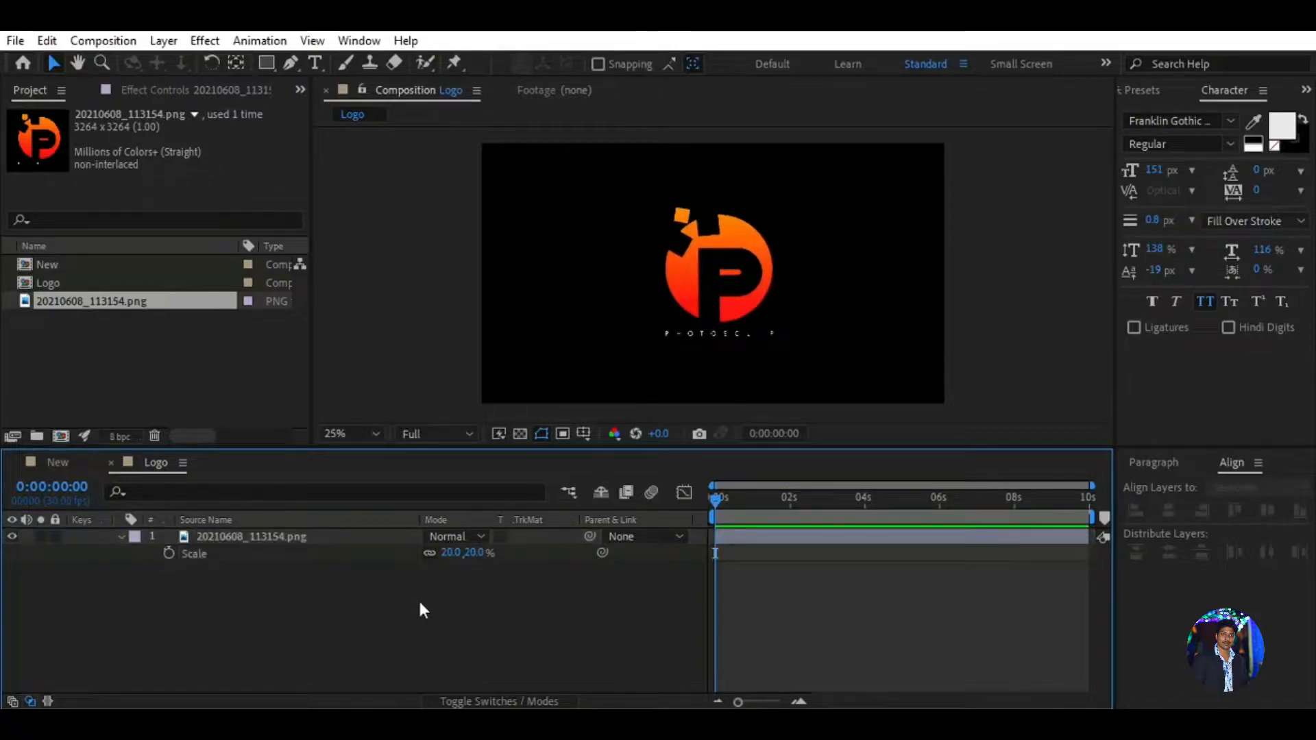
left_click(122, 537)
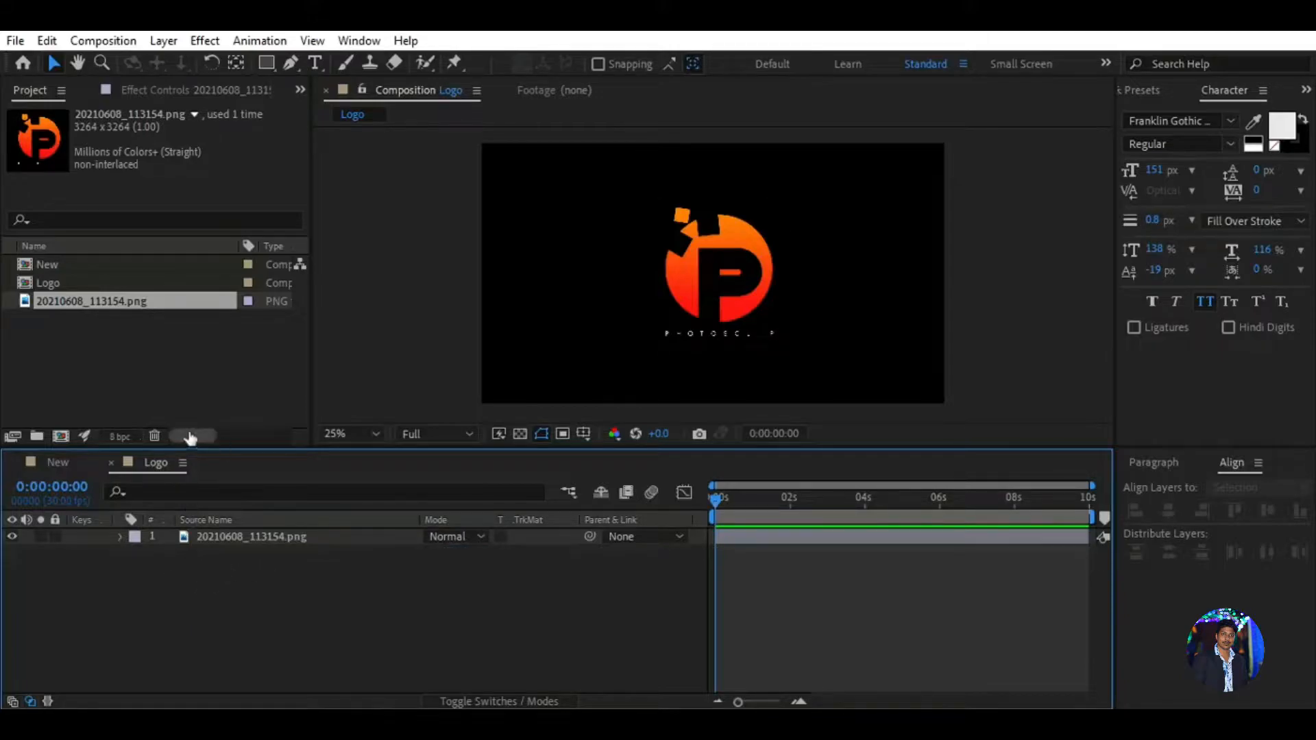
Step: Create a third 1920 x 1080, 30 fps, 10-second composition named R
left_click(63, 437)
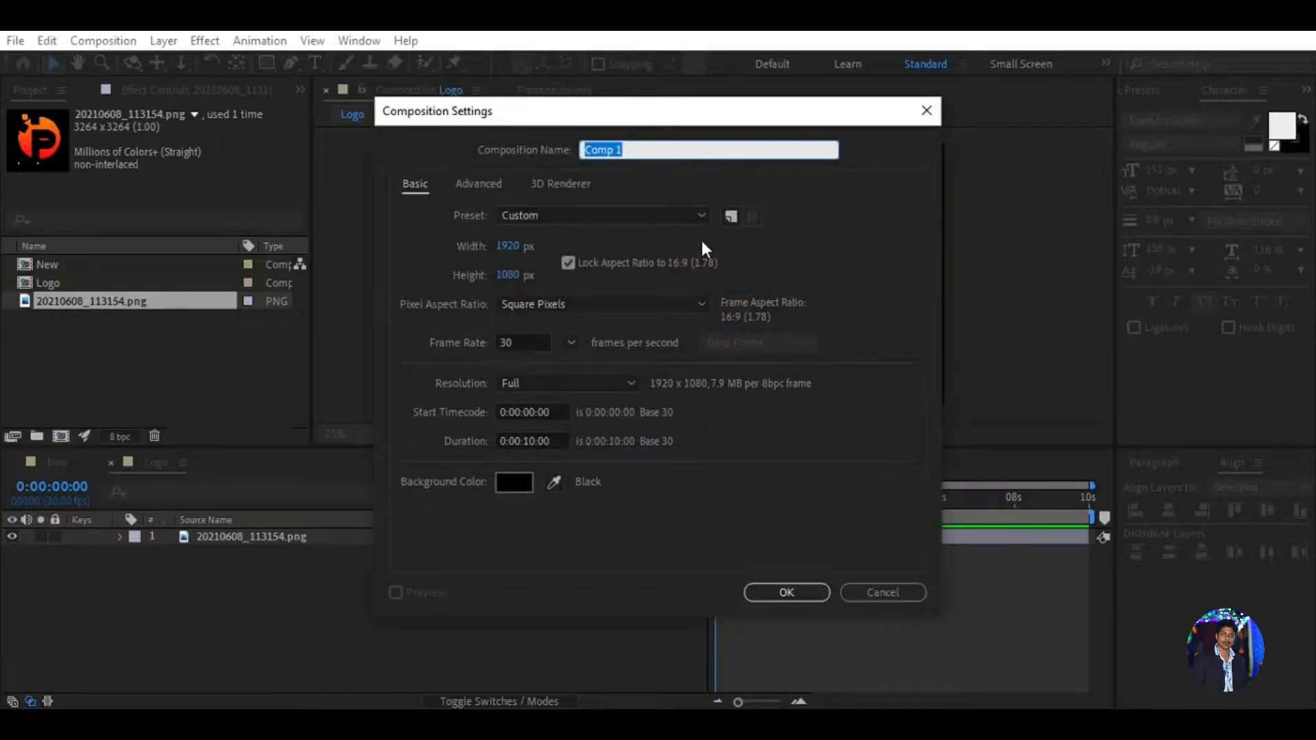
type("R")
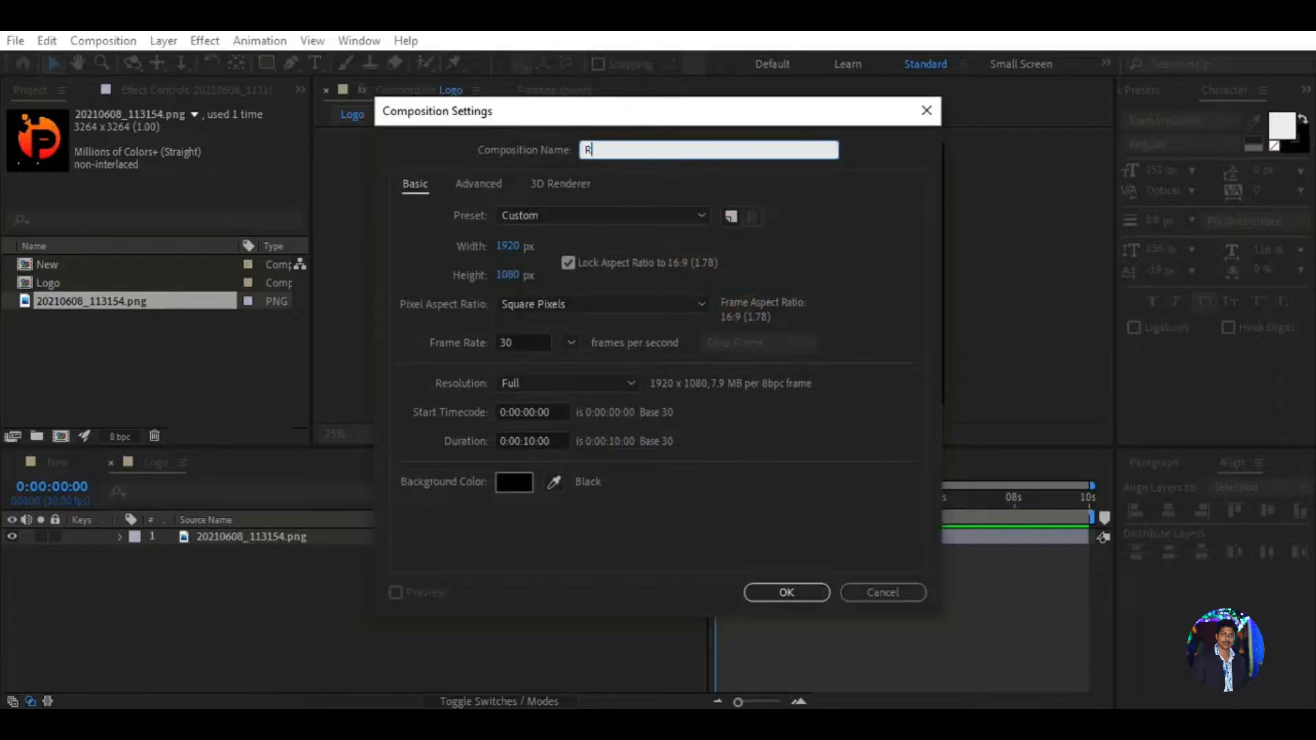
left_click(762, 586)
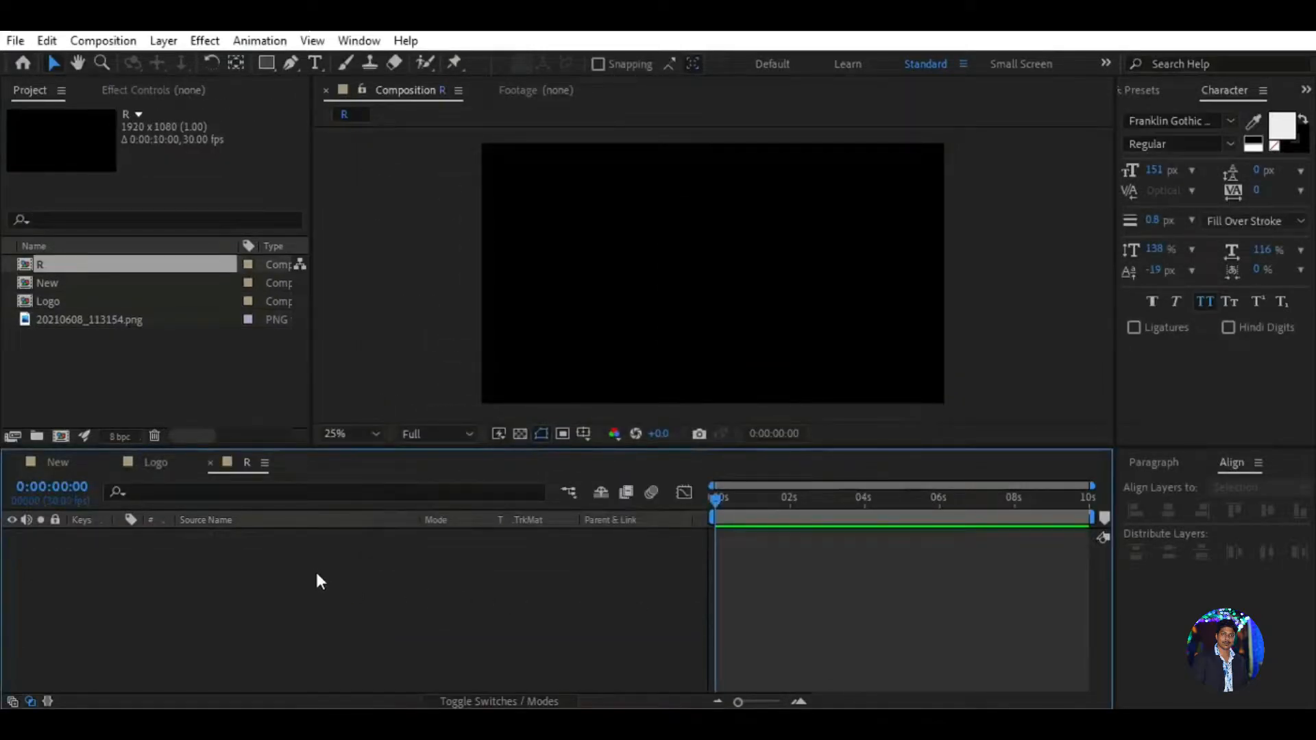
Step: Add a black 2680 x 1508 px solid named F to the R composition
key("ctrl+y")
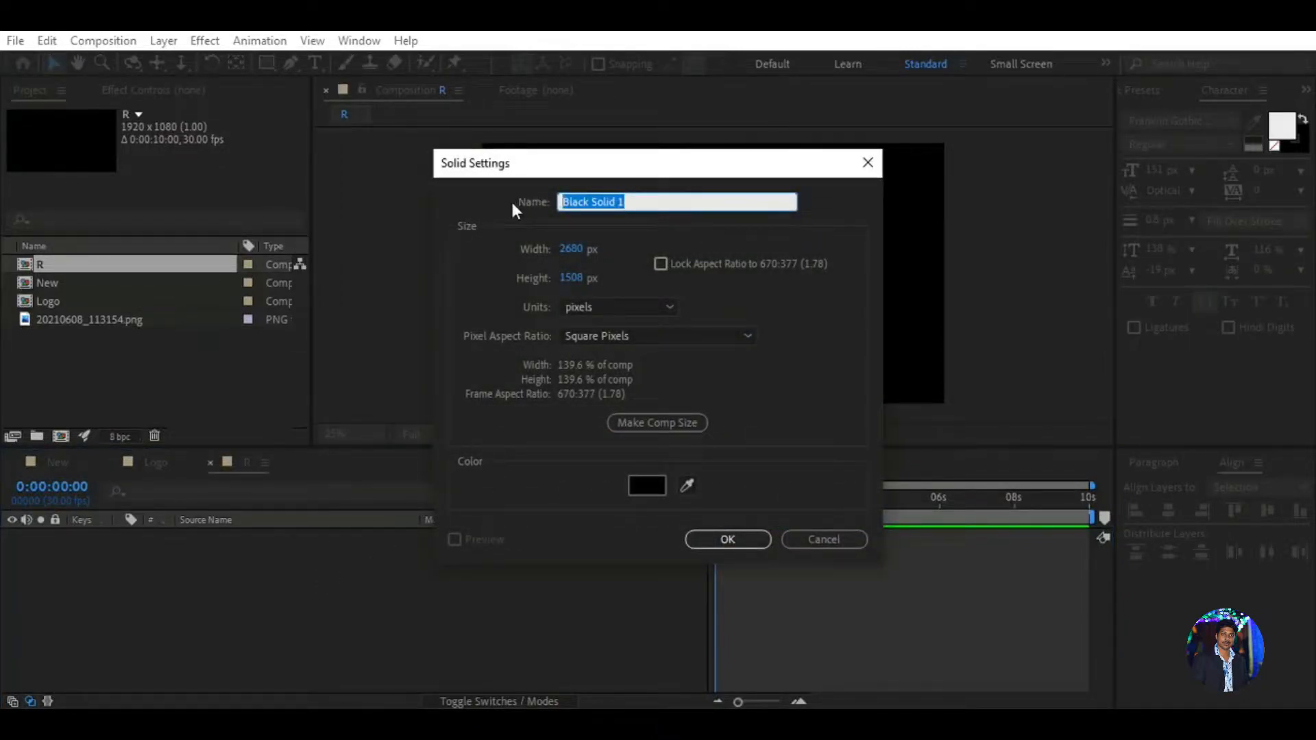
type("F")
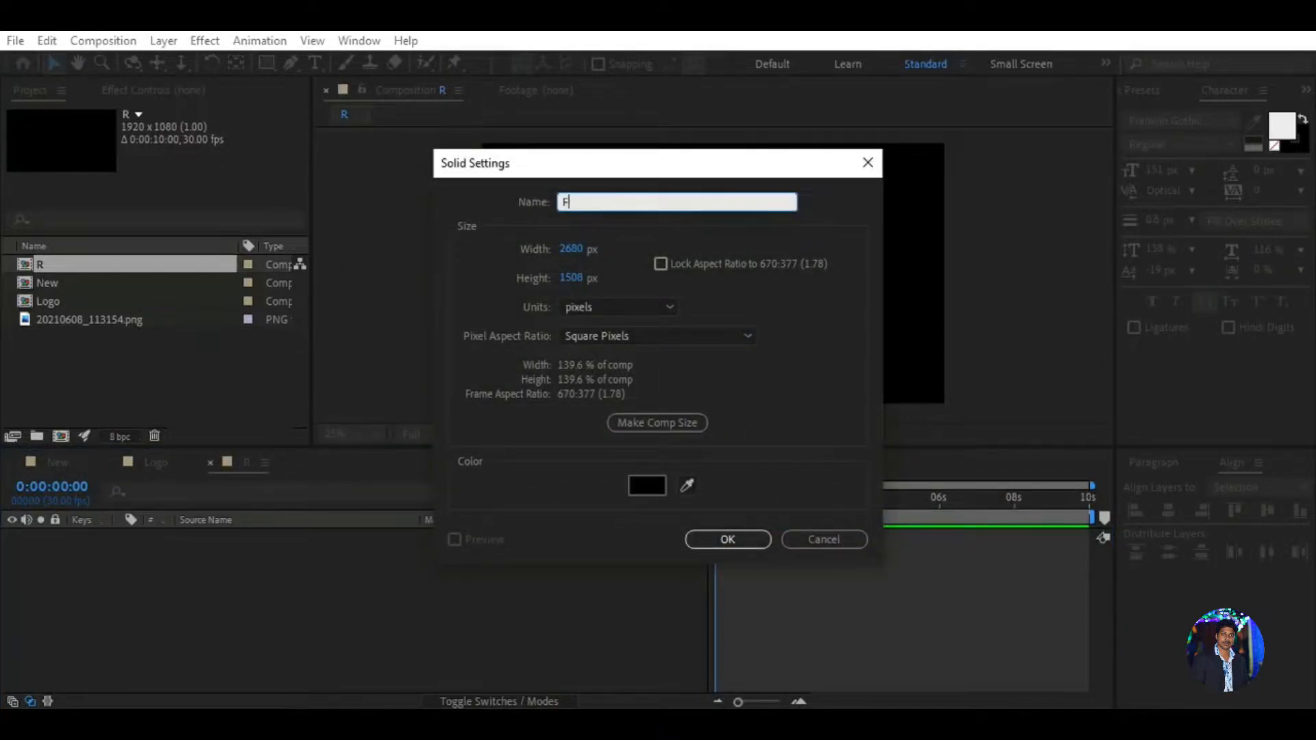
left_click(737, 533)
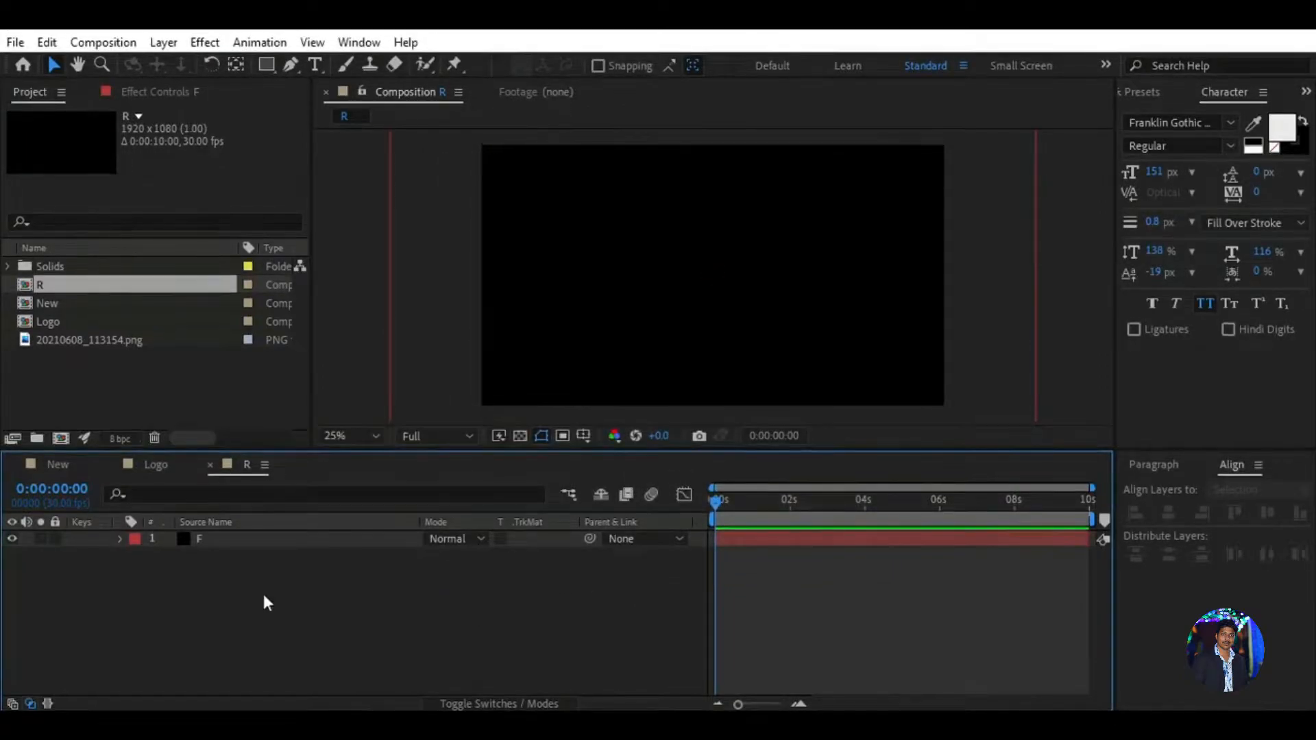
Step: Find the Fractal Noise effect by searching for "Fract" and apply it to the F solid layer
left_click(274, 540)
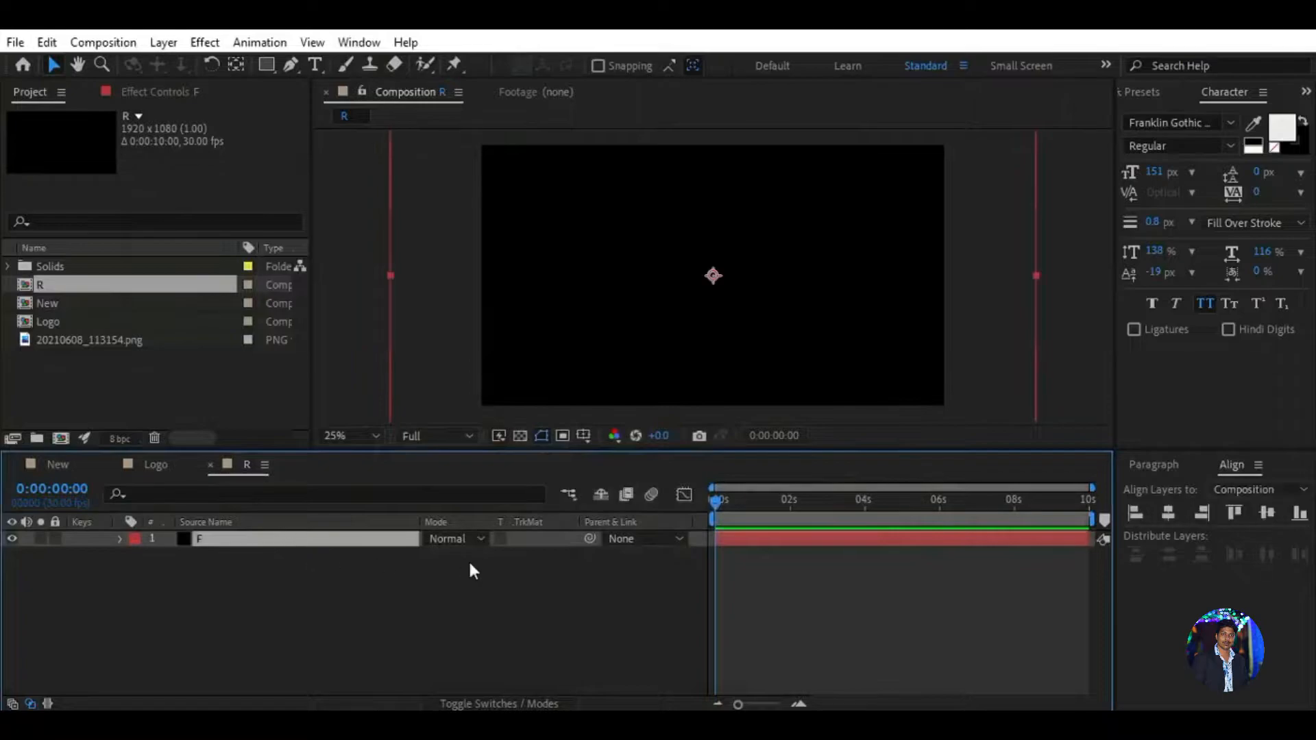
left_click(1140, 92)
left_click(1208, 118)
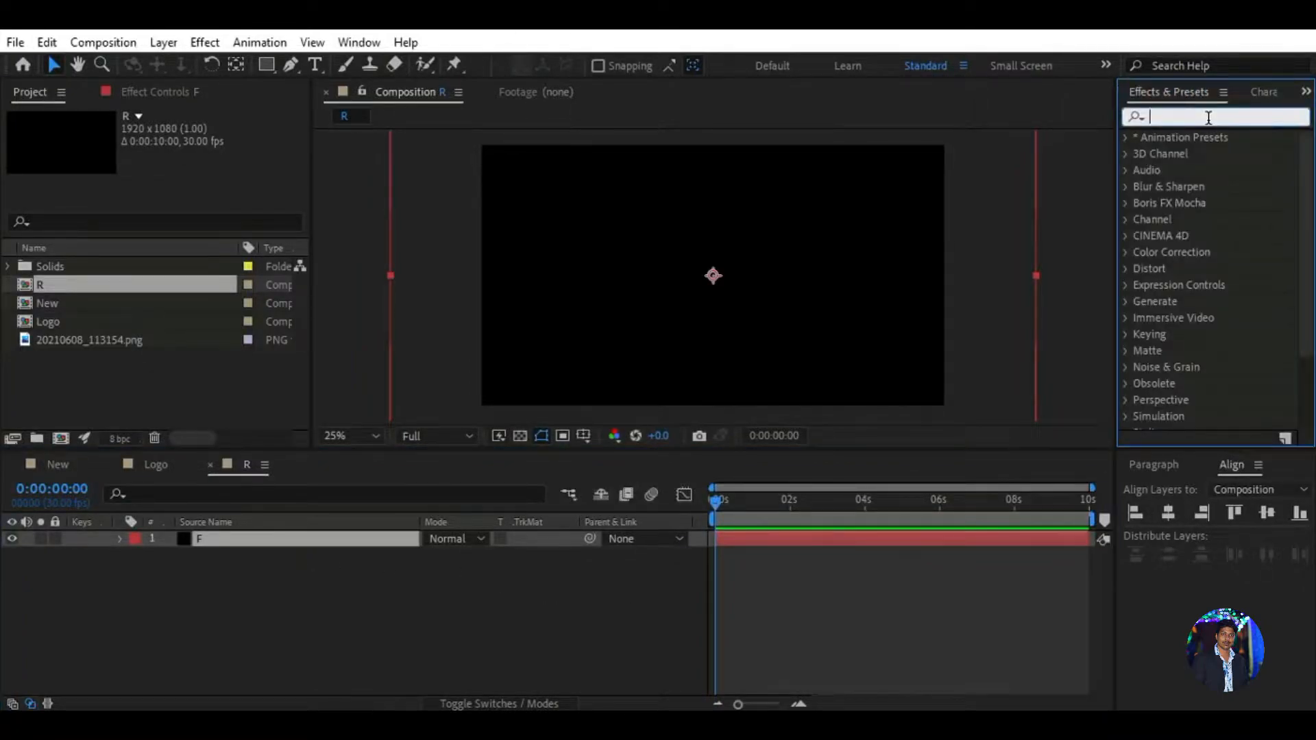
type("Fra")
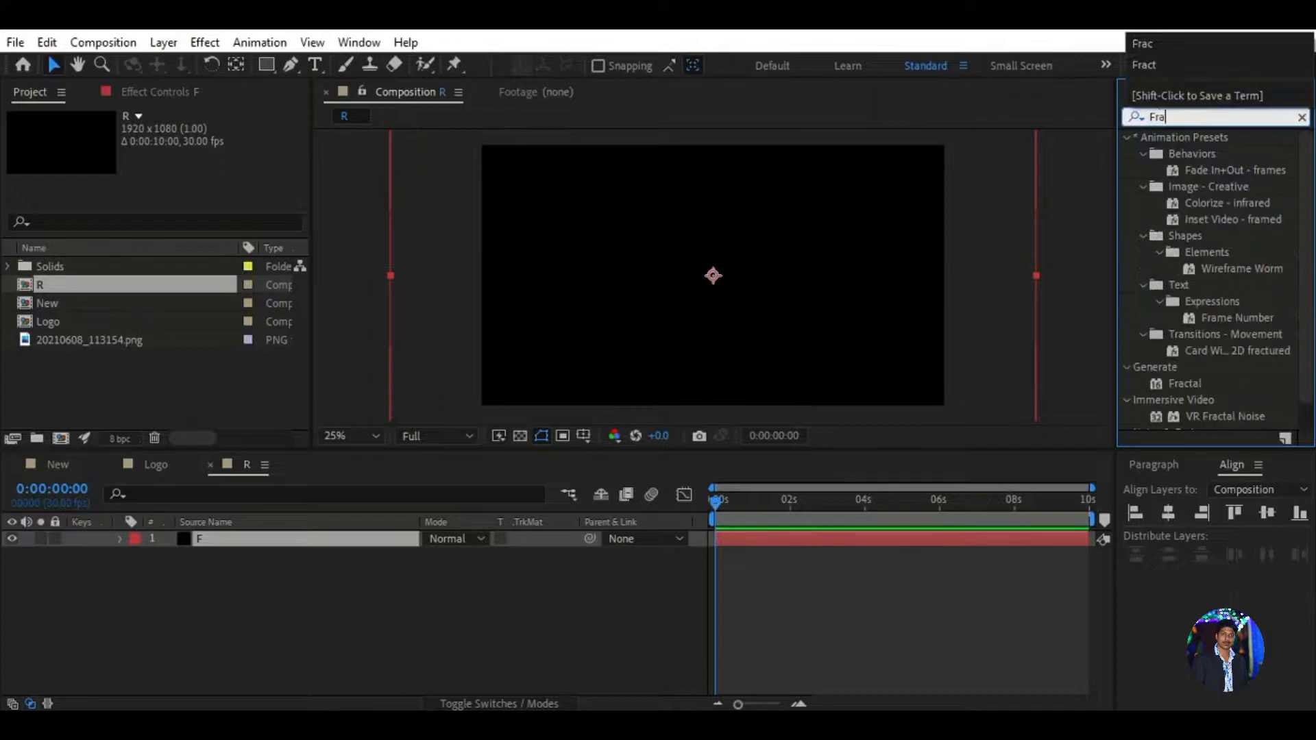
type("ct")
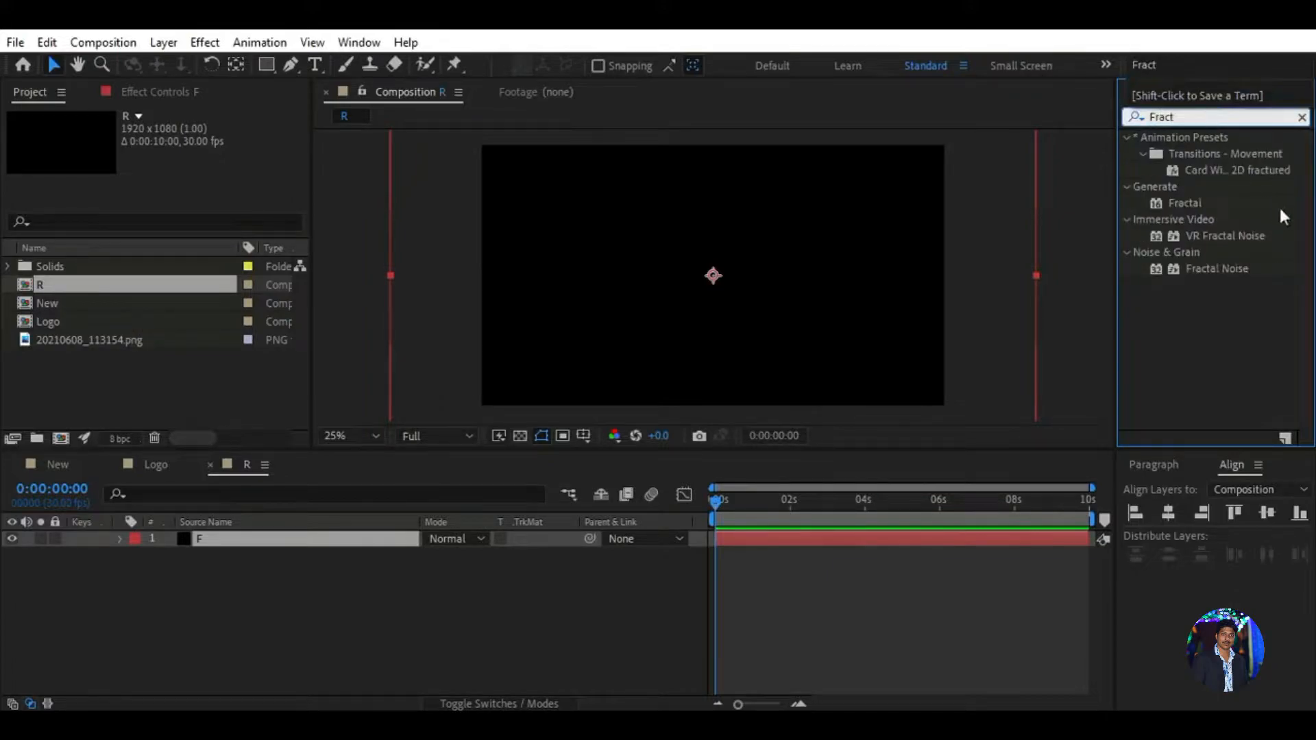
left_click(1254, 270)
left_click_drag(1224, 266, 352, 543)
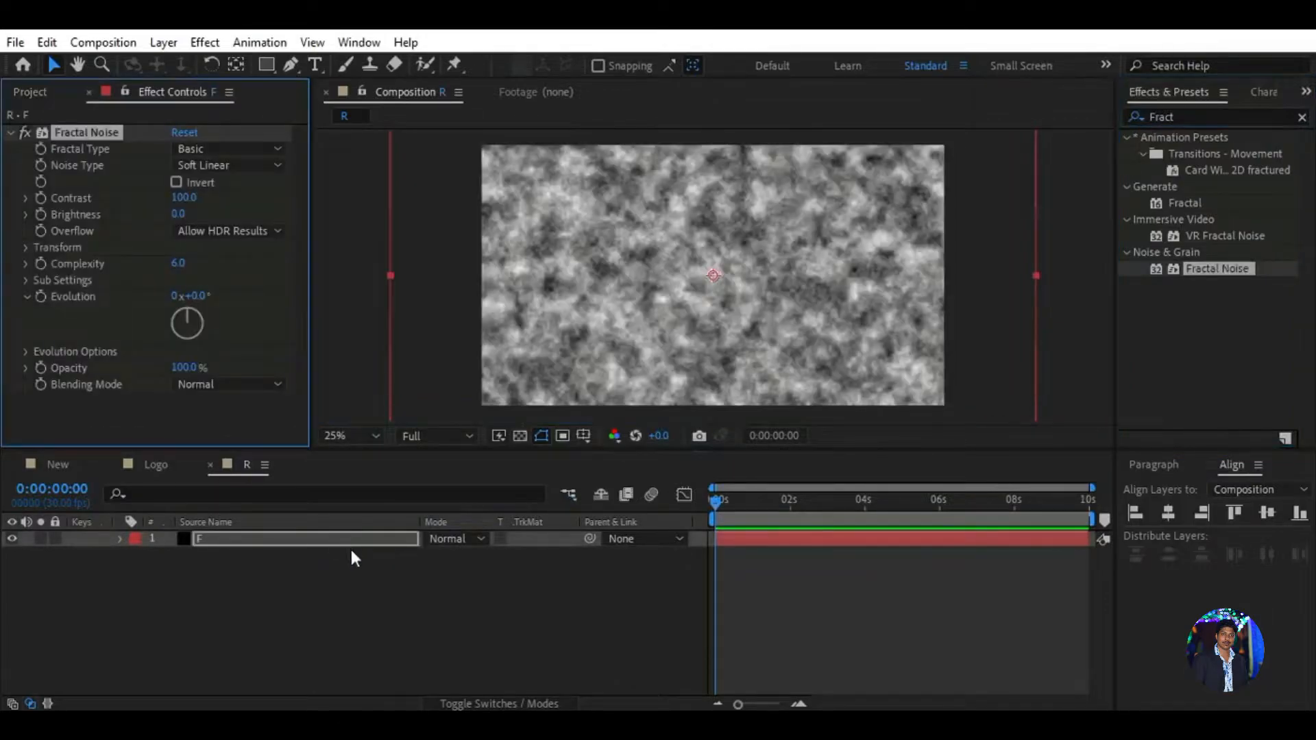
Step: Set the Fractal Noise type to Turbulent Smooth and its contrast to 125
left_click(205, 148)
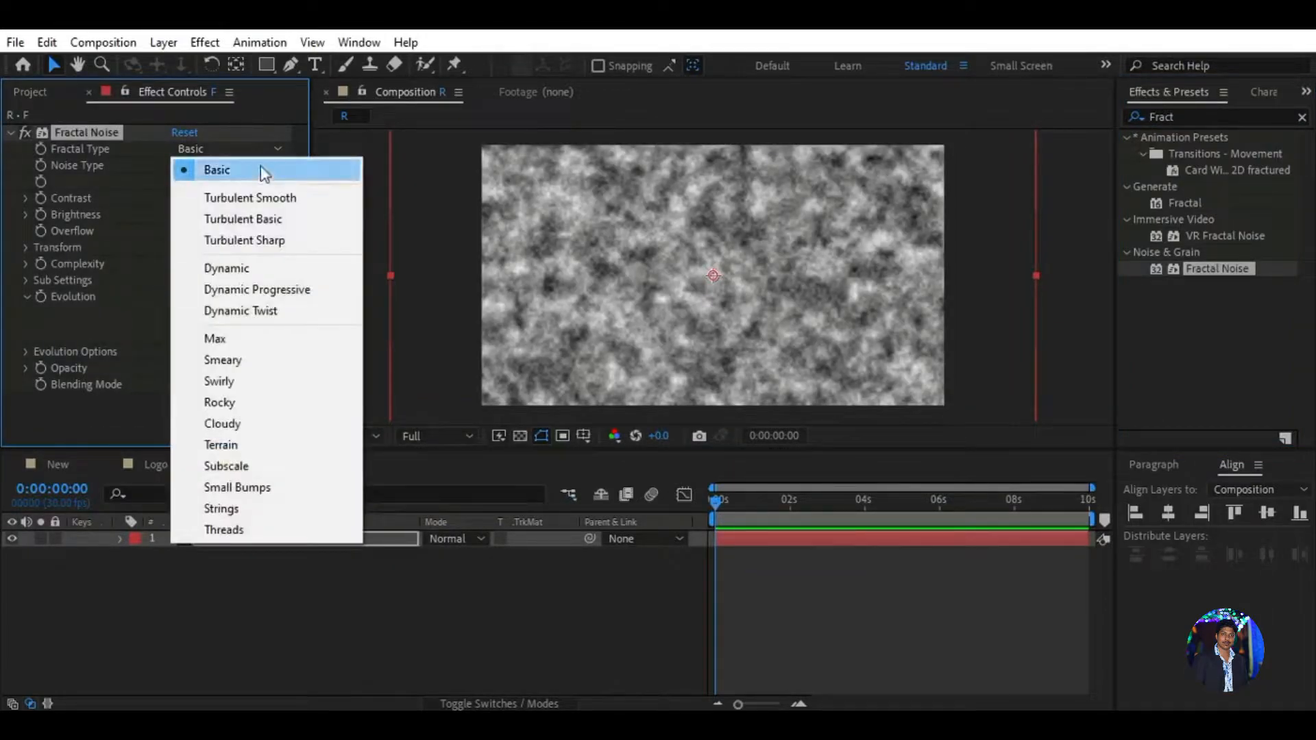
left_click(258, 198)
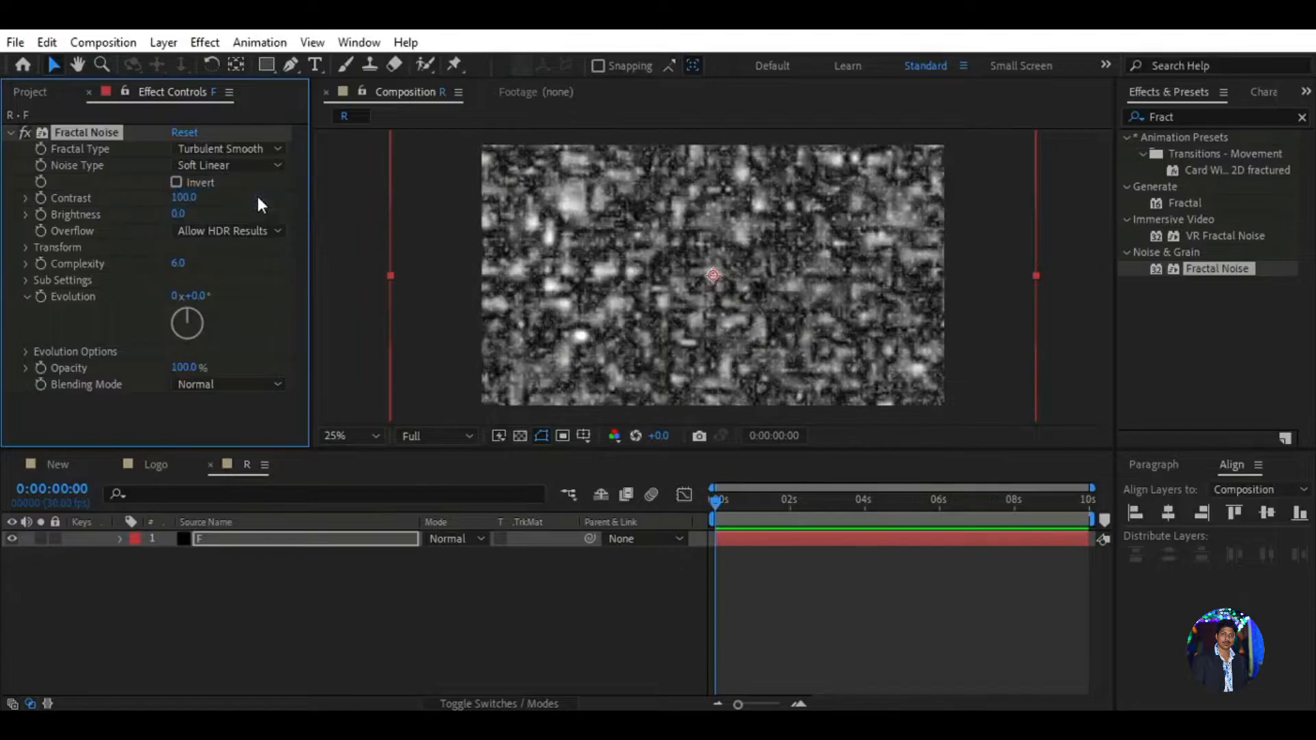
left_click(181, 198)
type("125")
key("Return")
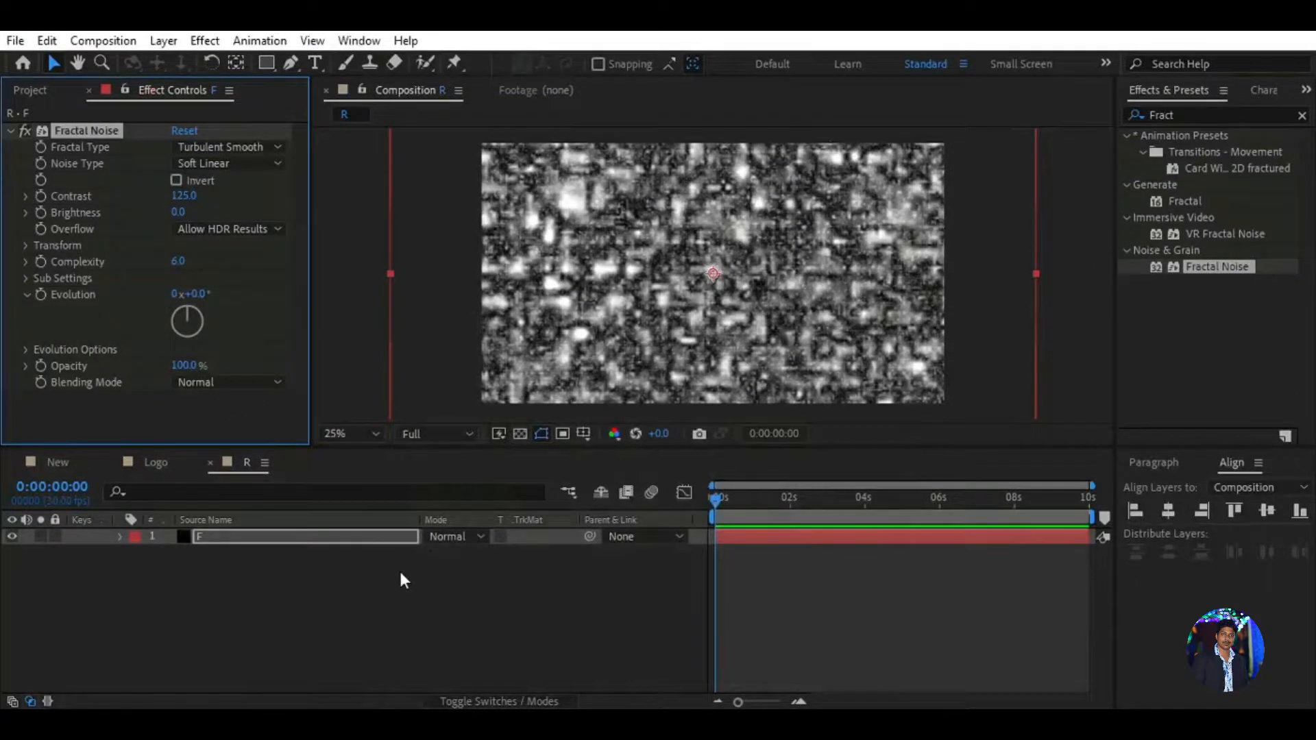
Step: Turn off uniform scaling in the Fractal Noise transform and set scale width to 120 and scale height to 10000
left_click(24, 247)
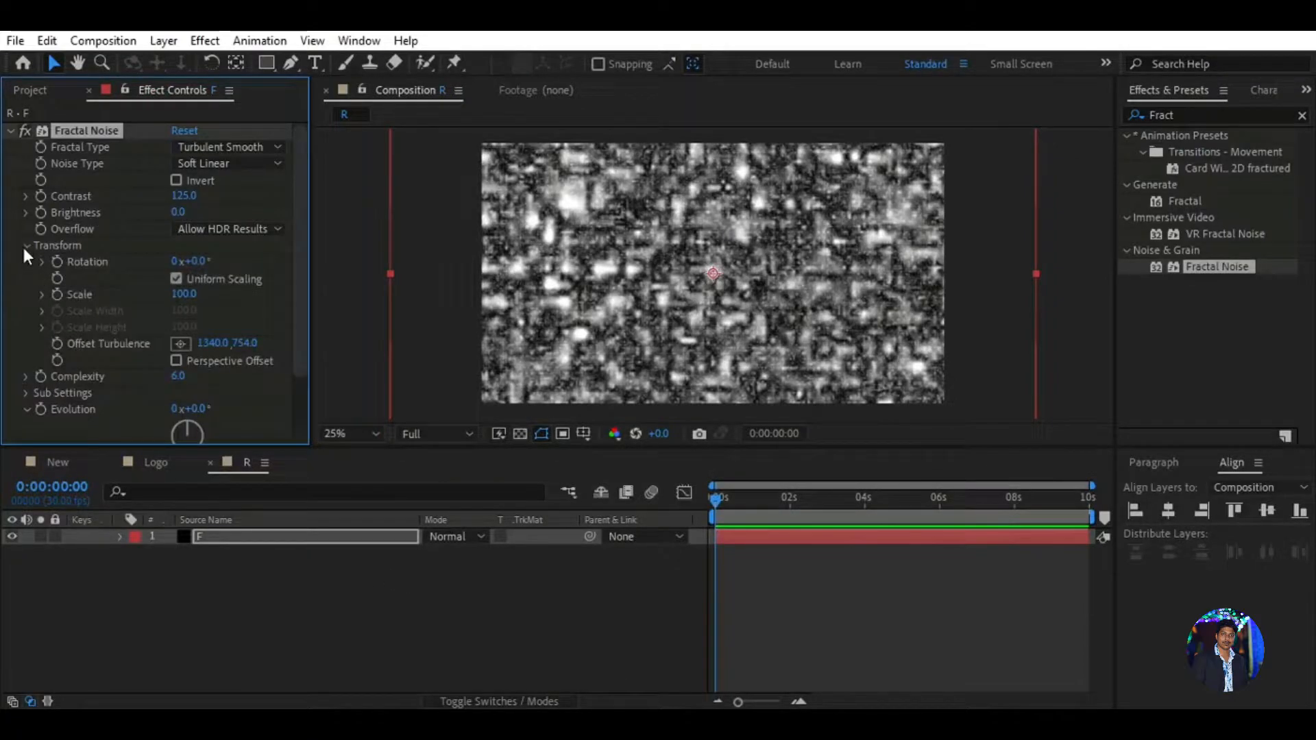
left_click(175, 279)
left_click_drag(299, 277, 298, 305)
left_click(182, 272)
type("120")
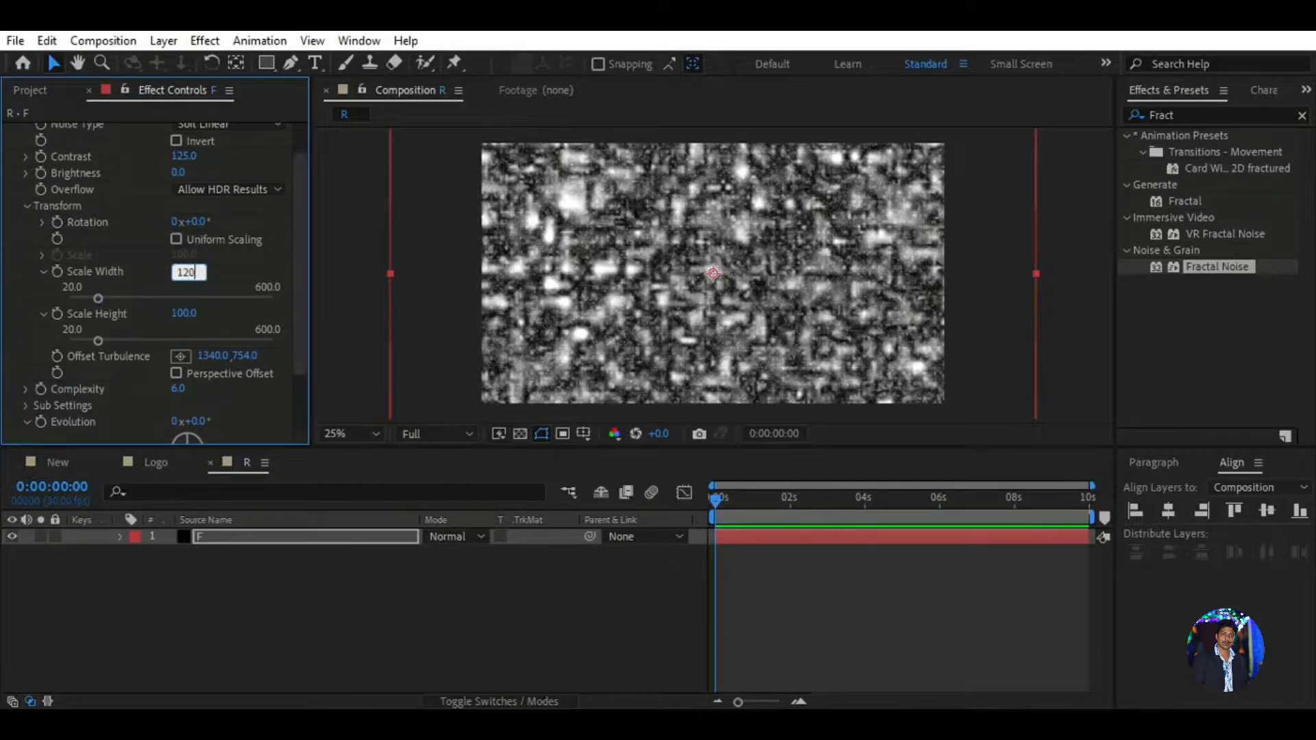
key("Return")
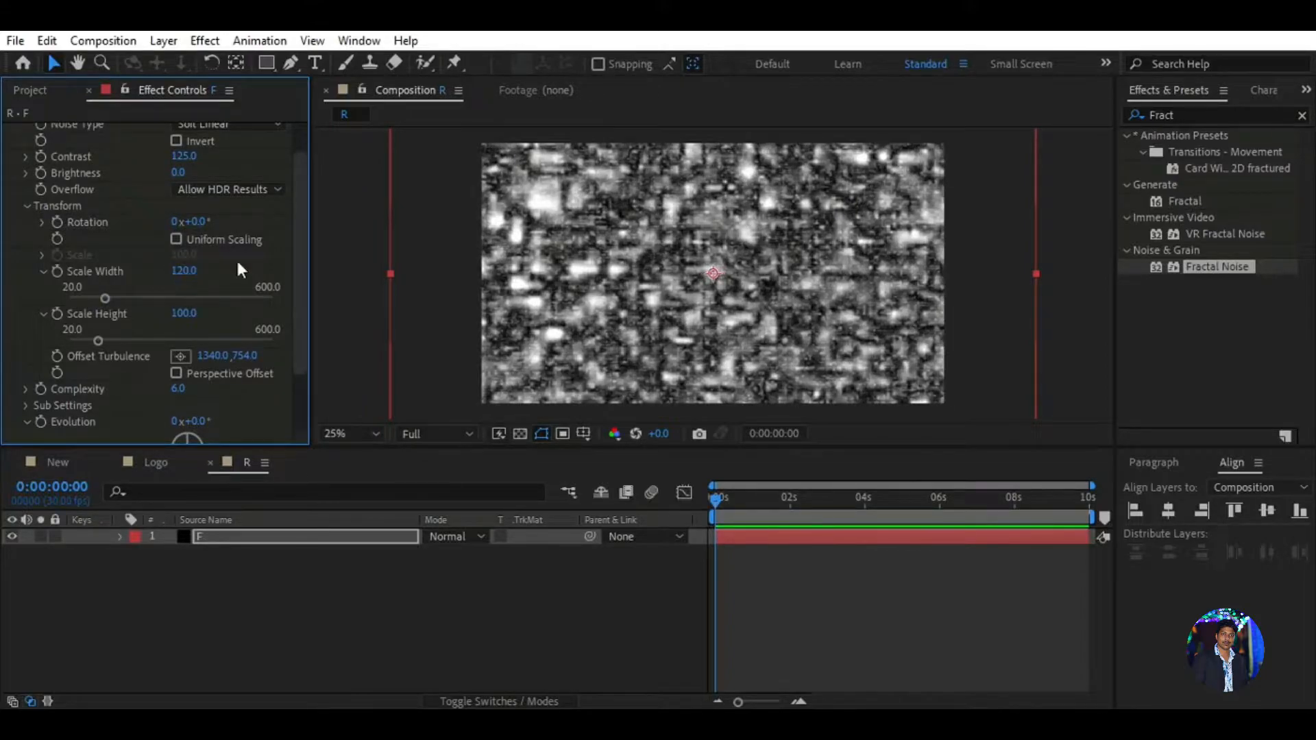
left_click(184, 313)
type("10000")
key("Return")
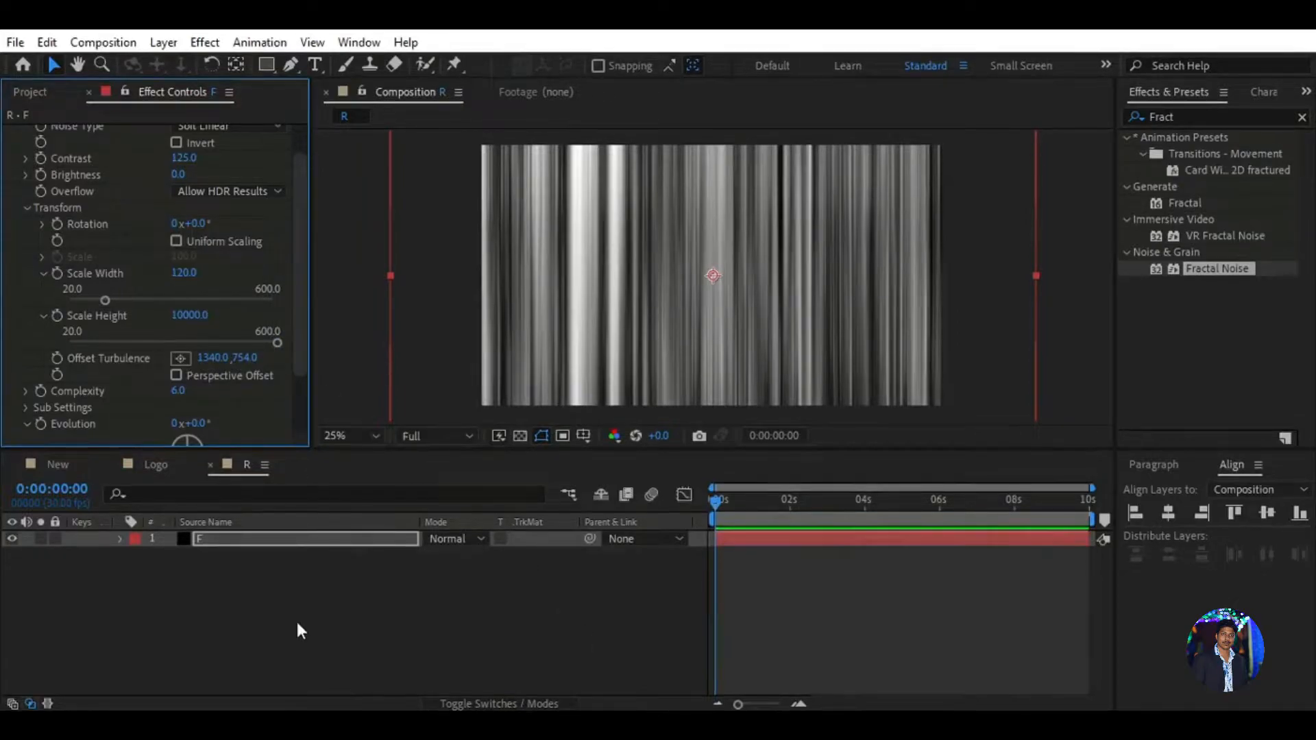
Step: Set the Fractal Noise complexity on the F layer to 2
left_click(294, 618)
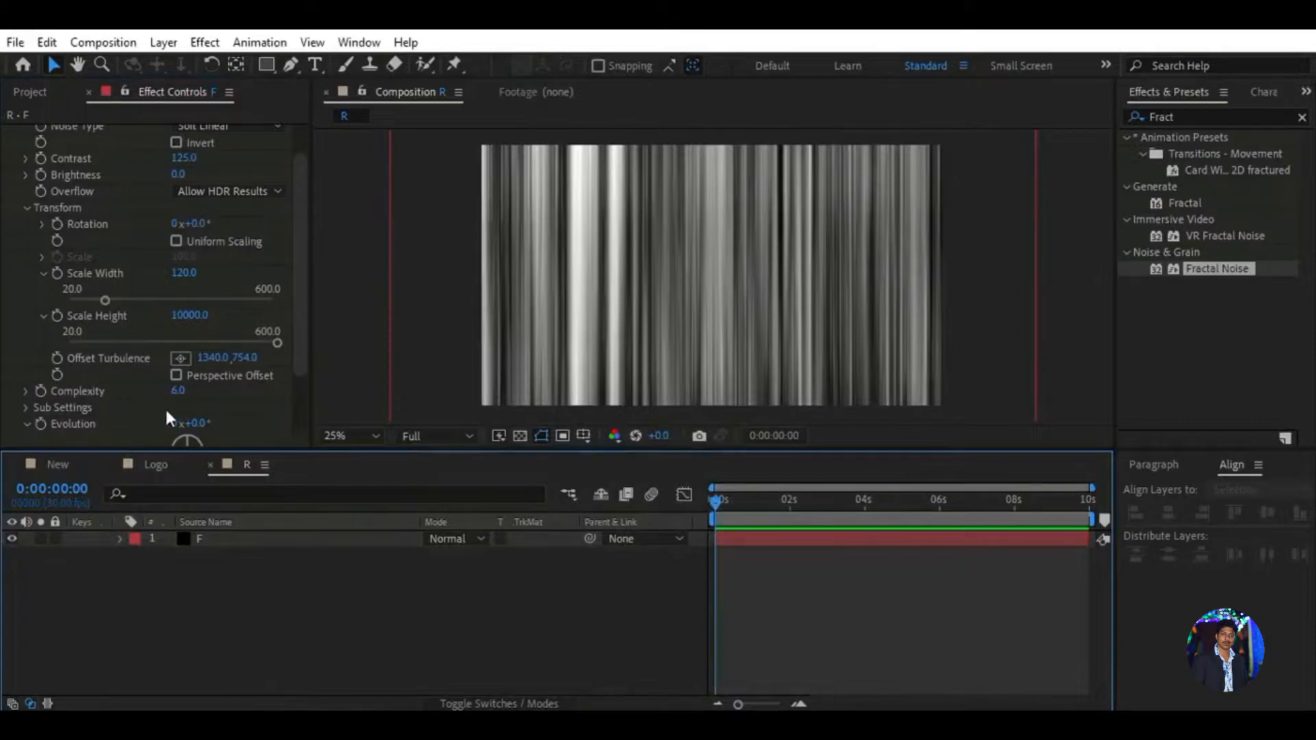
left_click(178, 390)
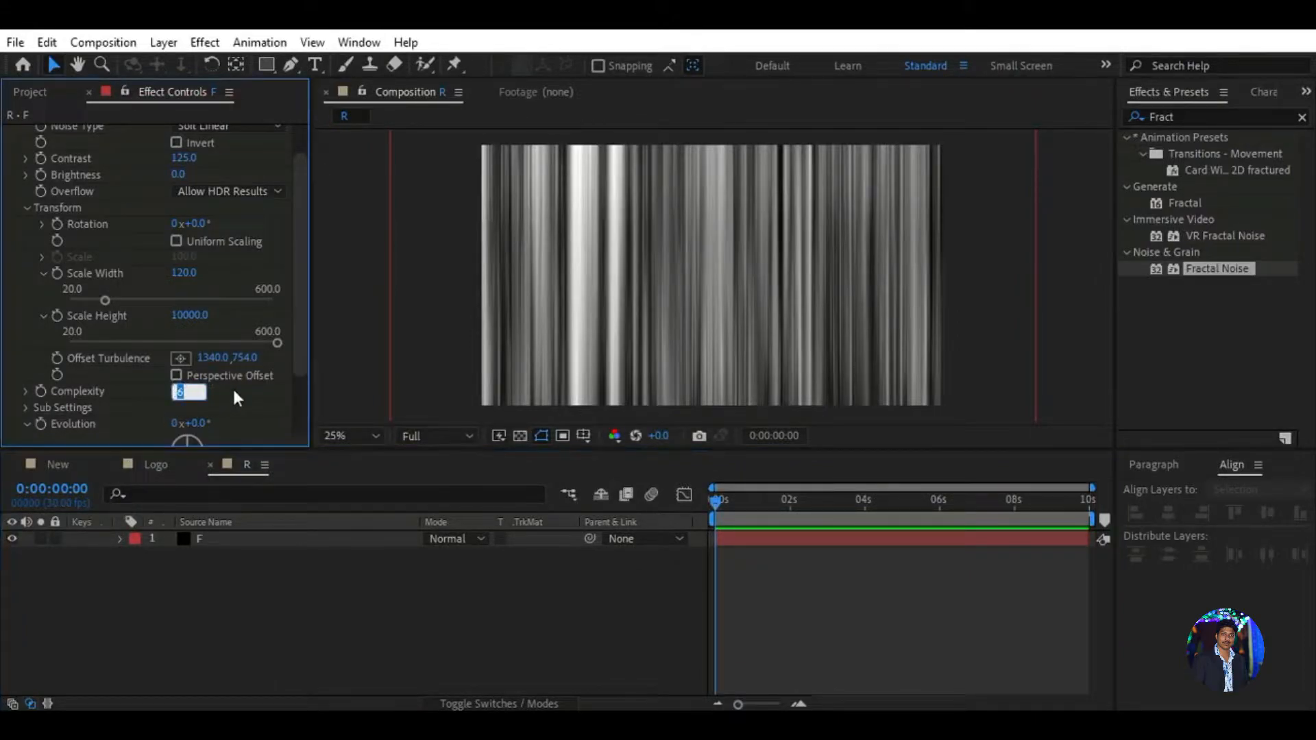
type("2")
key("Return")
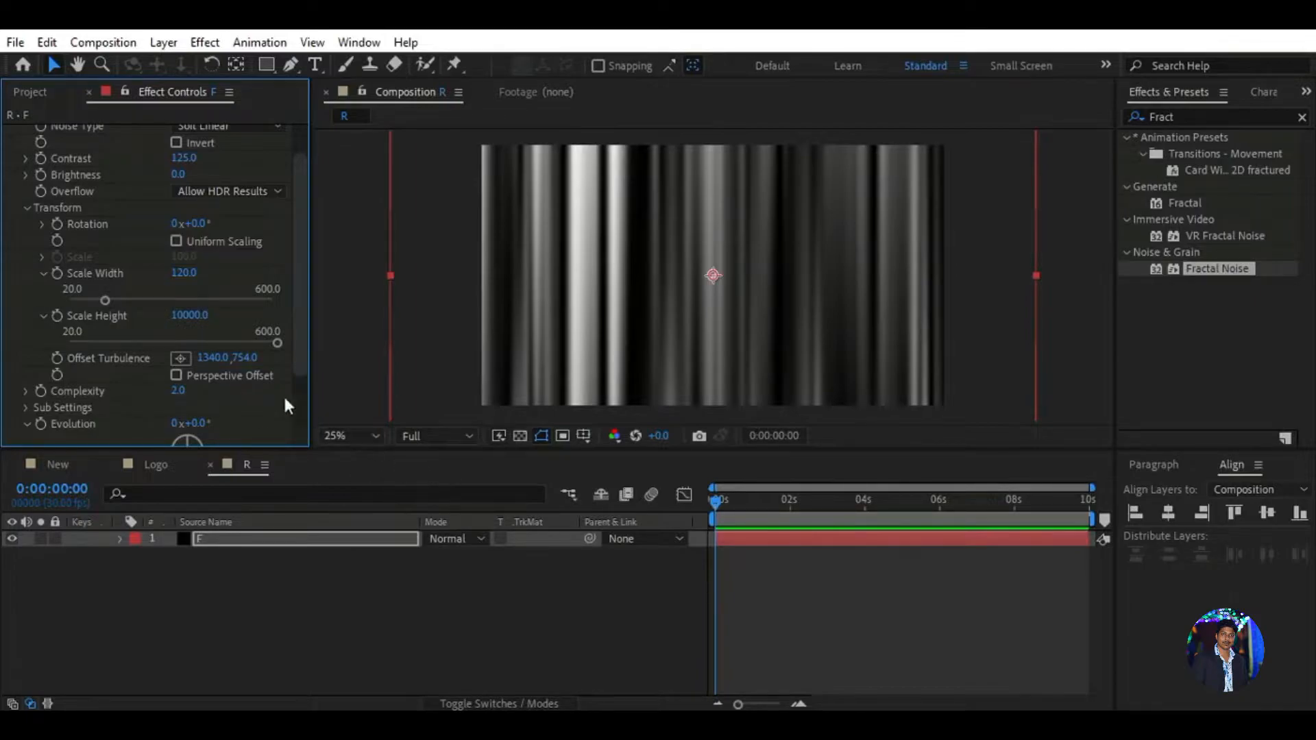
Step: Animate the Fractal Noise offset turbulence on the F layer with a start keyframe and an X value of 1470 at 0:00:09:29
left_click(56, 357)
left_click_drag(721, 500, 1090, 505)
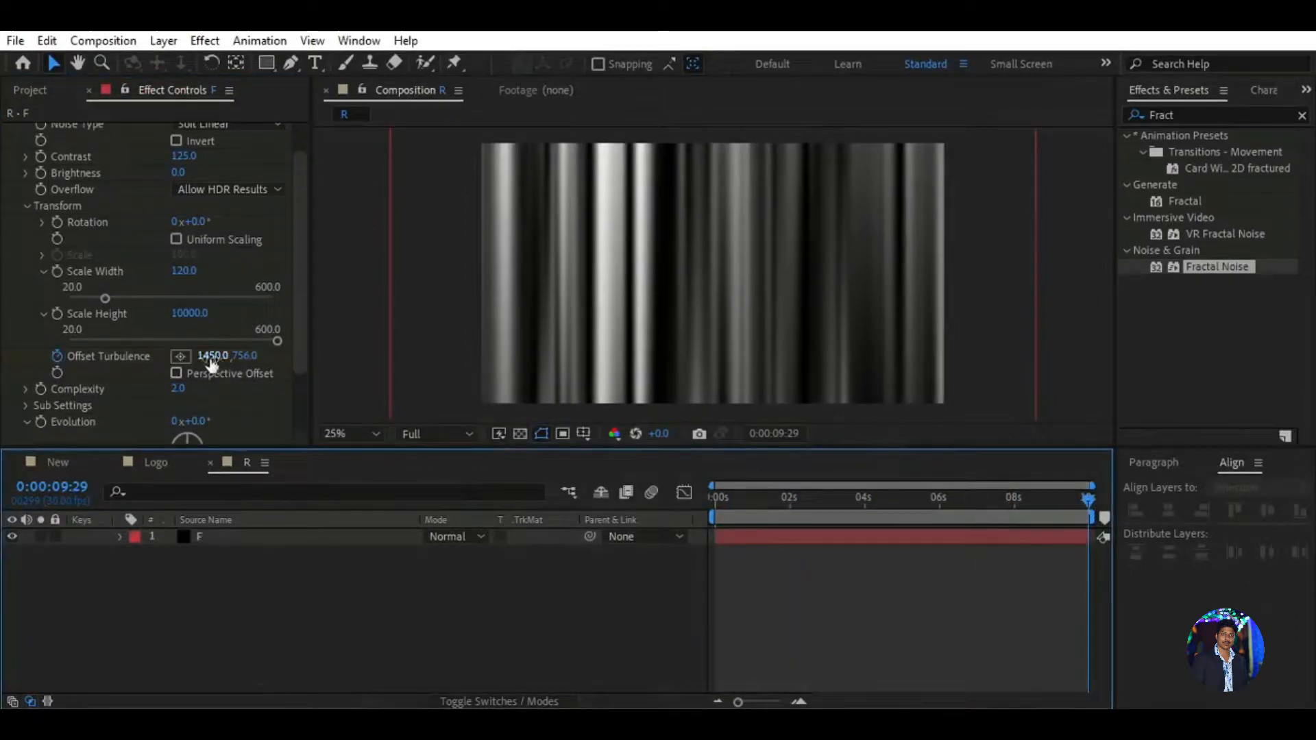
left_click(214, 358)
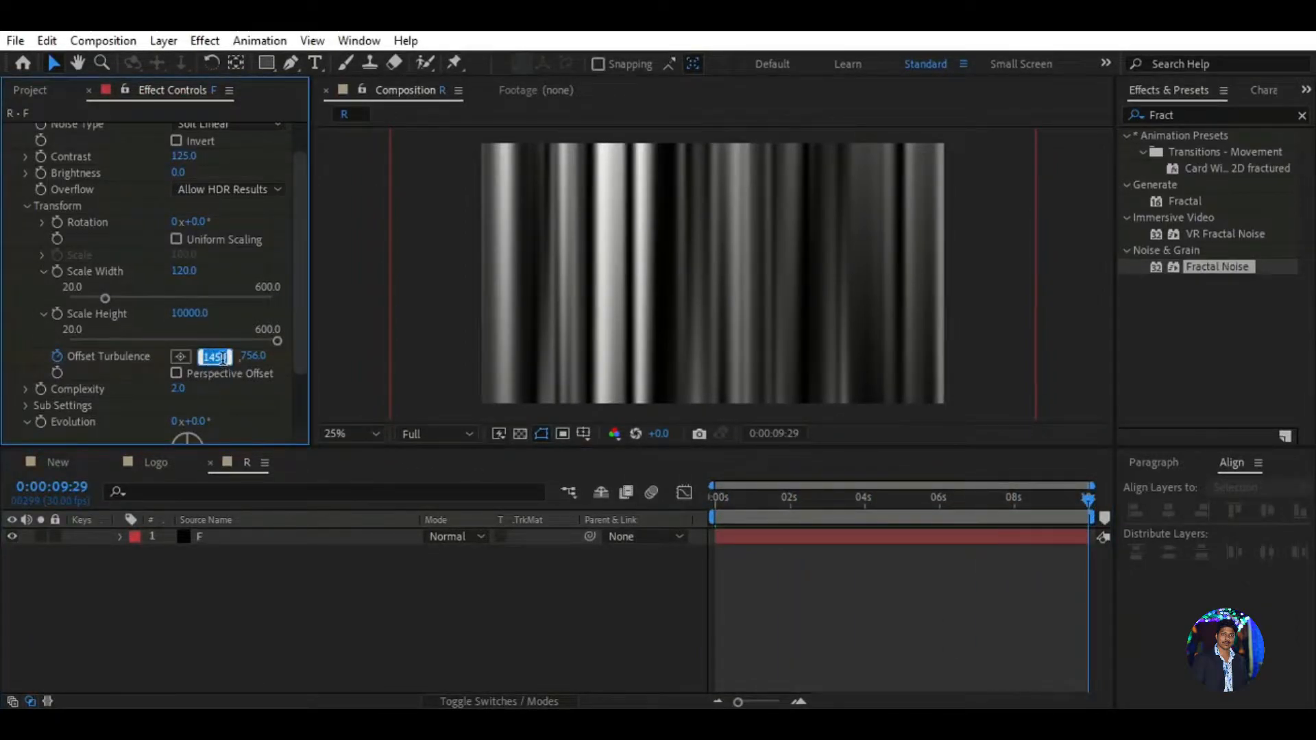
type("1470")
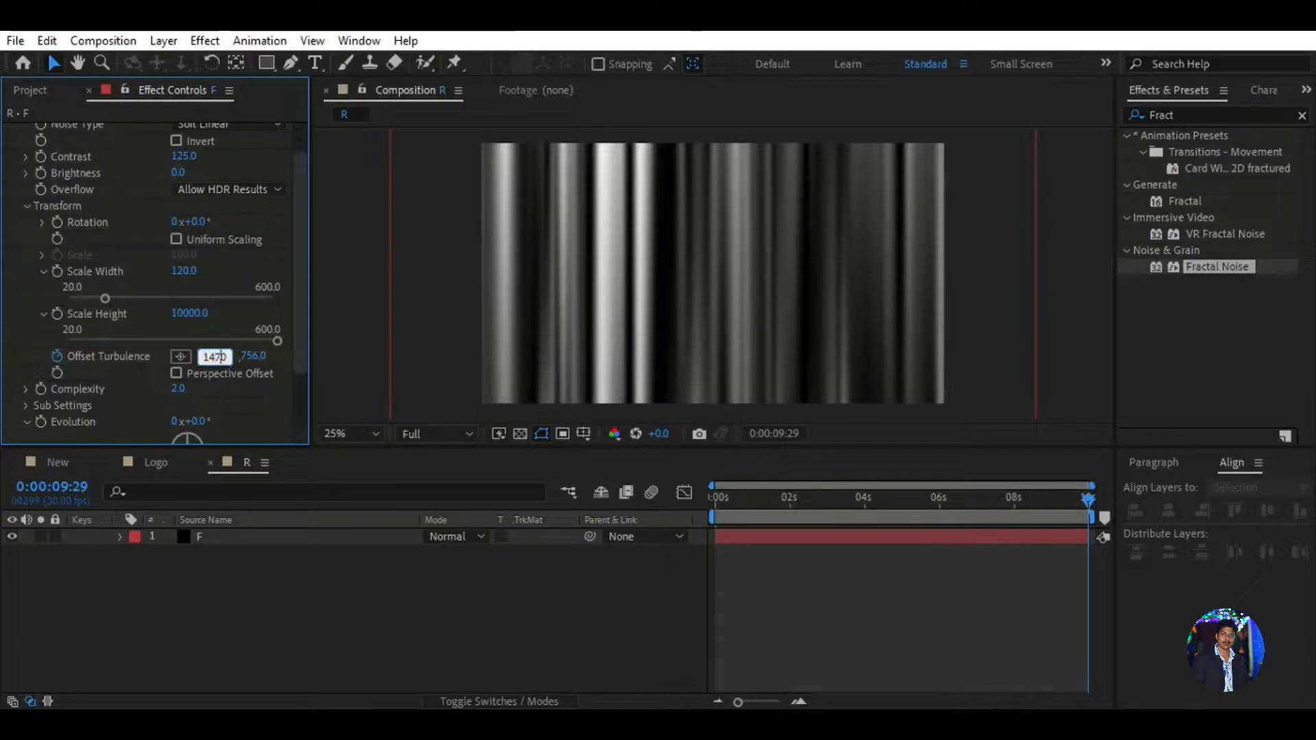
left_click(277, 414)
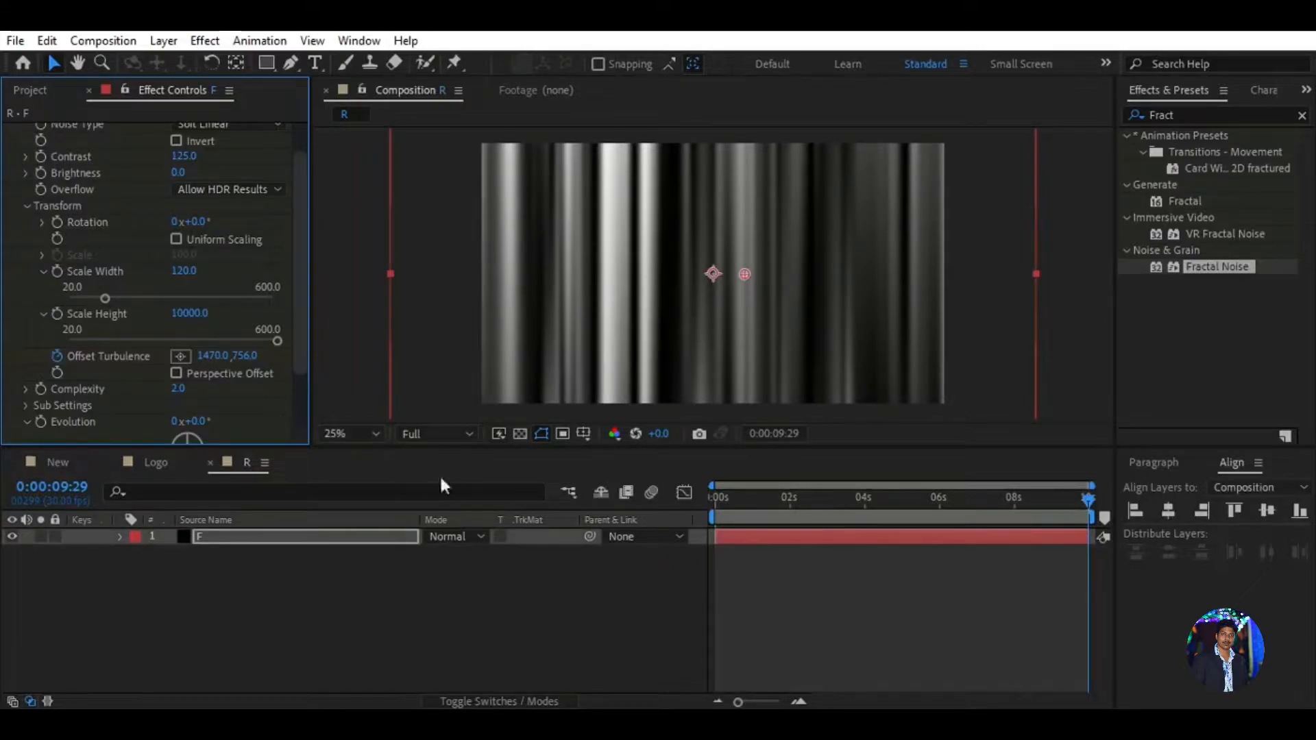
left_click(531, 628)
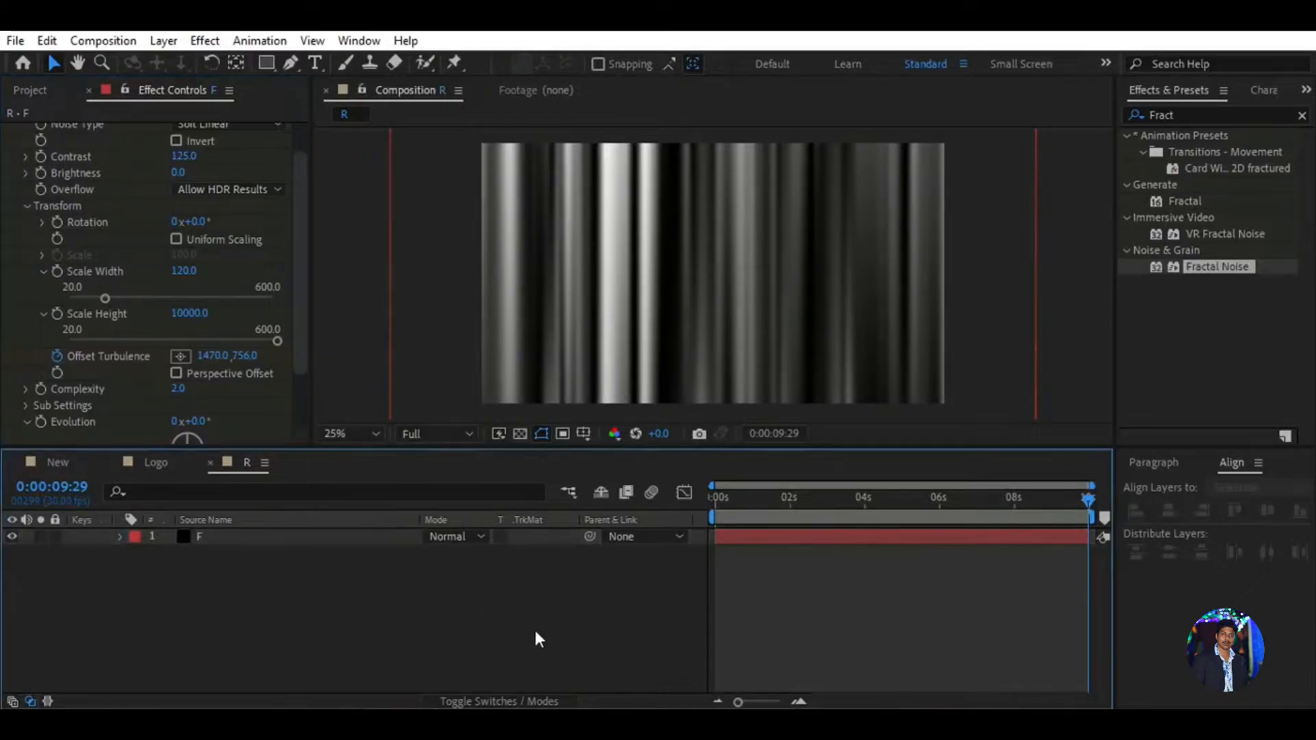
left_click(347, 433)
left_click(352, 205)
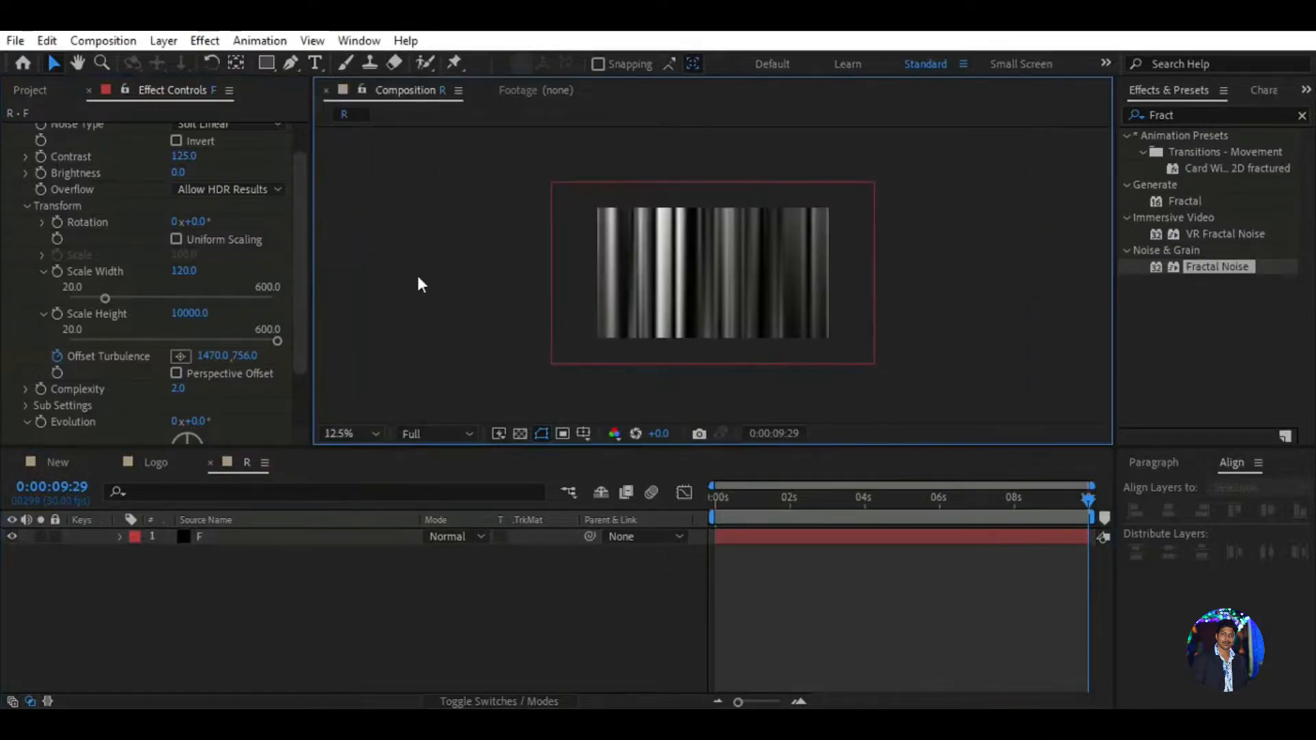
left_click(367, 431)
left_click(356, 228)
left_click(416, 622)
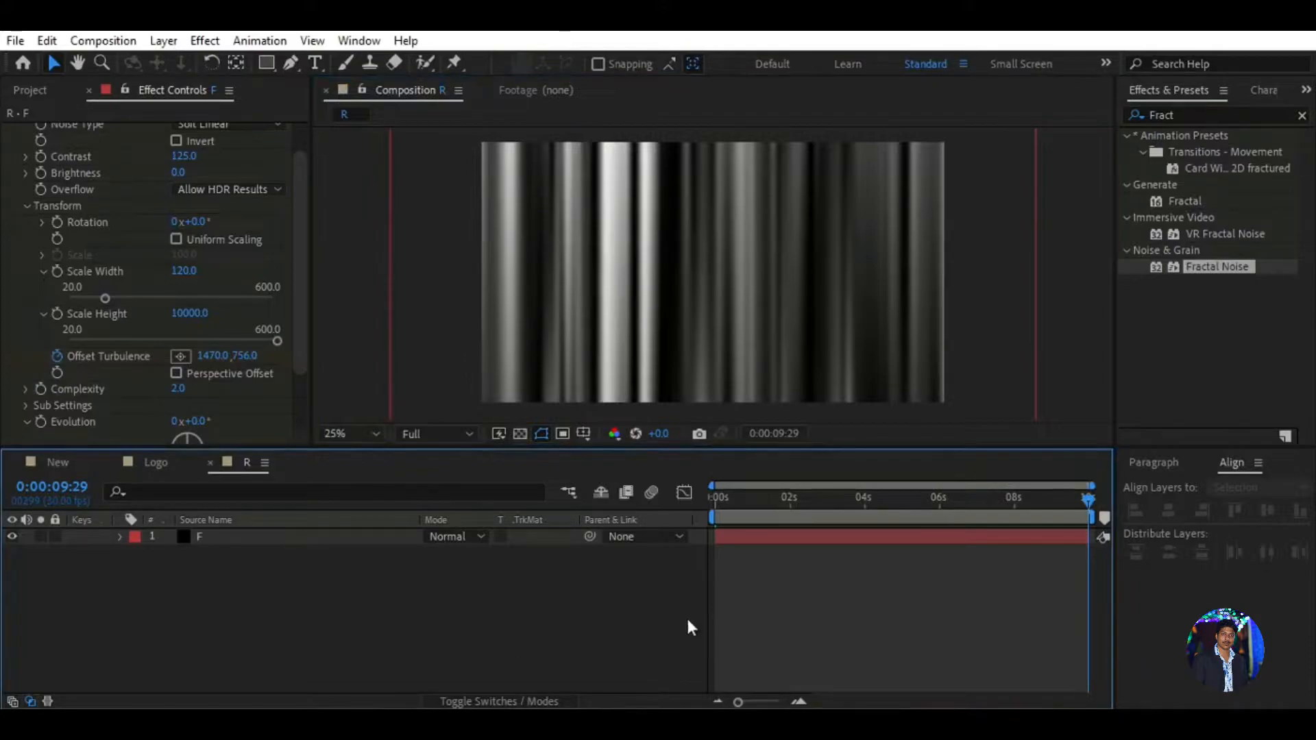
Step: Preview the moving noise streaks from the start of the R composition and return to the first frame
left_click_drag(1077, 500, 678, 512)
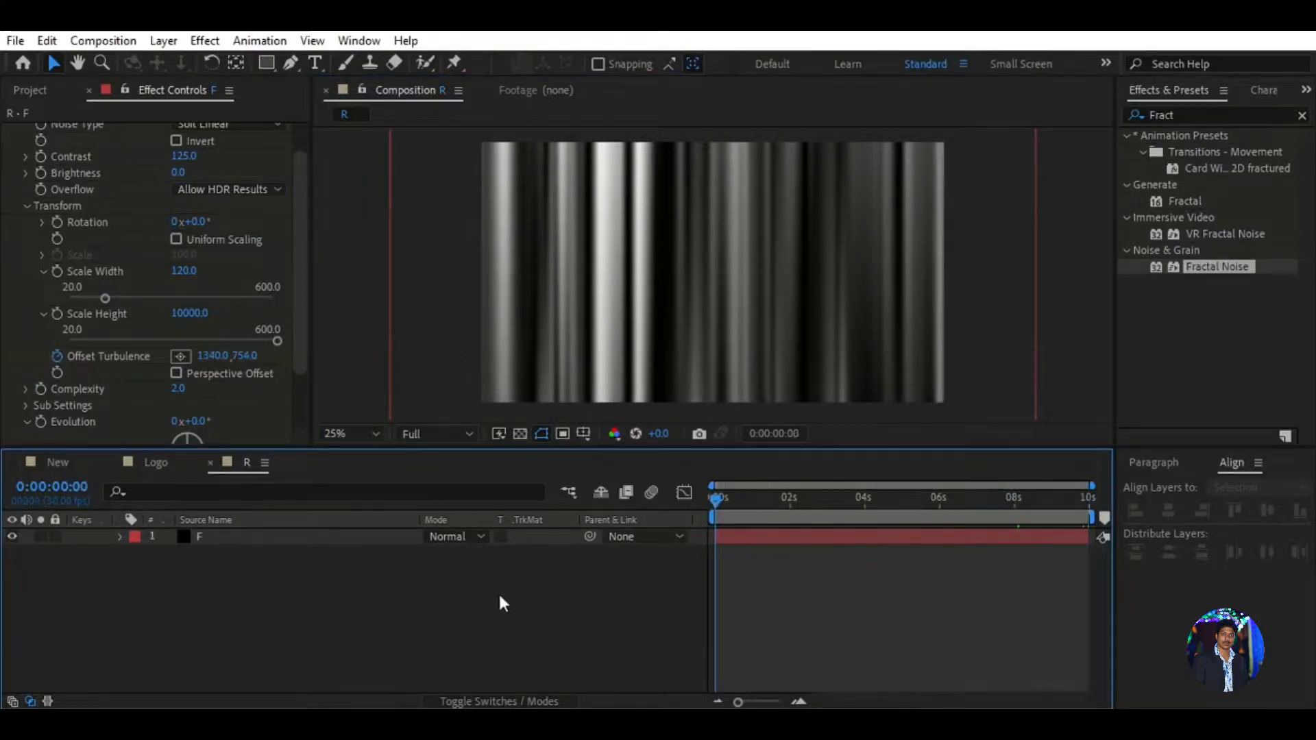
key("space")
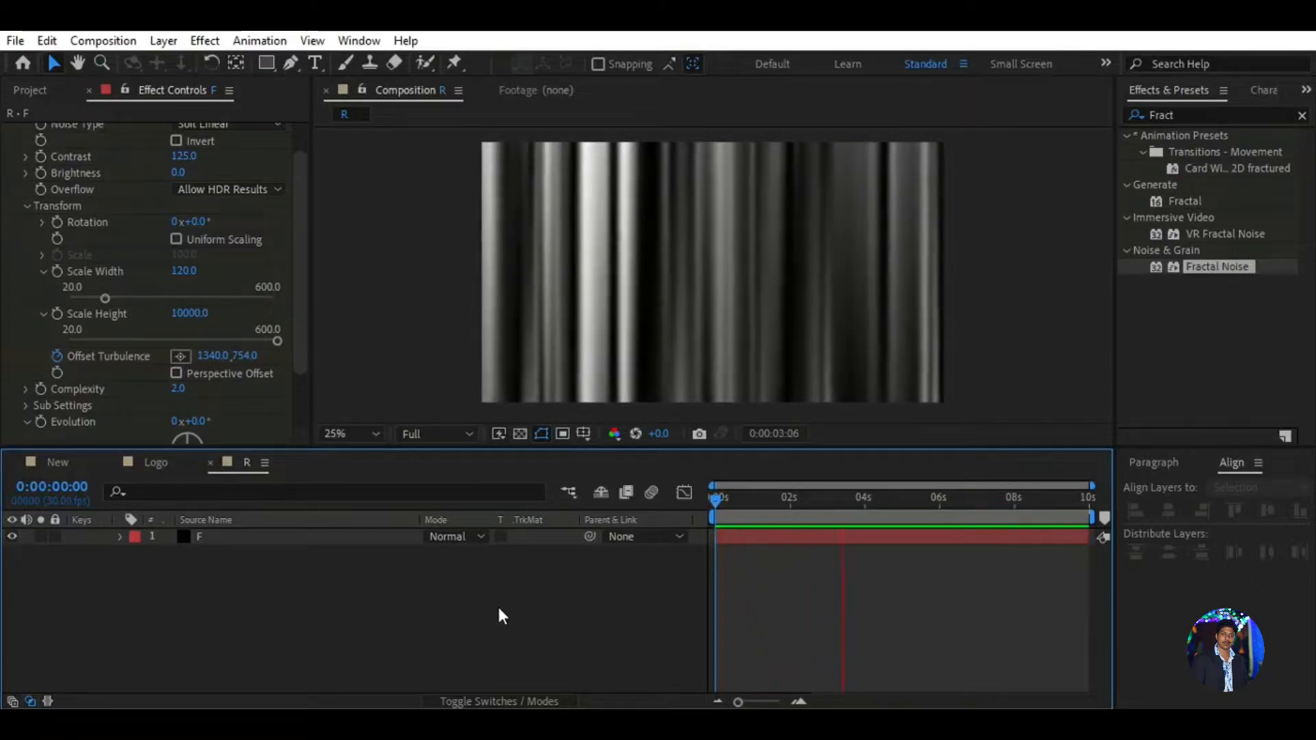
left_click(884, 499)
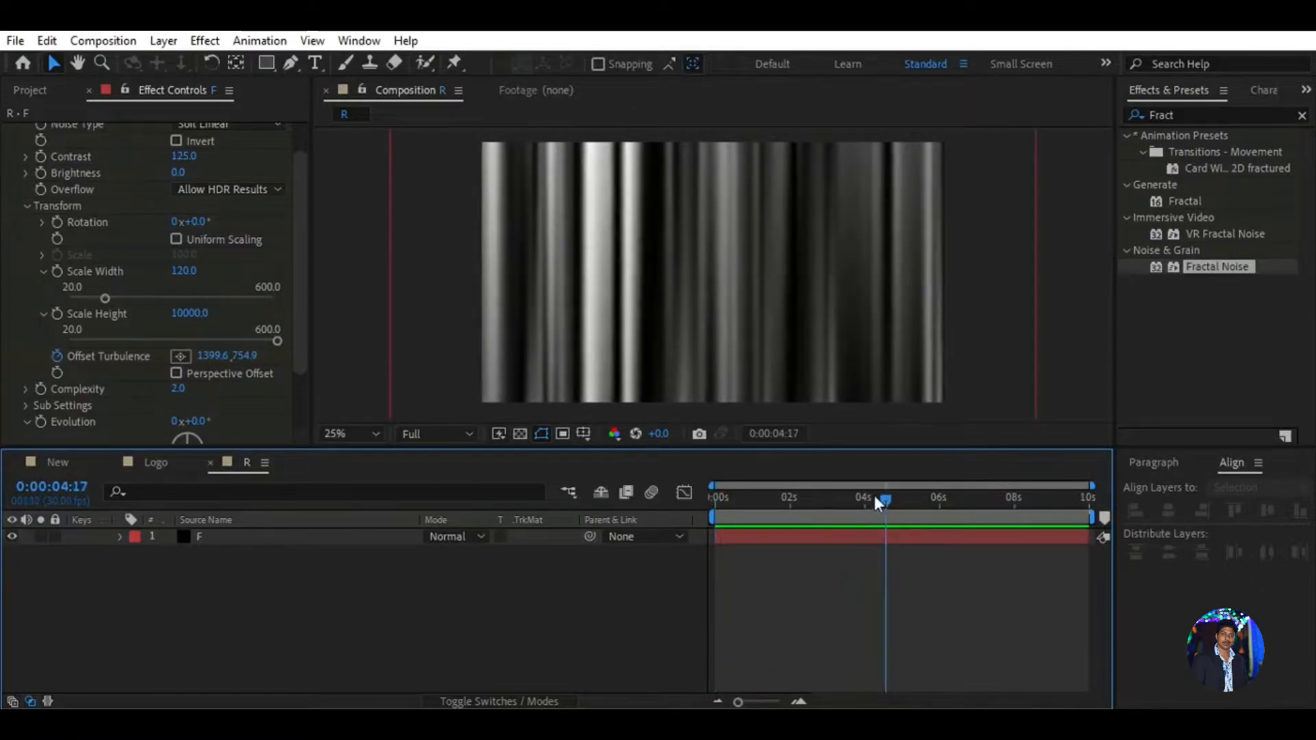
key("Home")
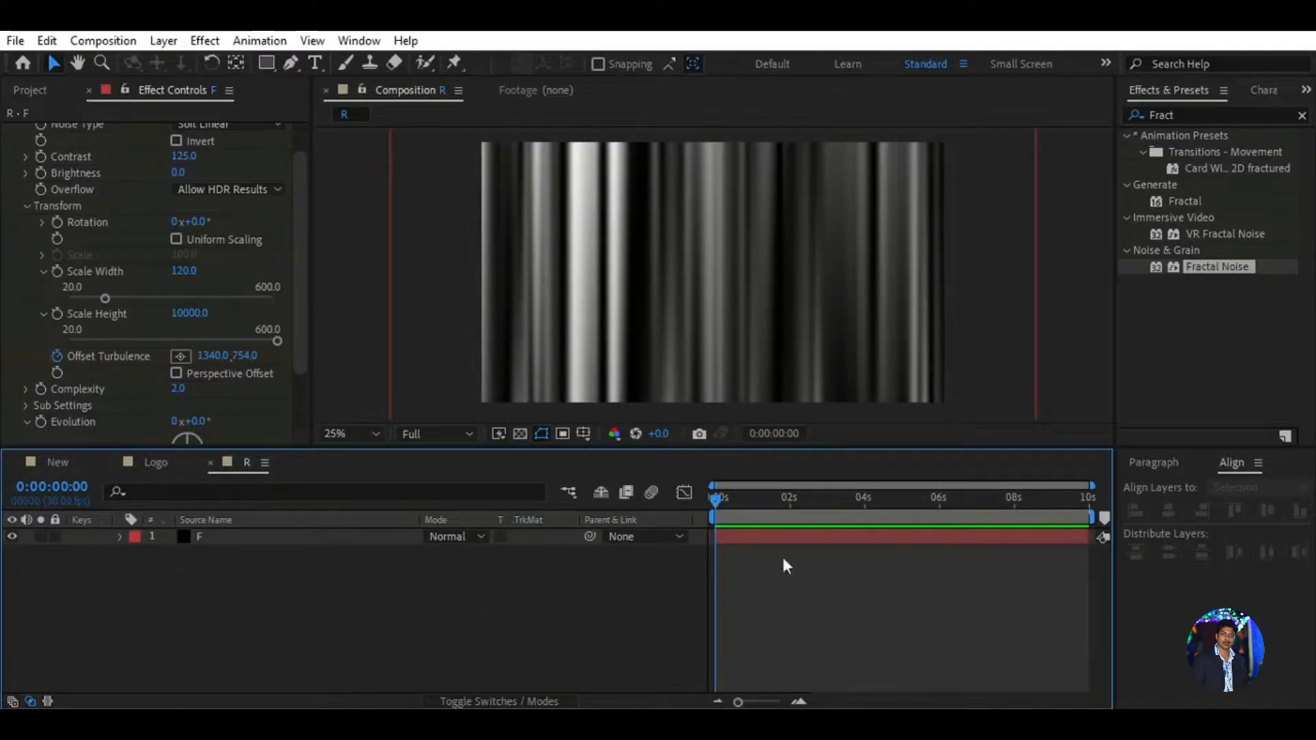
Step: Find the Turbulent Displace effect by searching for "tur" and apply it to the F layer
left_click(1176, 114)
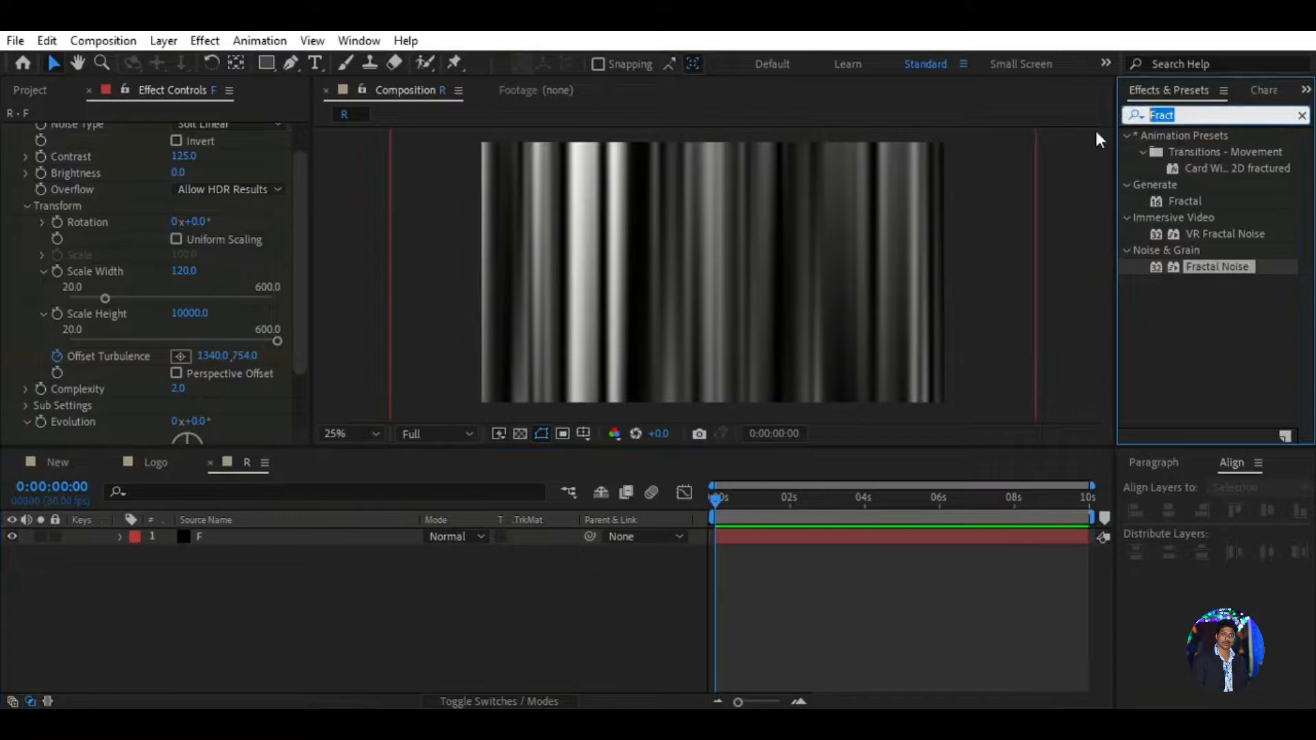
type("tu")
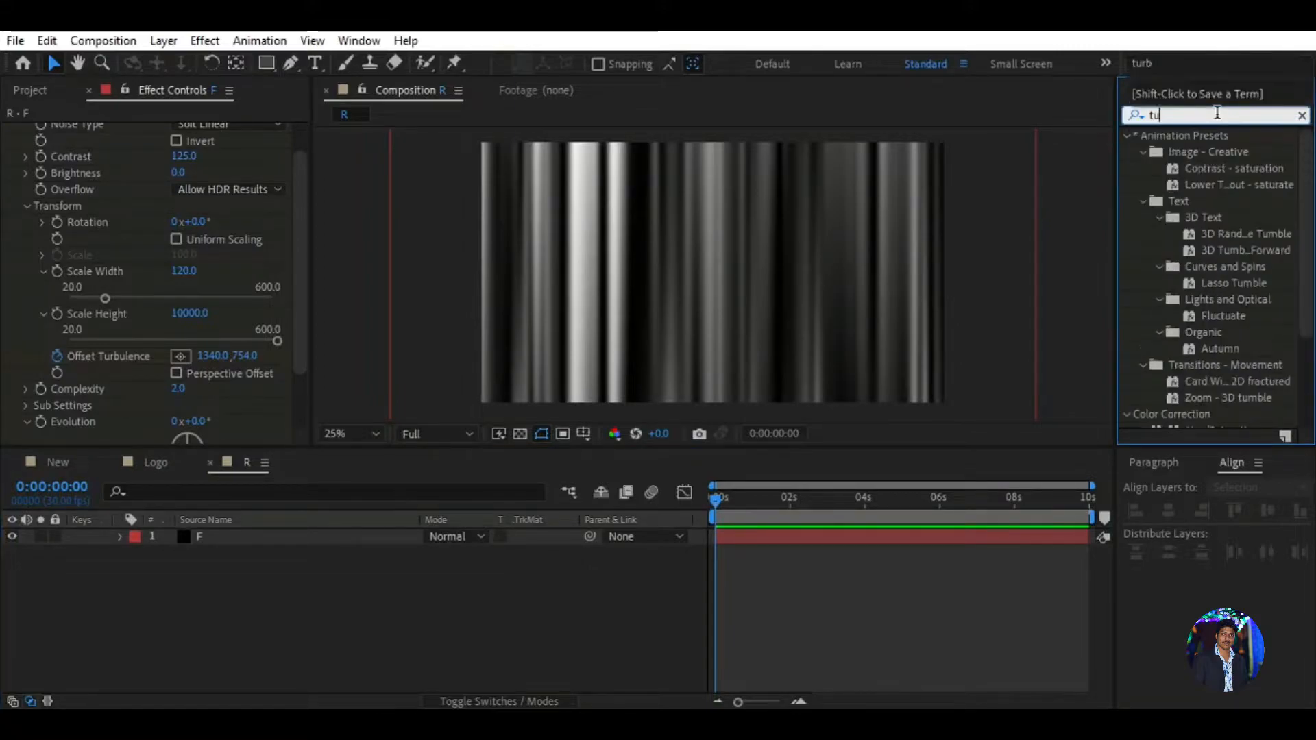
type("r")
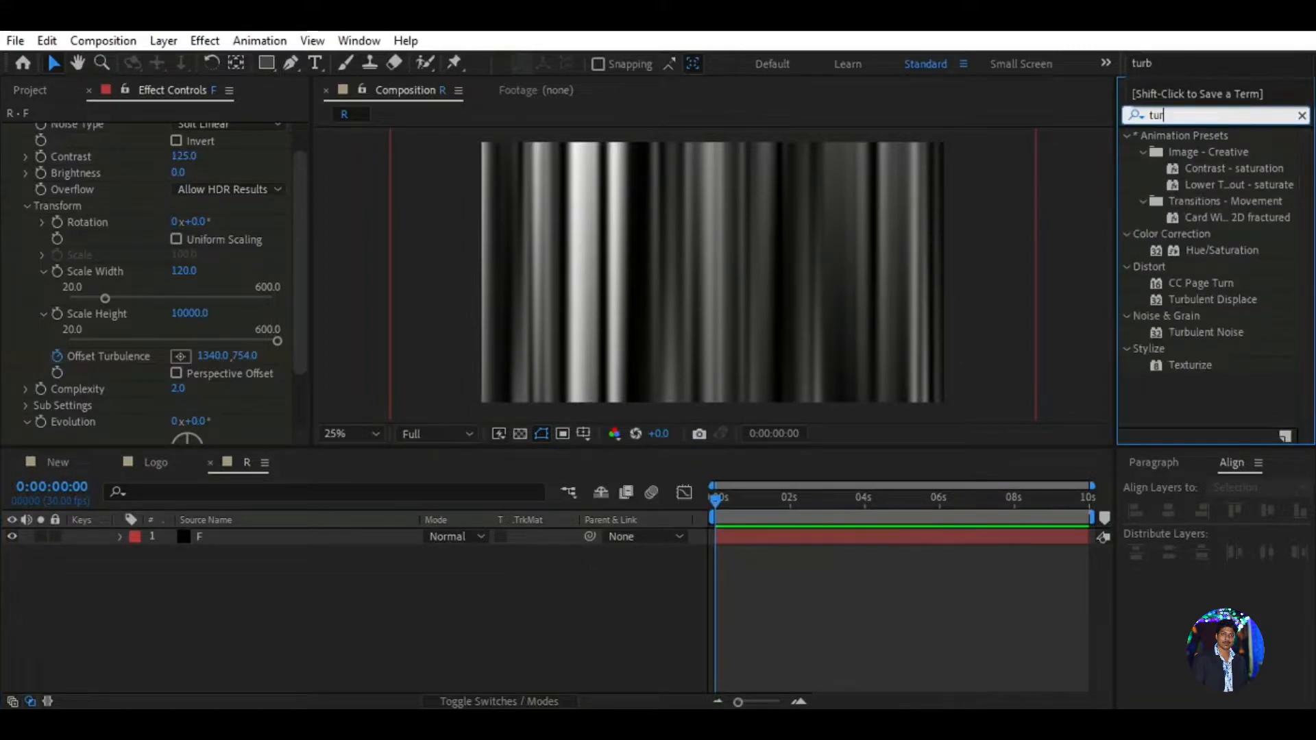
left_click(1224, 294)
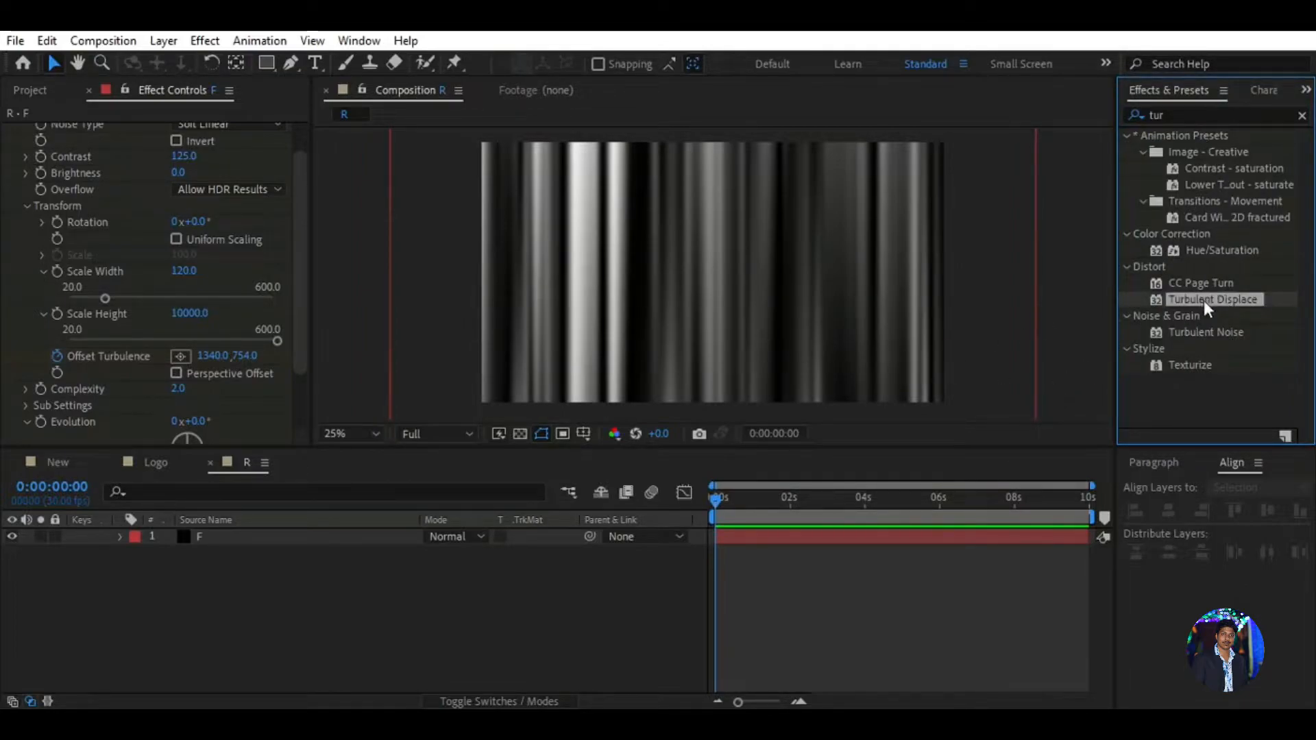
left_click_drag(1224, 299, 351, 541)
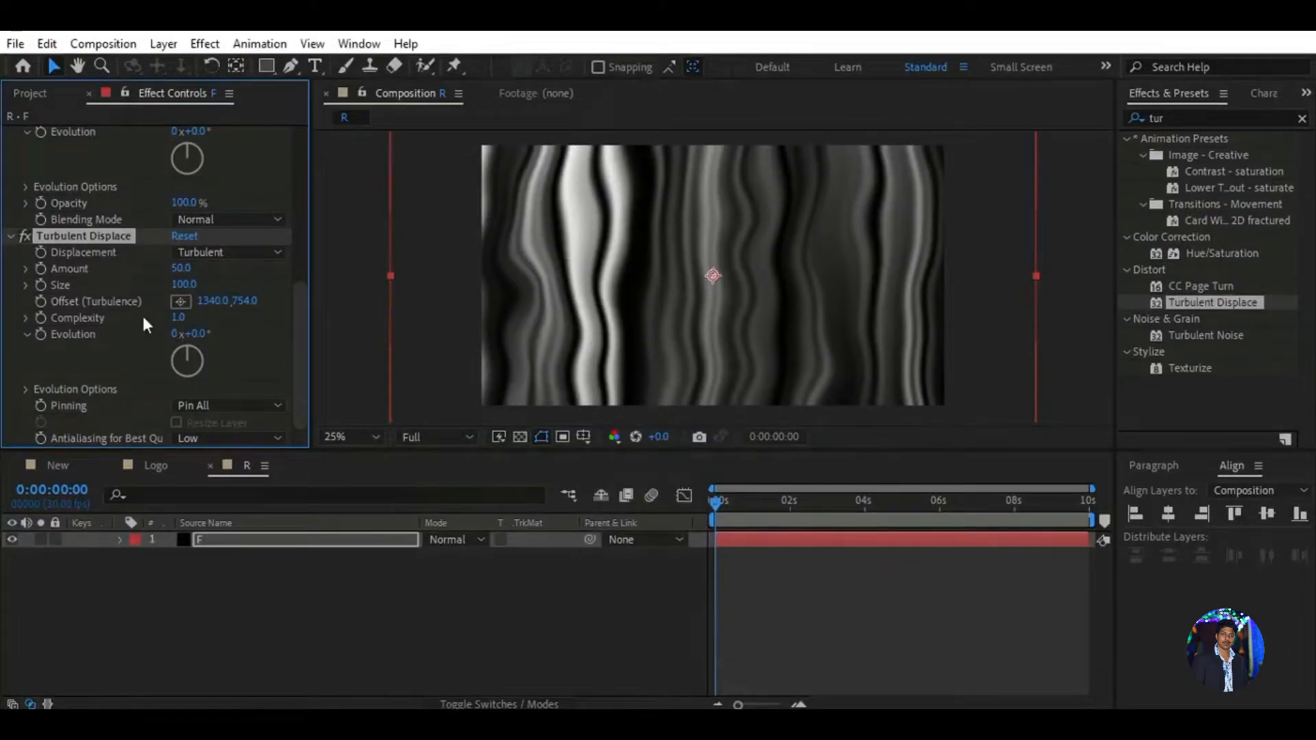
left_click(183, 285)
type("35")
key("Return")
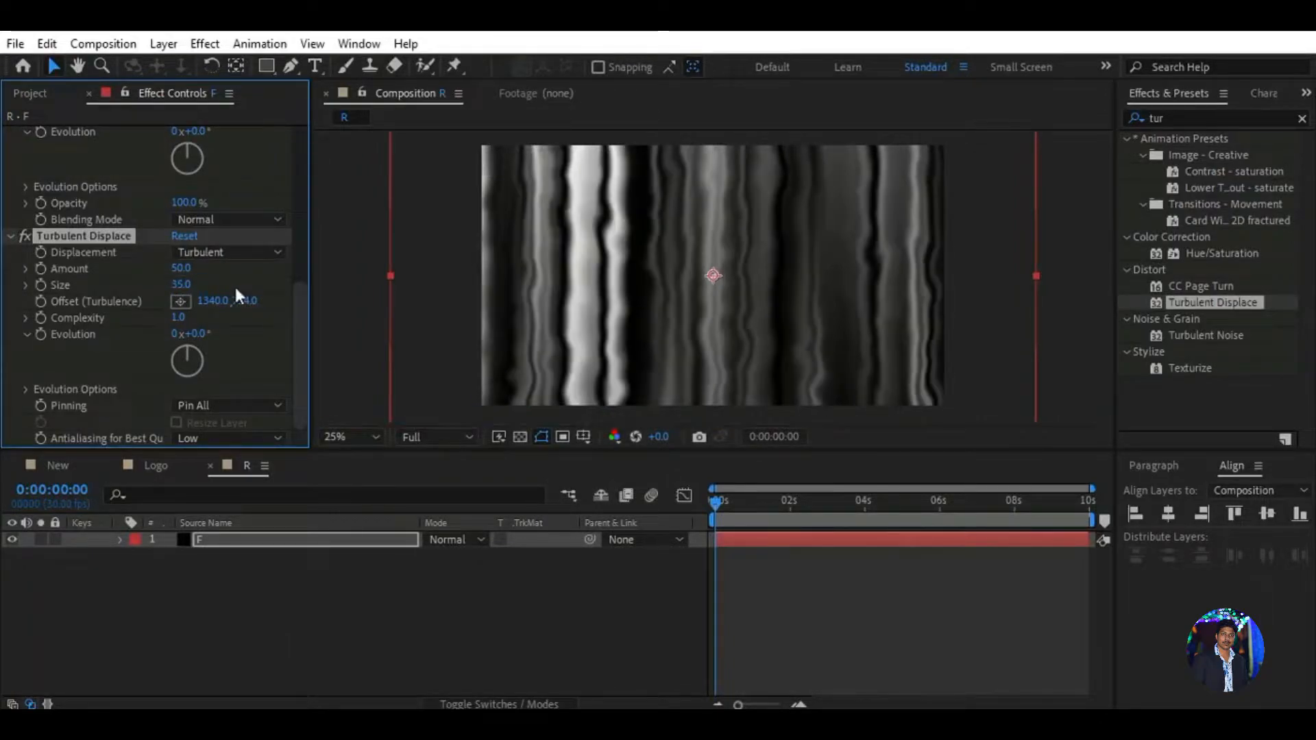
Step: Set the Turbulent Displace size to 350 and its amount to 70 on the F layer
left_click(182, 284)
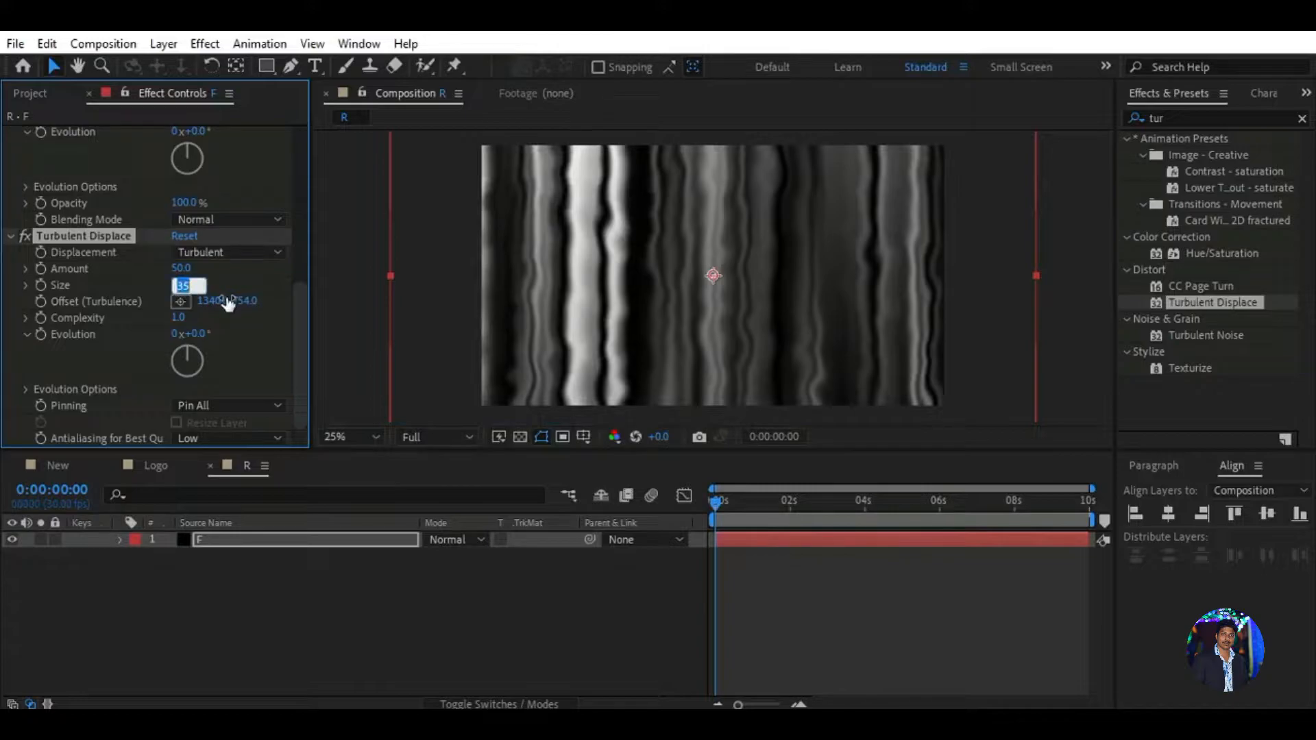
type("350")
key("Return")
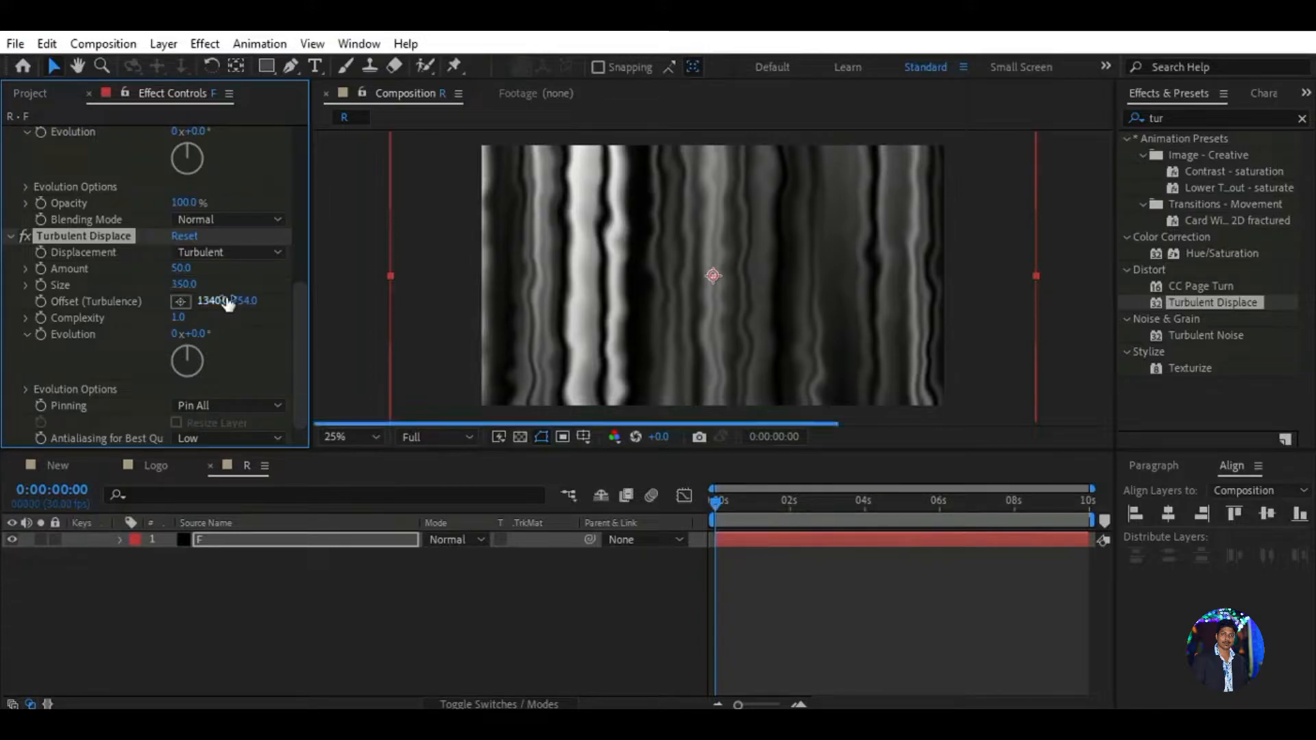
left_click(179, 268)
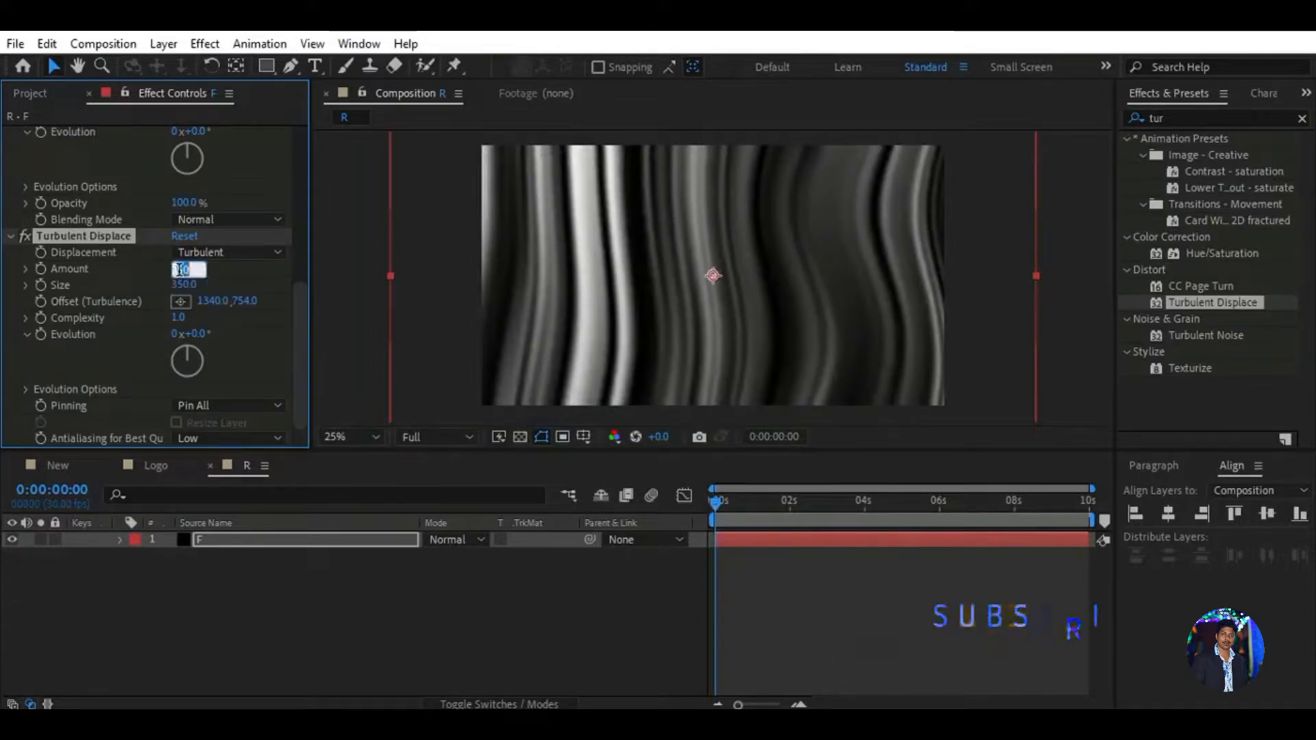
type("70")
key("Return")
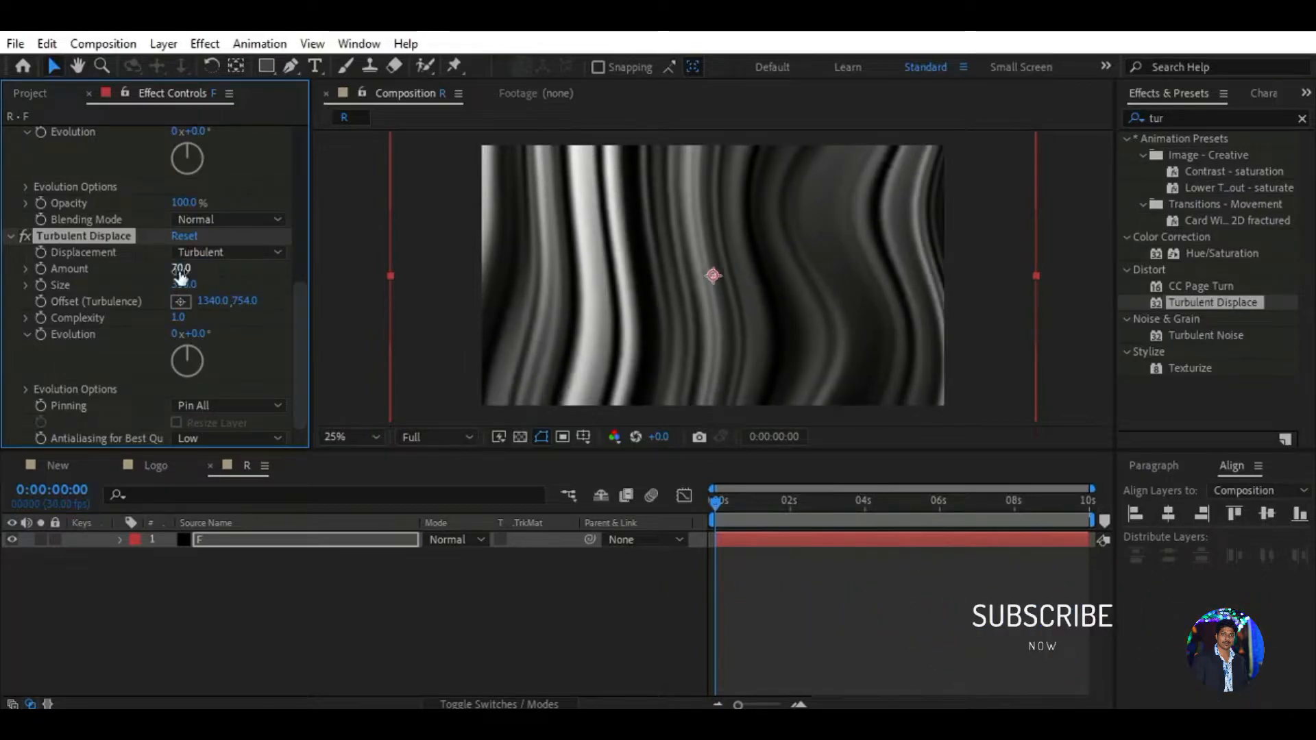
left_click(104, 568)
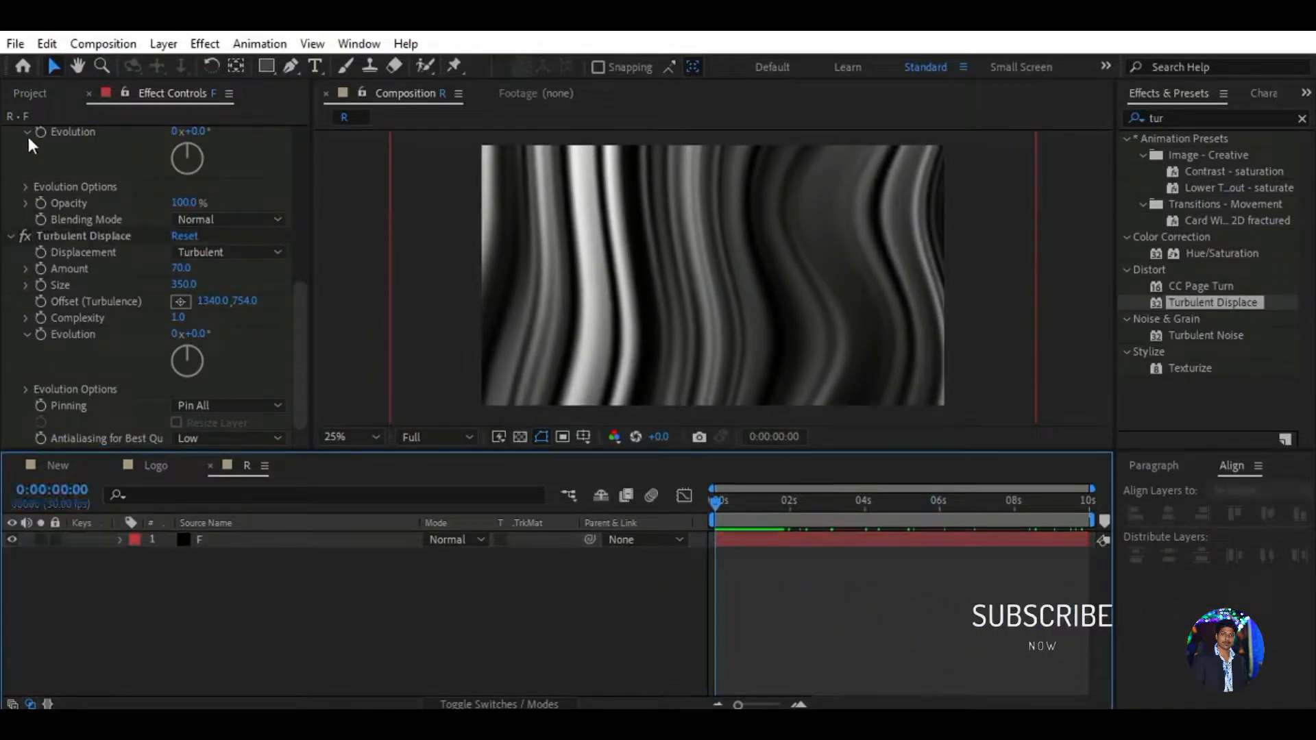
Step: Create a 1920 x 1080, 10-second composition named "Logo E" and add the Logo composition to it as a layer
left_click(29, 98)
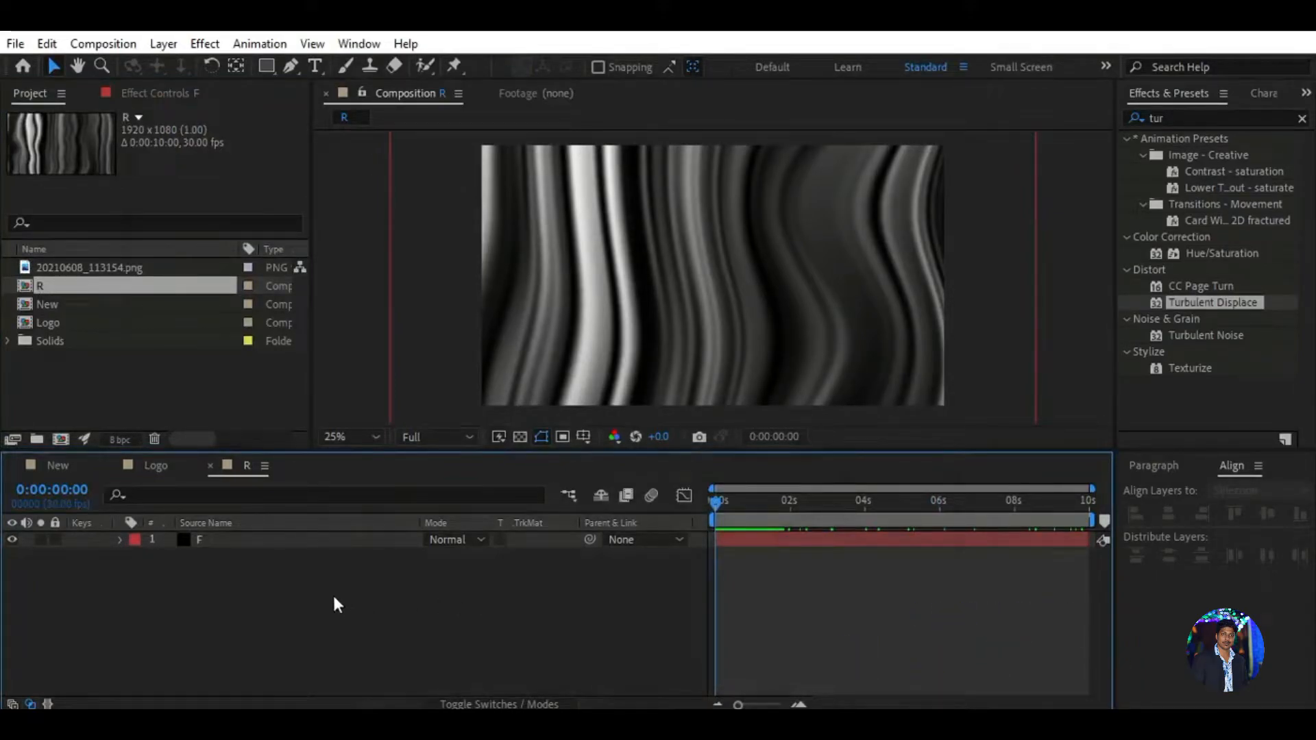
left_click(62, 439)
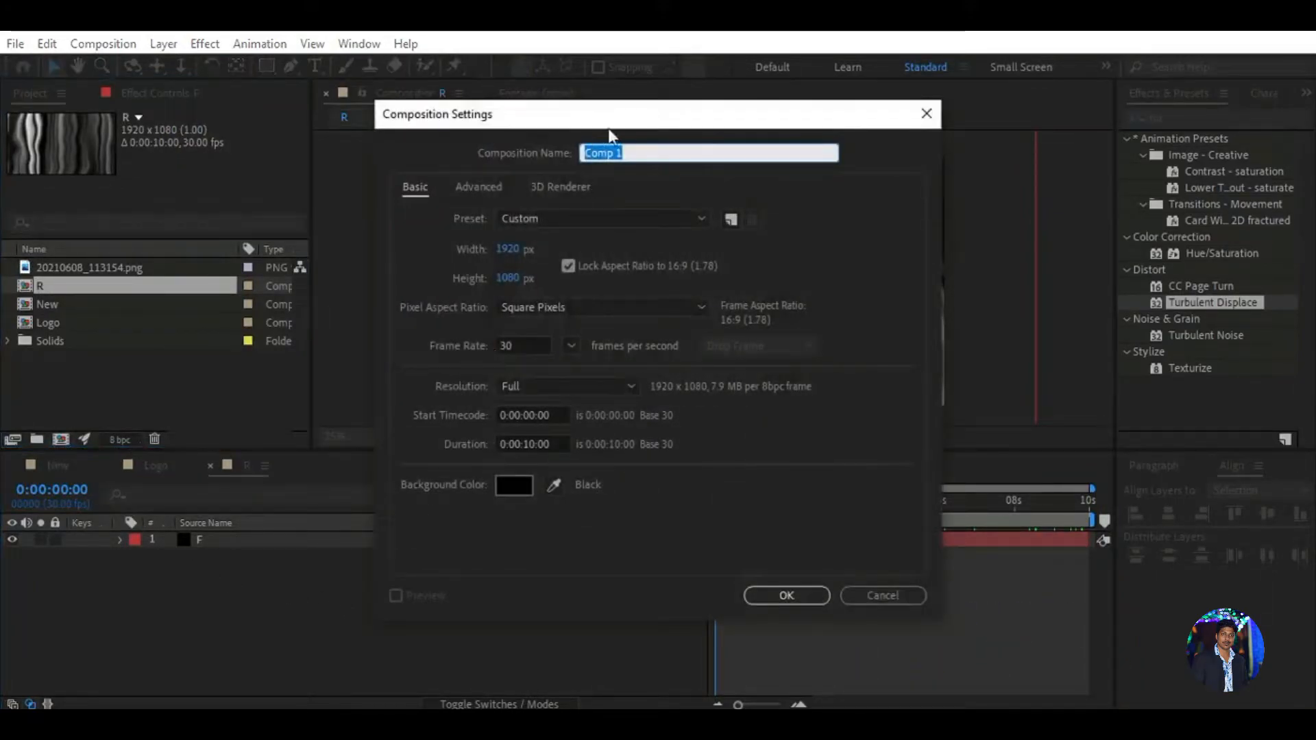
type("Lo")
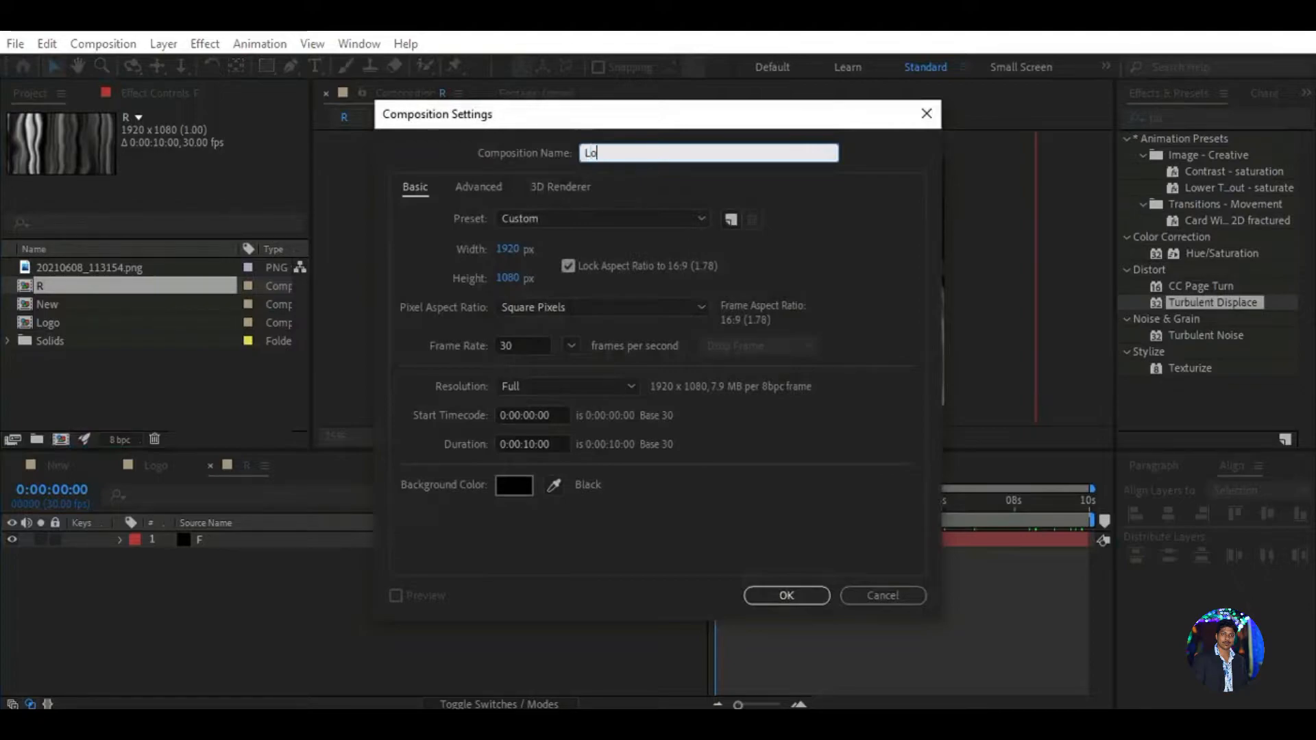
type("go E")
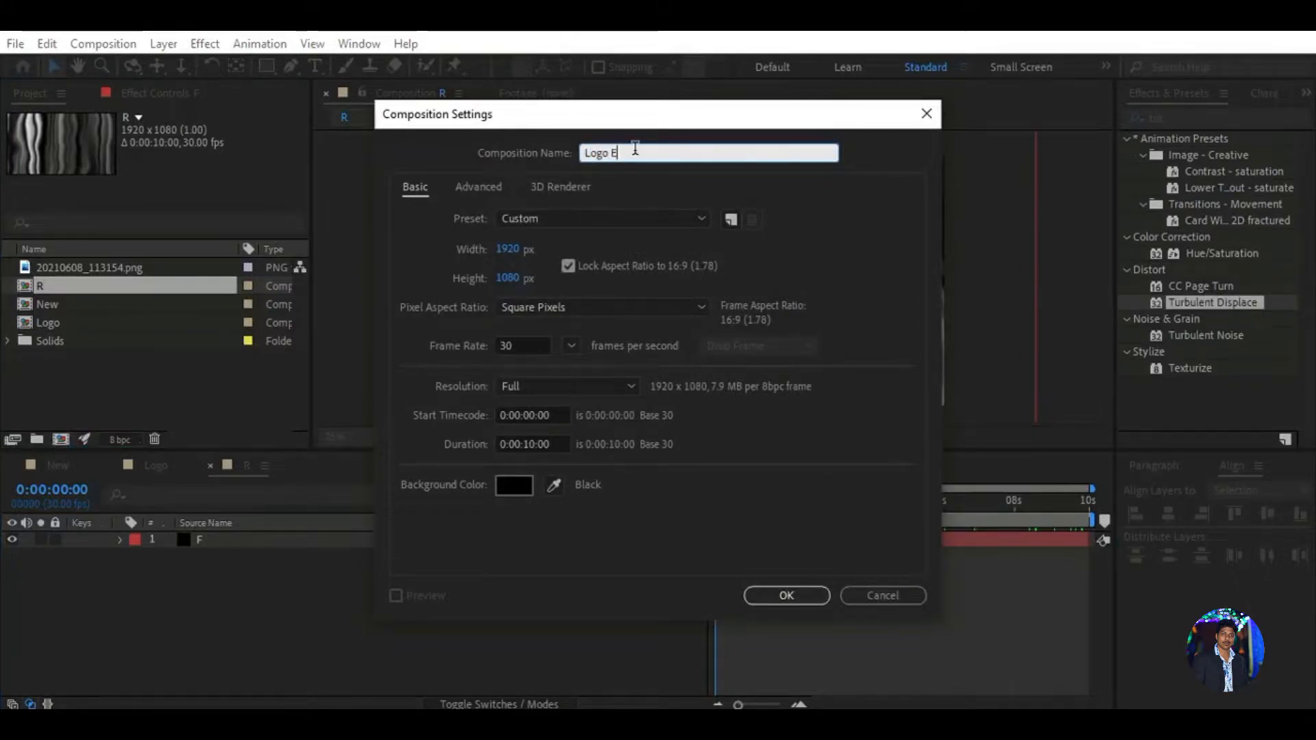
left_click(781, 594)
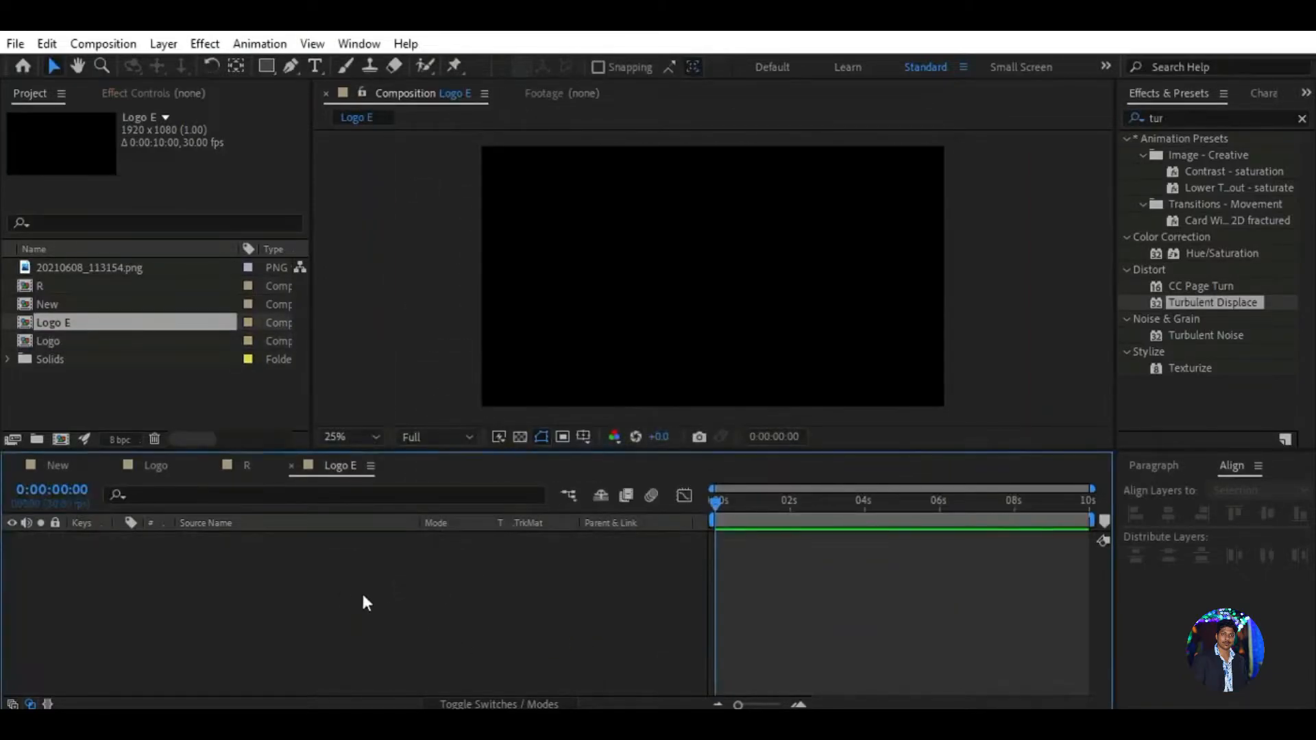
left_click(48, 342)
left_click_drag(84, 341, 127, 551)
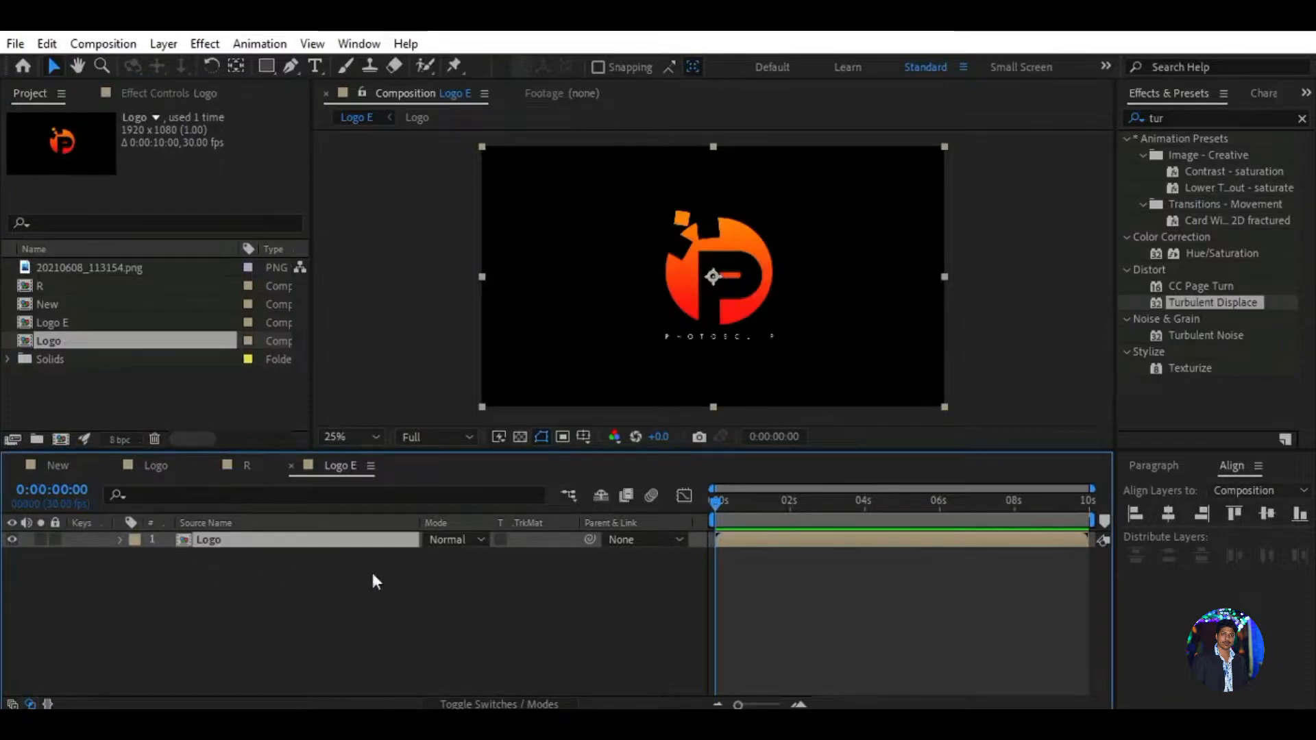
Step: Apply the Fill effect to the Logo layer in Logo E and set its fill color to black
double_click(1179, 116)
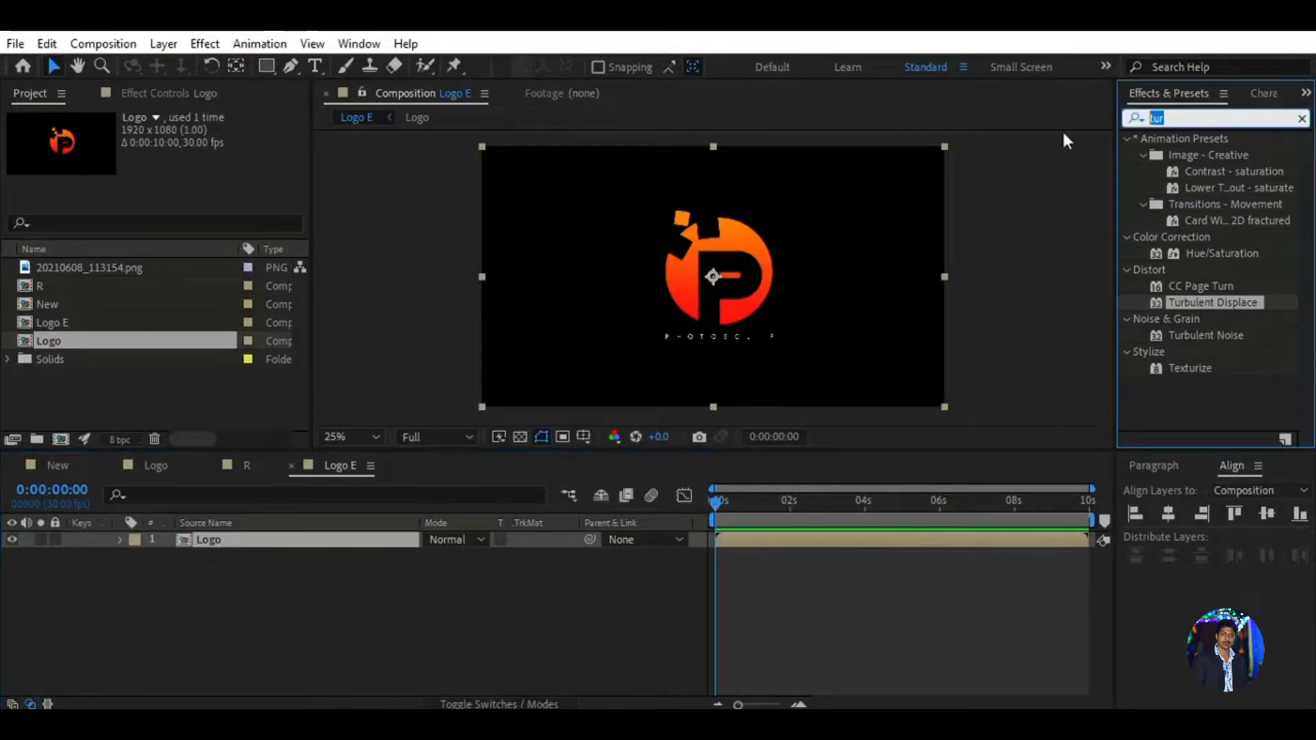
type("Fill")
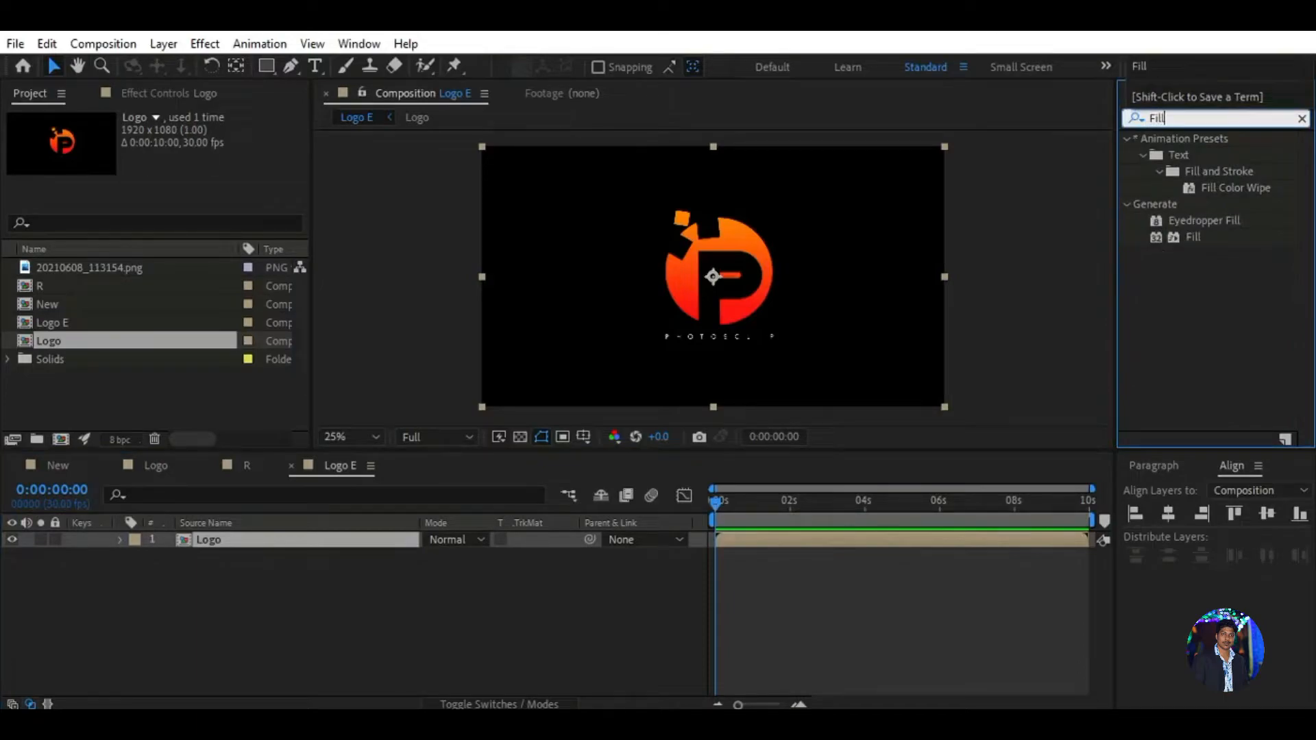
left_click_drag(1192, 242, 335, 548)
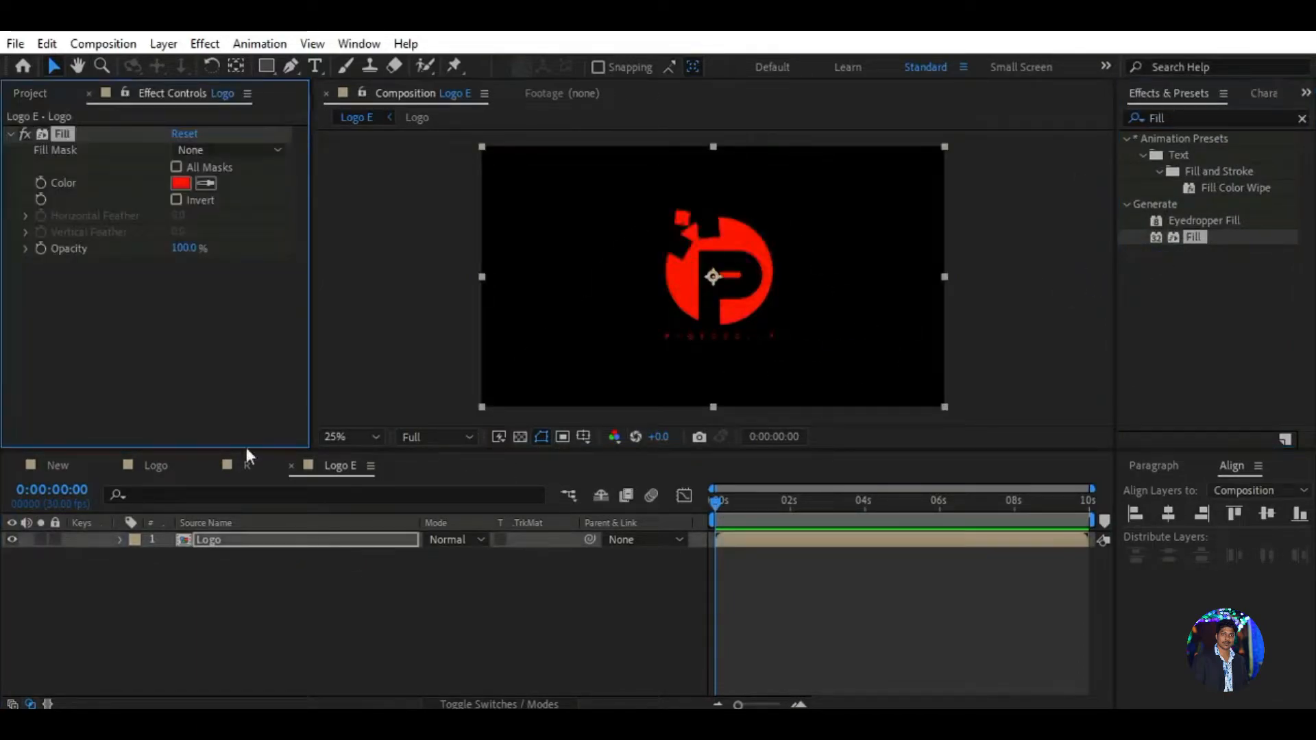
left_click(181, 183)
mouse_move(804, 403)
left_mouse_down()
mouse_move(758, 575)
mouse_move(721, 627)
left_mouse_up()
left_click(1143, 387)
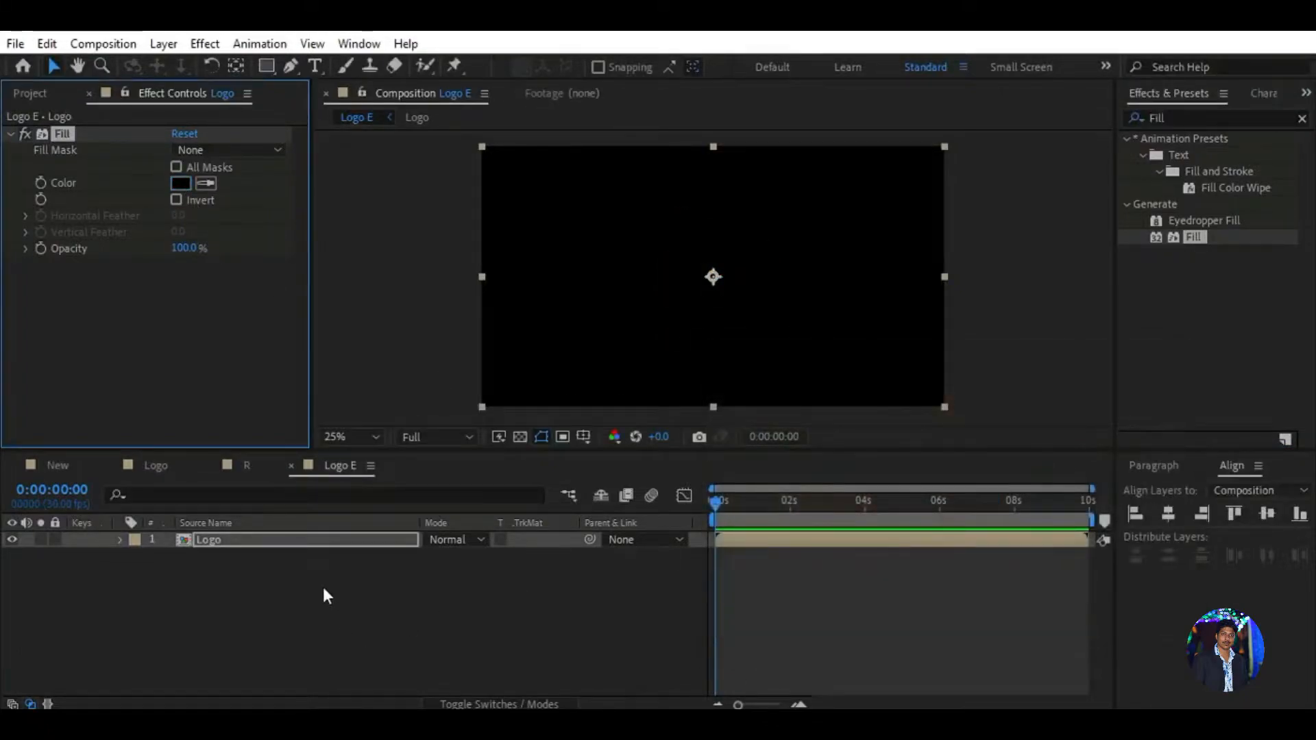
Step: Duplicate the Logo layer in Logo E and set the upper copy's fill color to white (FFFFFF)
left_click(328, 538)
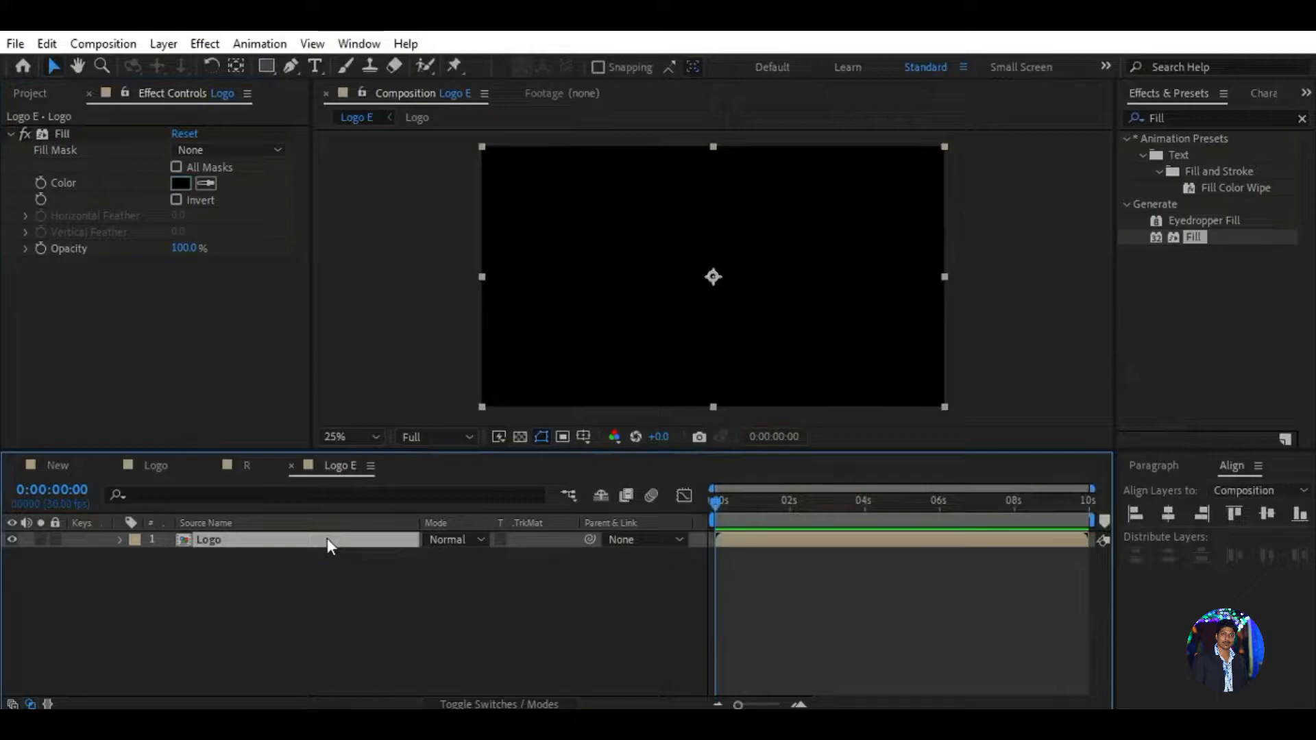
key("ctrl+d")
left_click(273, 556)
left_click(278, 542)
left_click(180, 184)
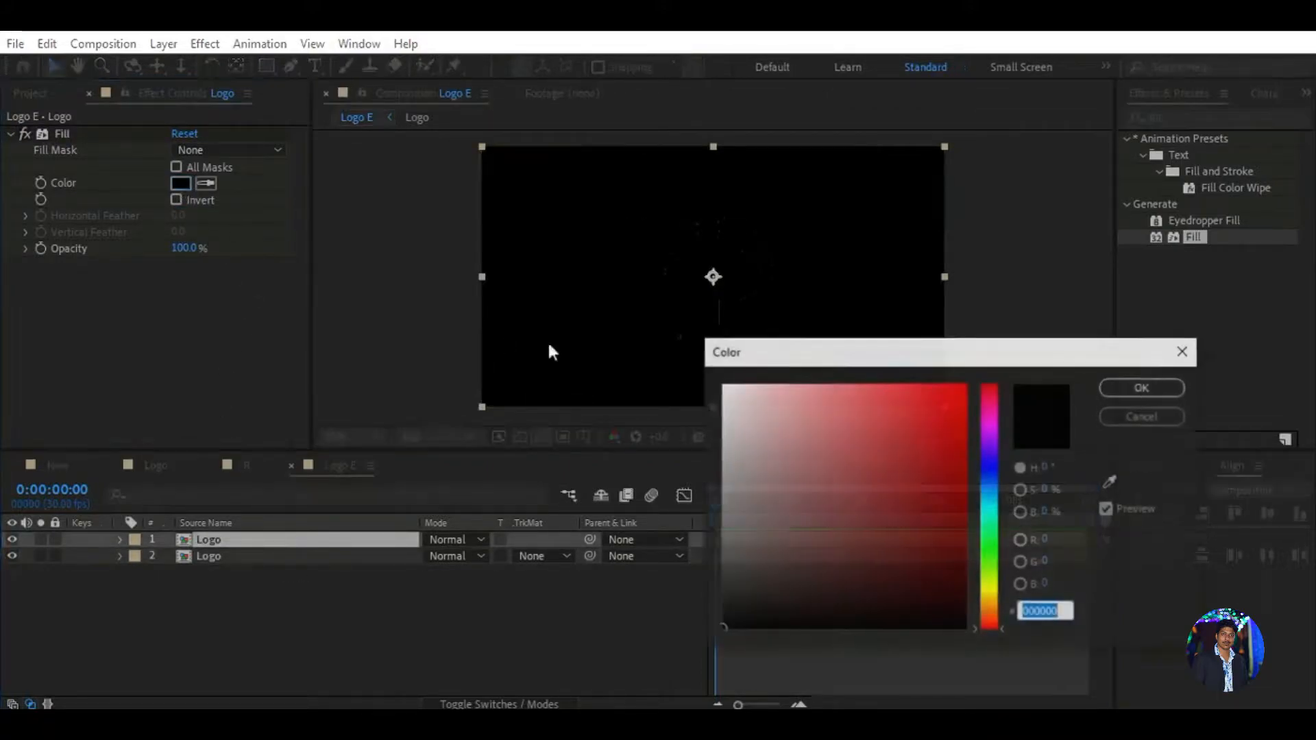
left_click_drag(773, 418, 721, 384)
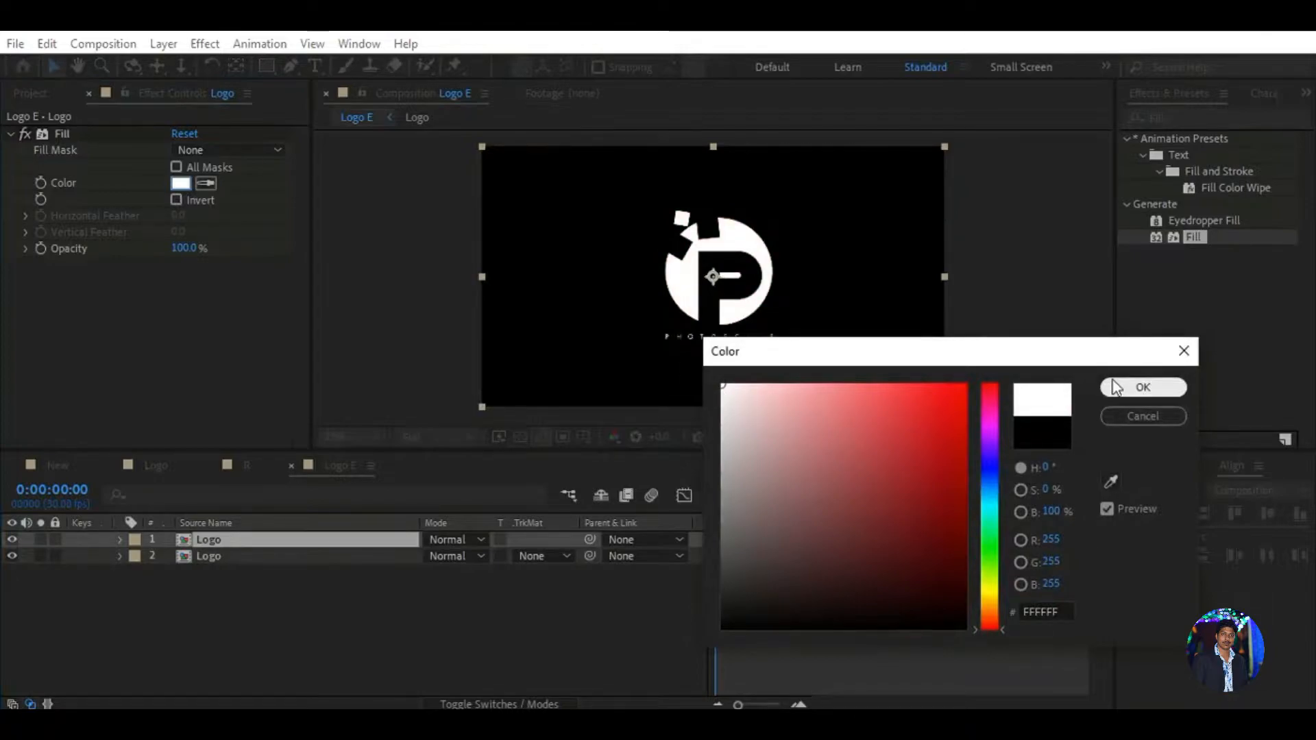
left_click(1142, 388)
left_click(144, 655)
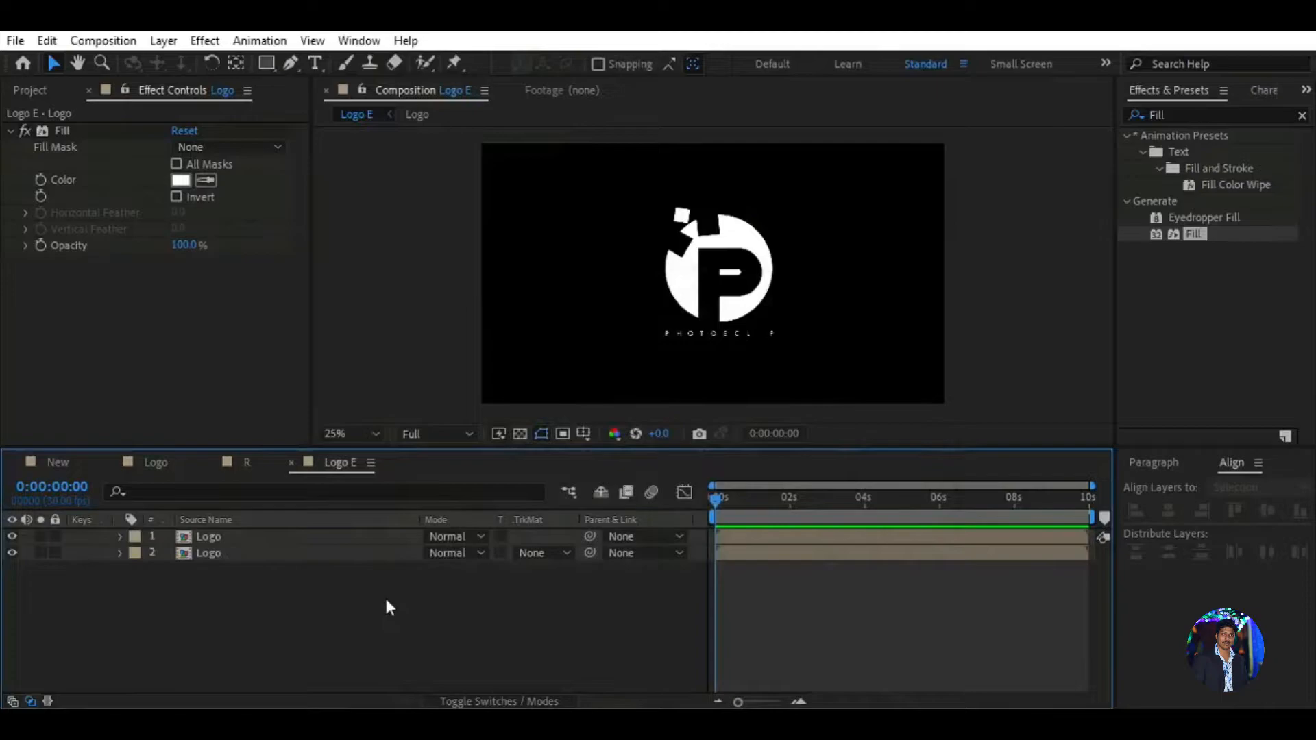
Step: Apply the Simple Choker effect to the upper Logo layer, show the transparency grid, and set Choke Matte to 5
left_click(367, 539)
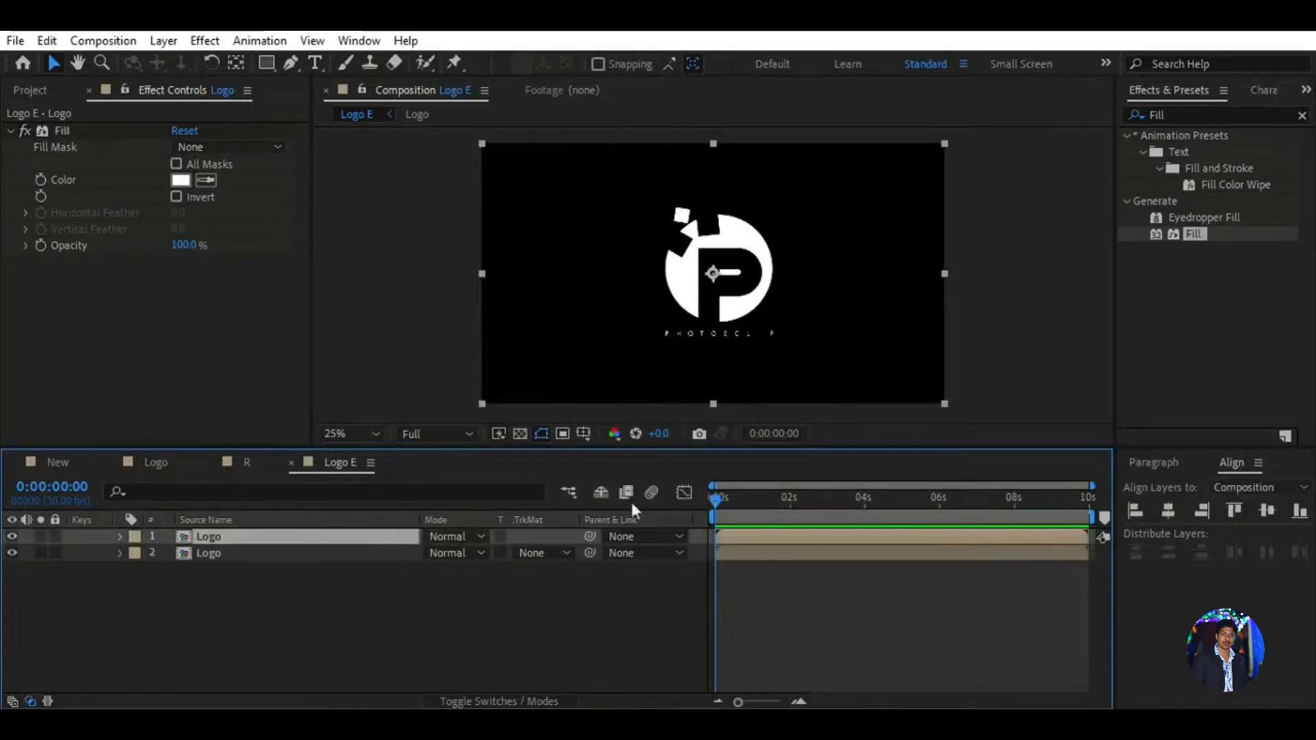
left_click(1168, 113)
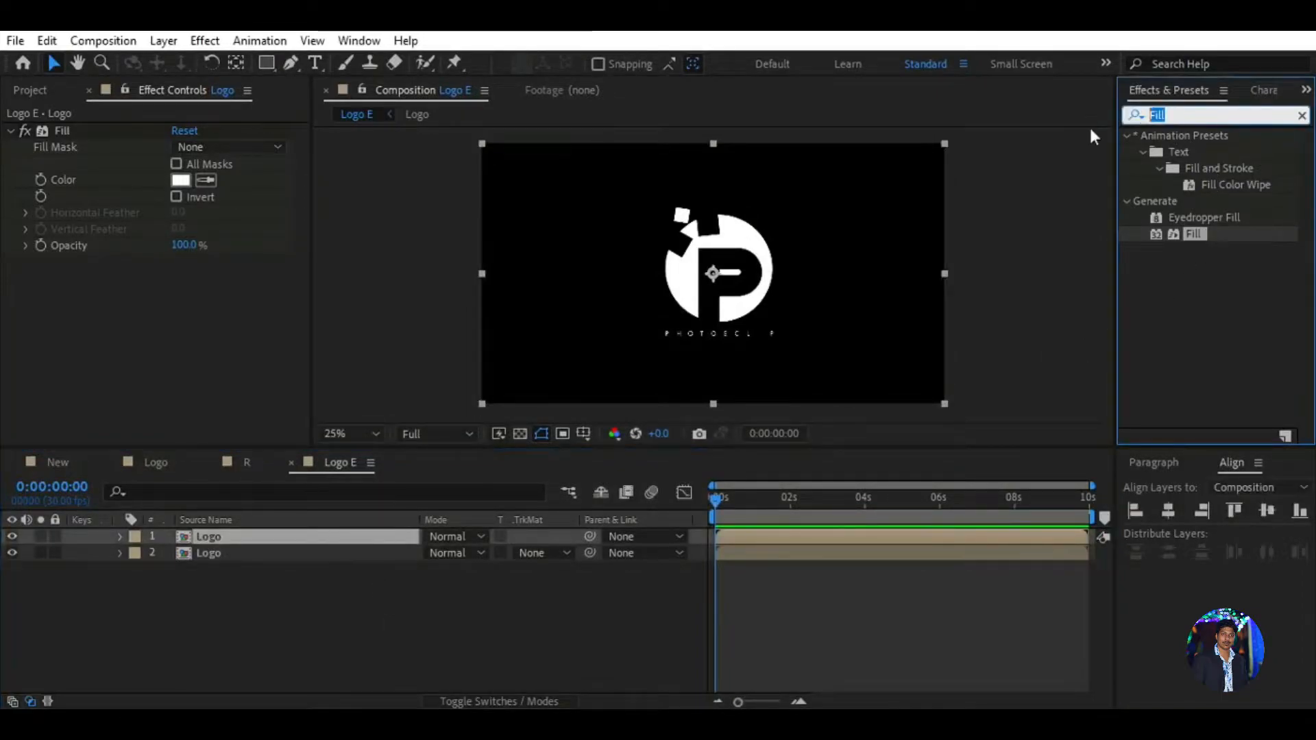
type("Sim")
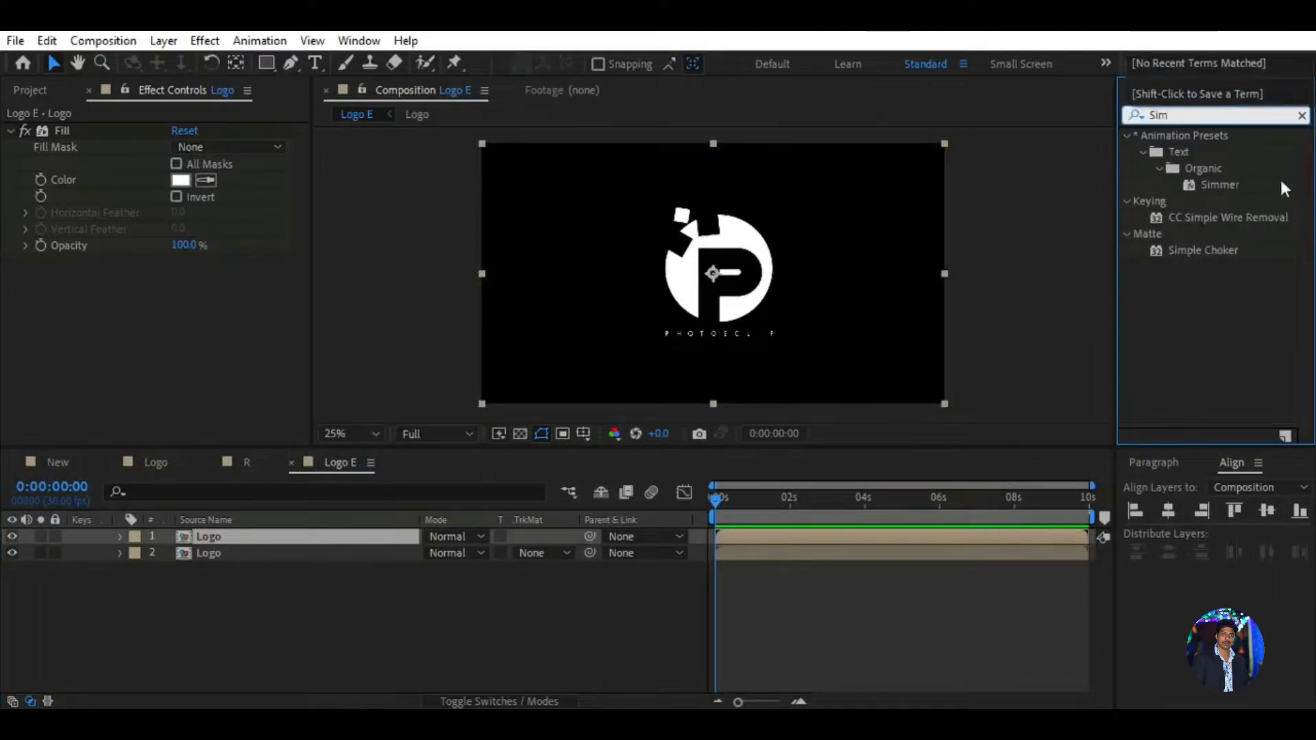
double_click(1215, 248)
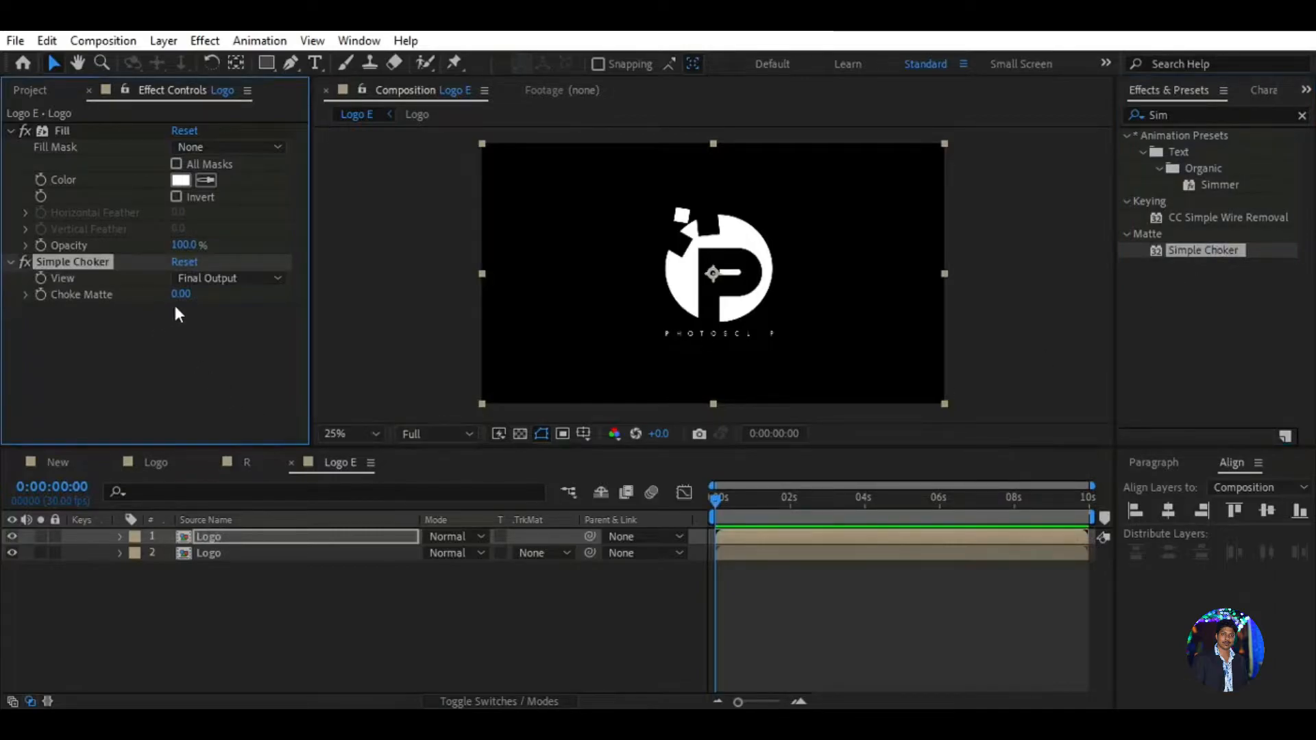
left_click(521, 433)
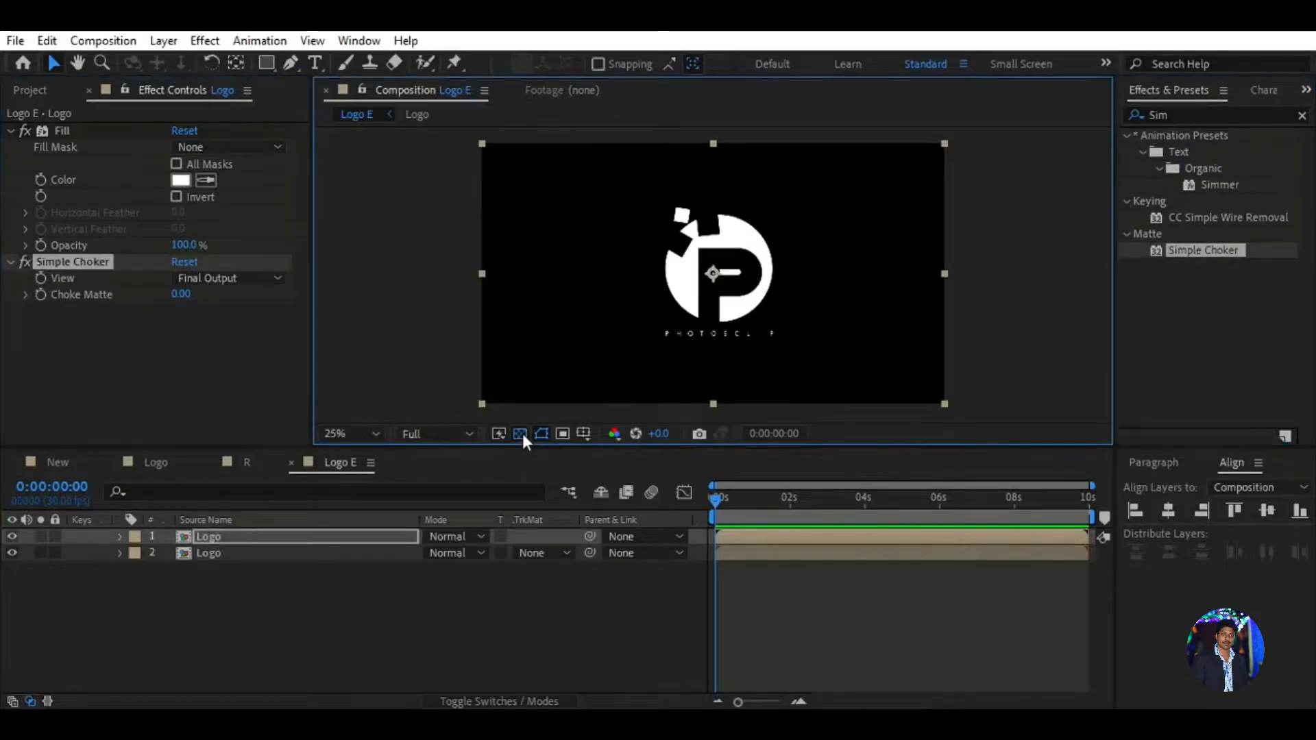
left_click(178, 295)
type("5")
key("Return")
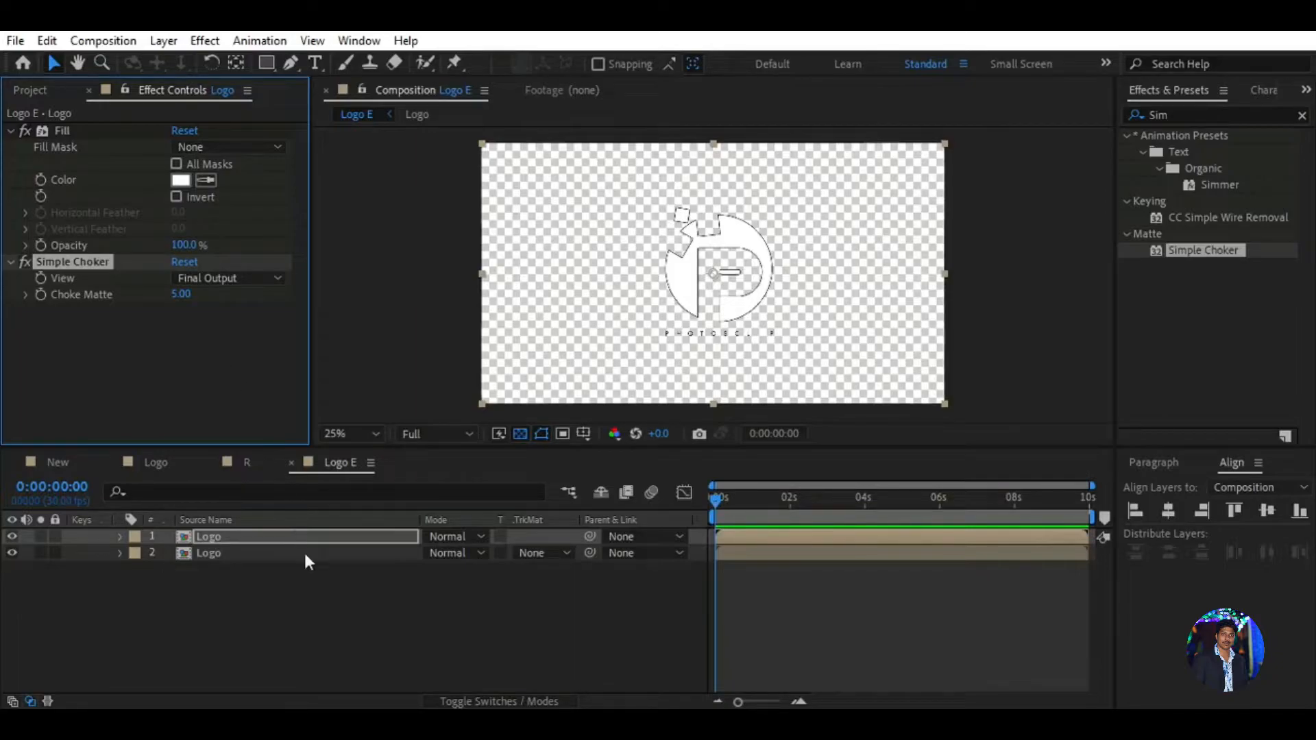
Step: Add an adjustment layer above the two Logo layers in Logo E and rename it "Blur"
left_click(337, 607)
right_click(281, 581)
mouse_move(375, 358)
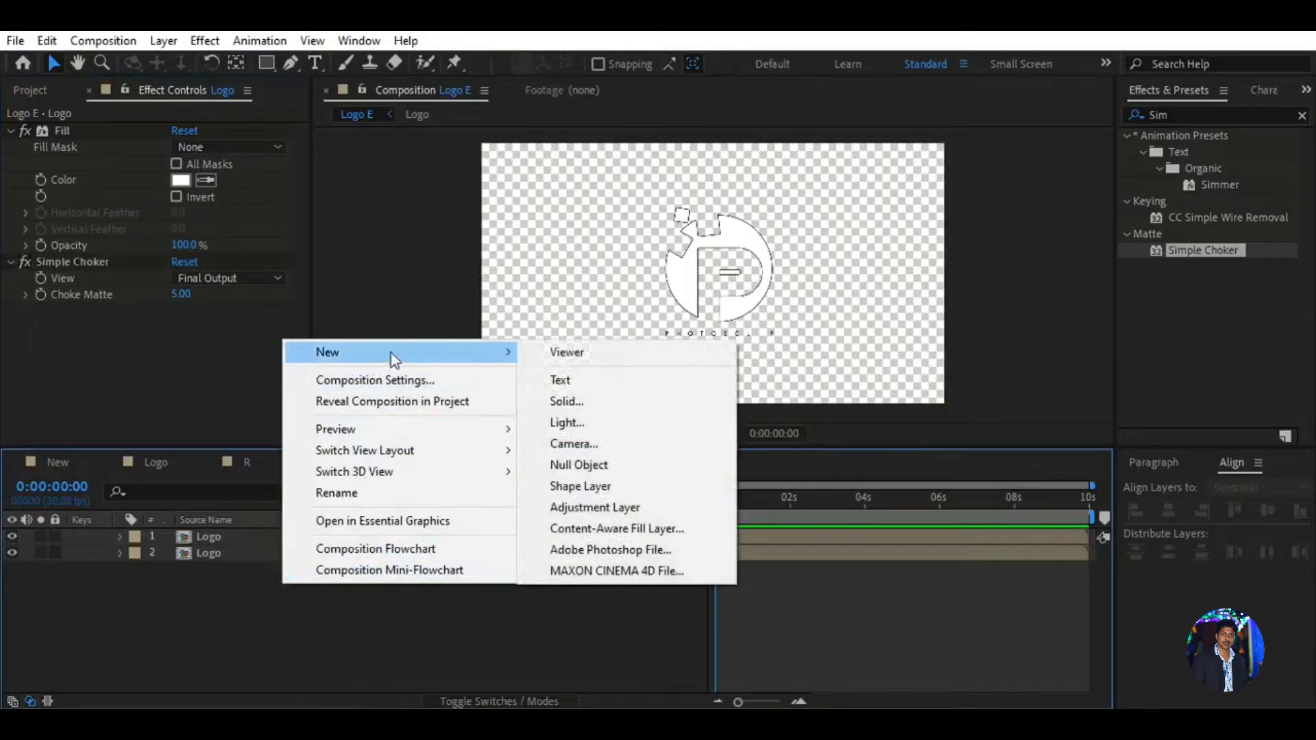
left_click(581, 509)
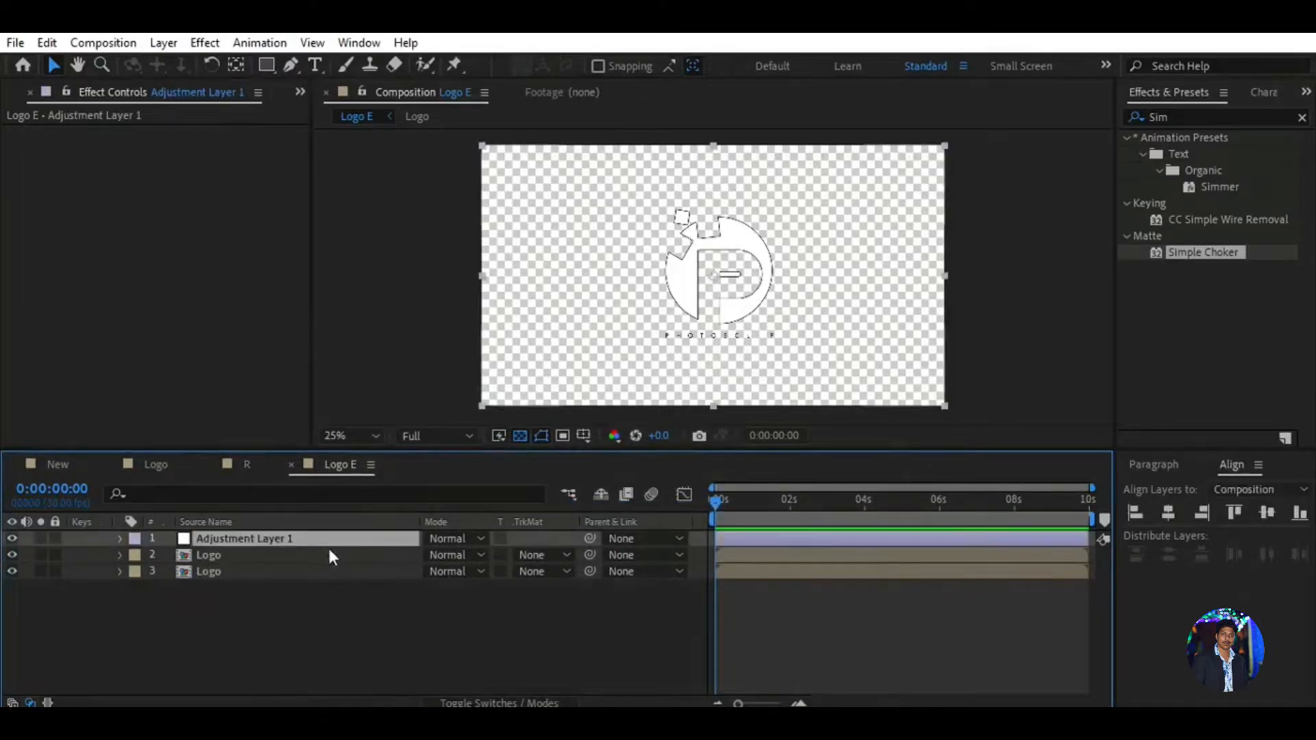
right_click(330, 536)
left_click(384, 678)
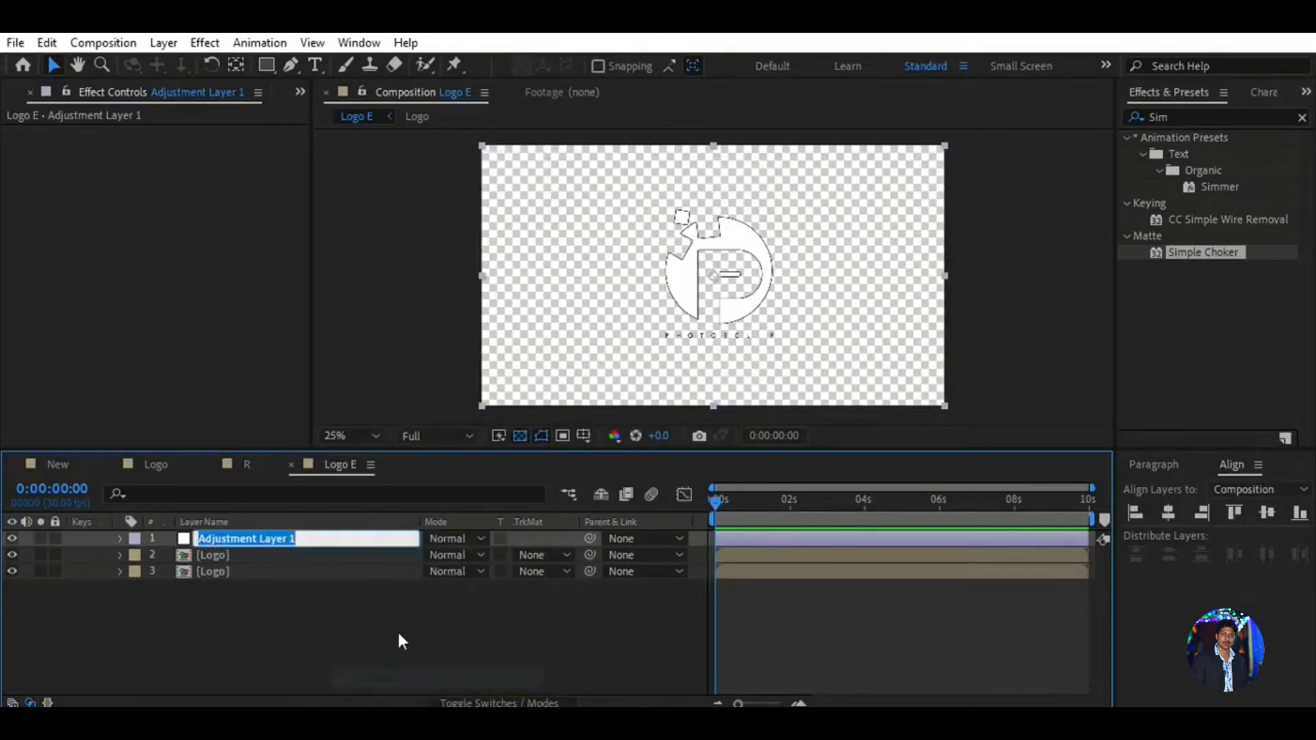
type("Bl")
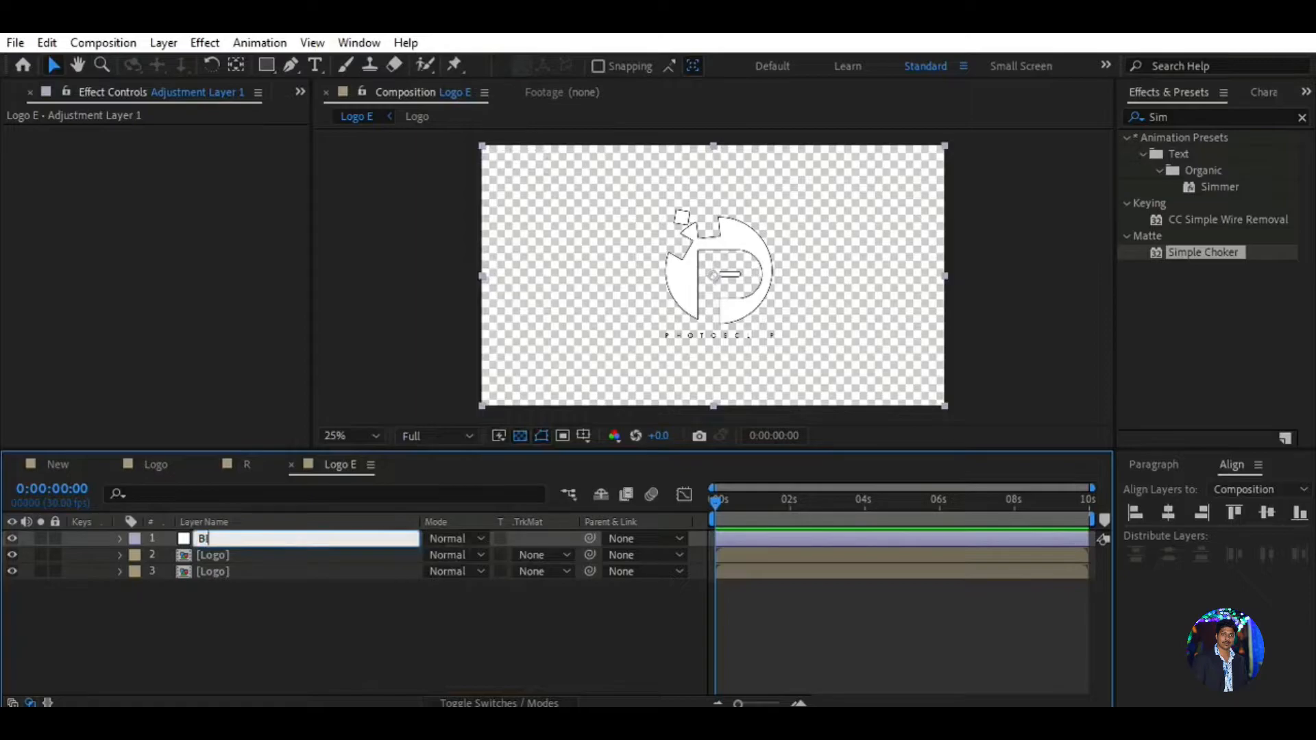
type("ur")
left_click(330, 619)
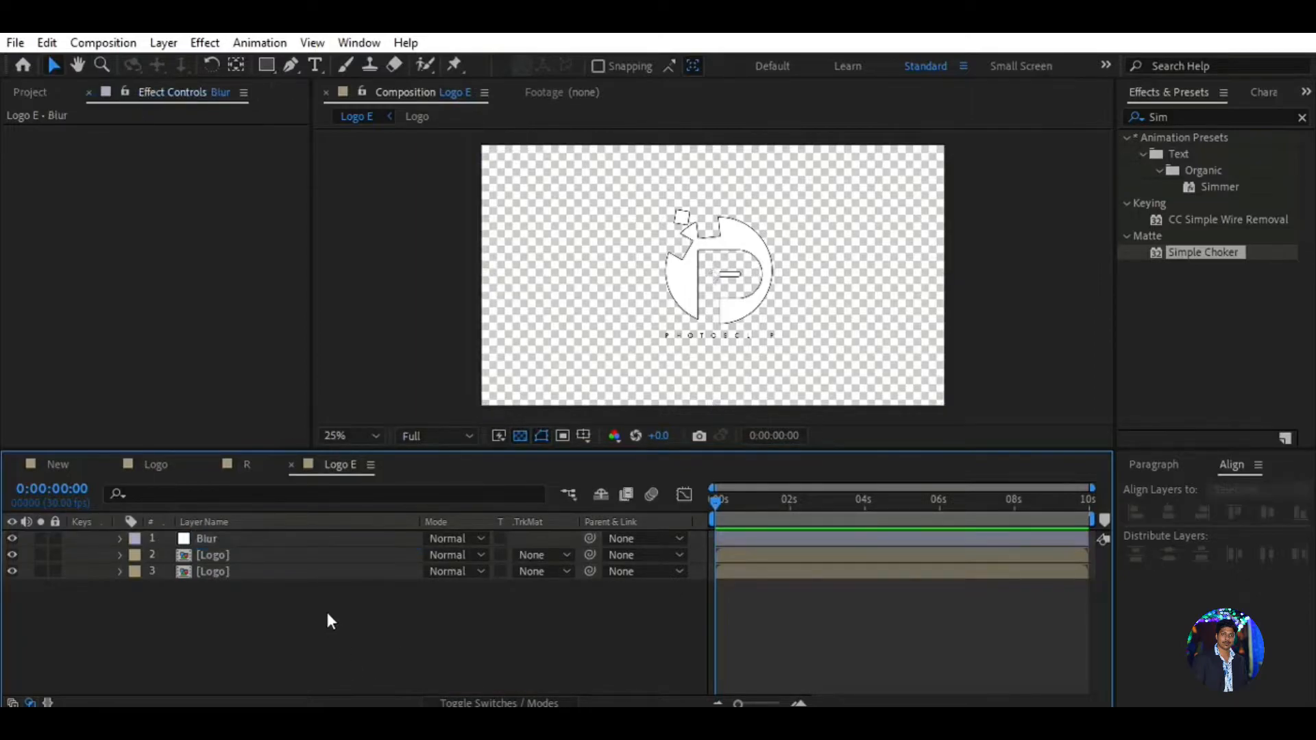
Step: Apply the Fast Box Blur effect to the Blur adjustment layer and set its blur radius to 3
left_click(277, 541)
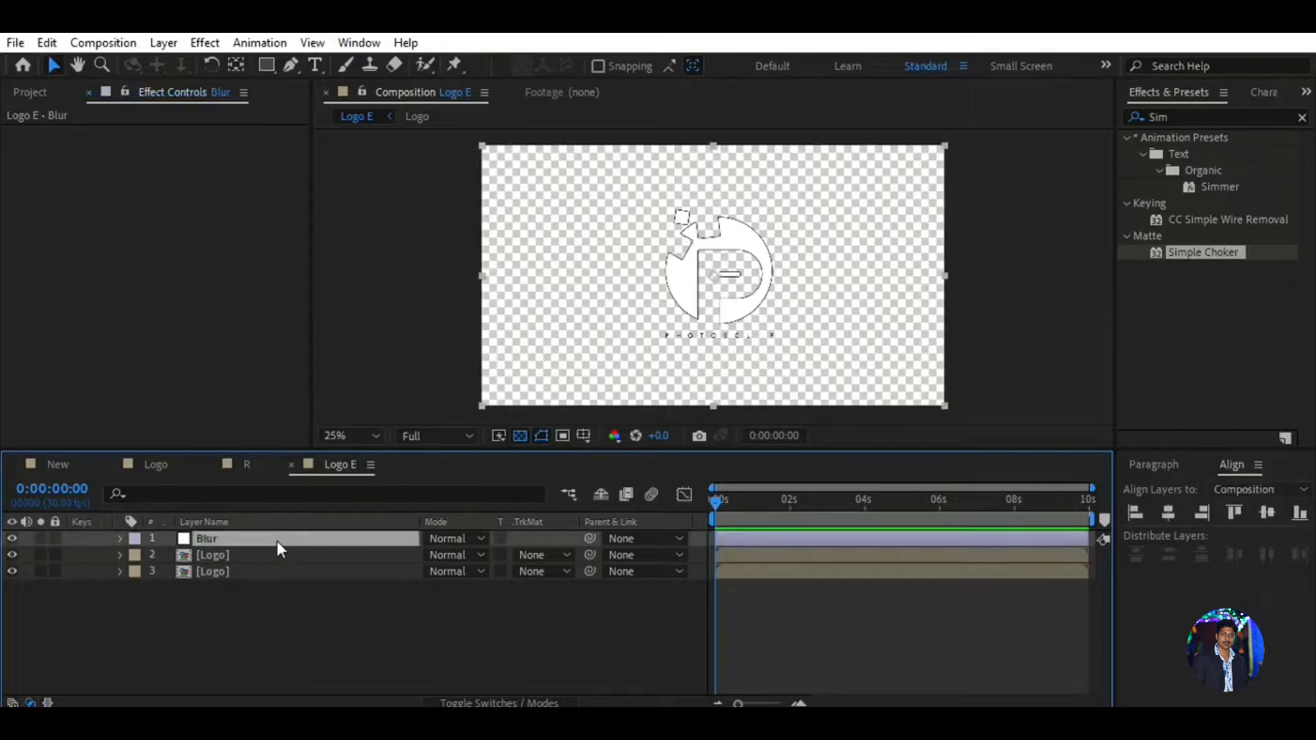
left_click(1191, 117)
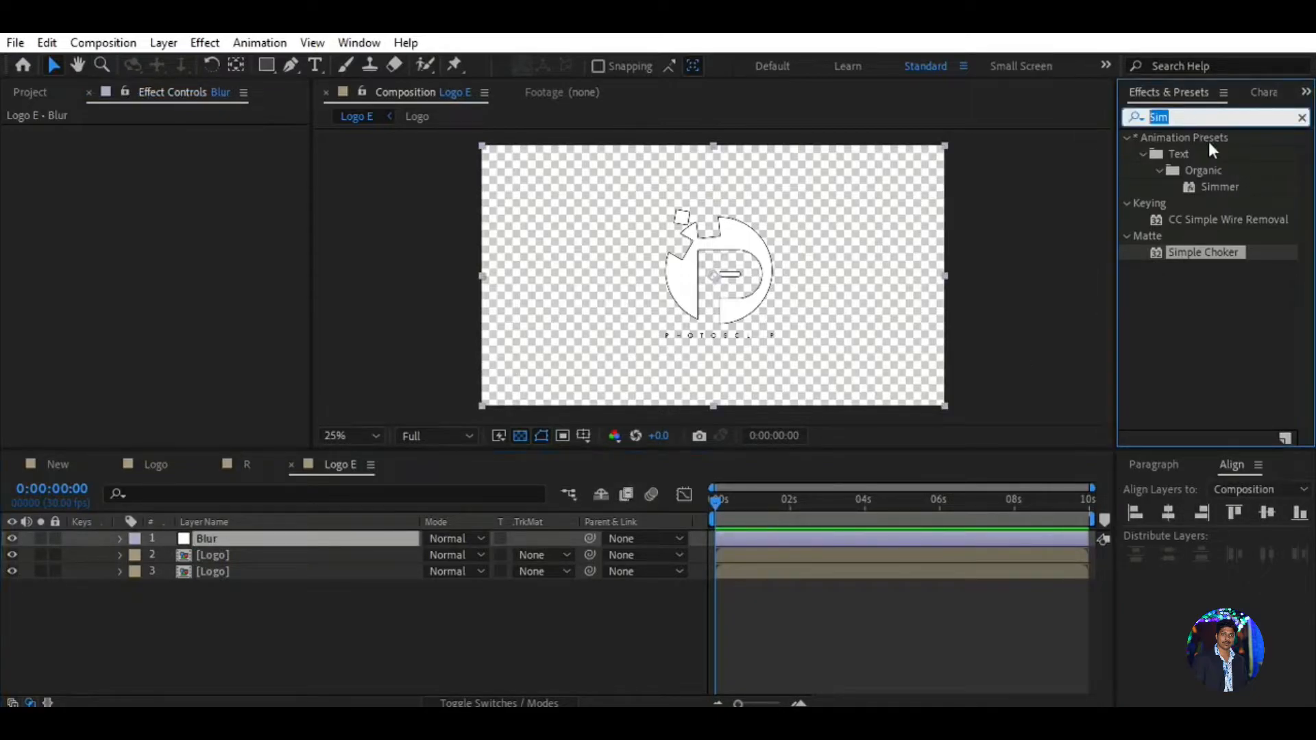
type("Fas")
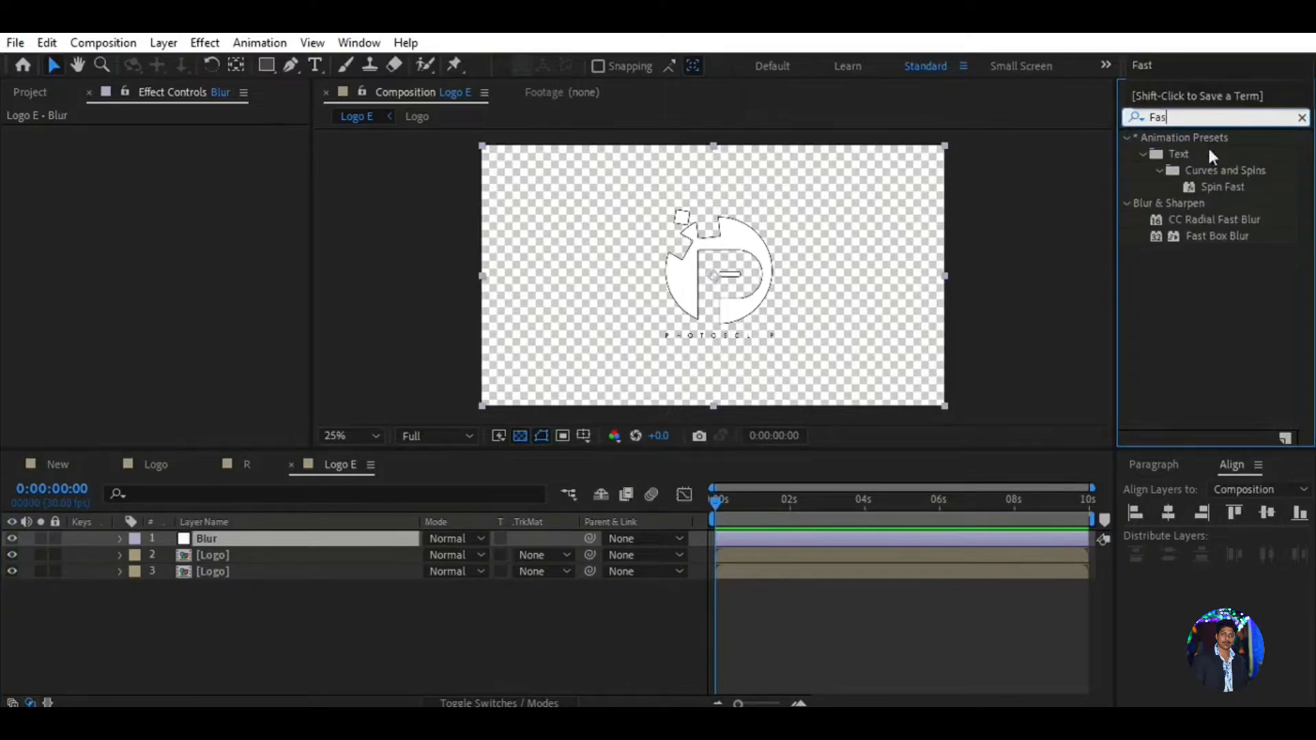
left_click(1228, 236)
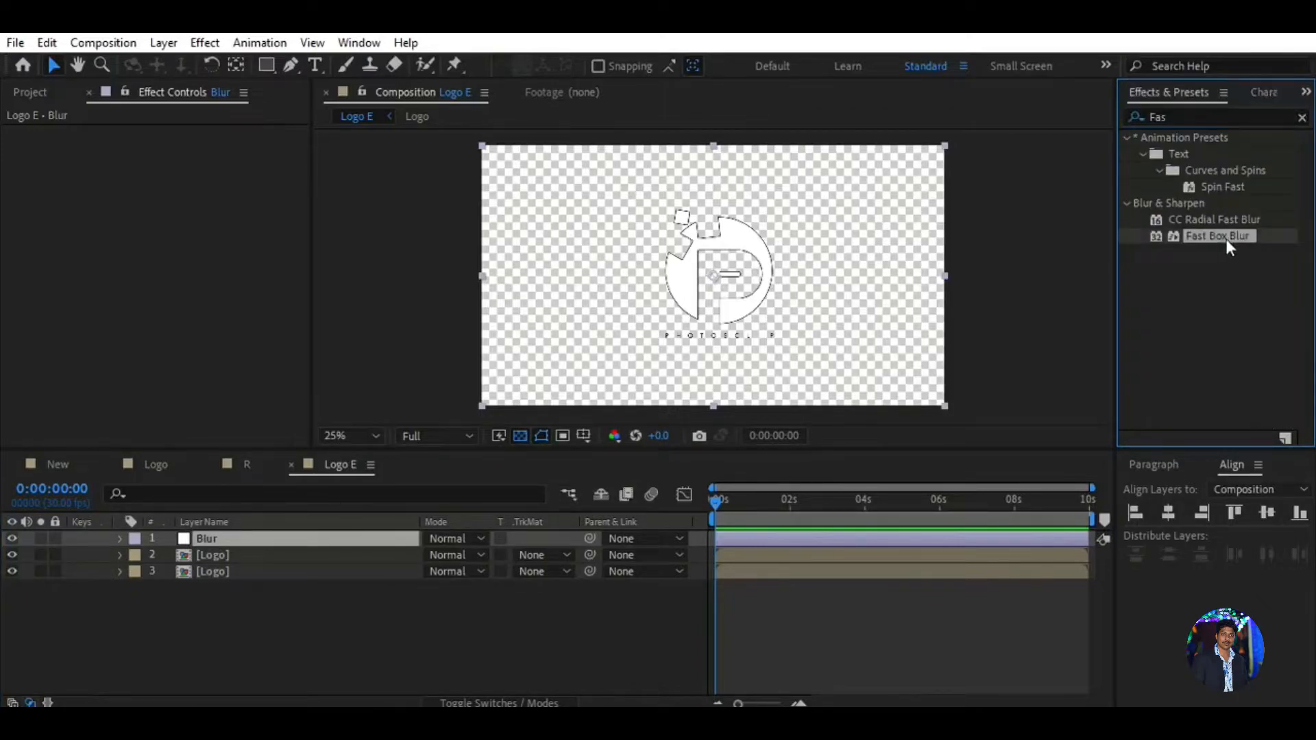
left_click_drag(1224, 235, 346, 534)
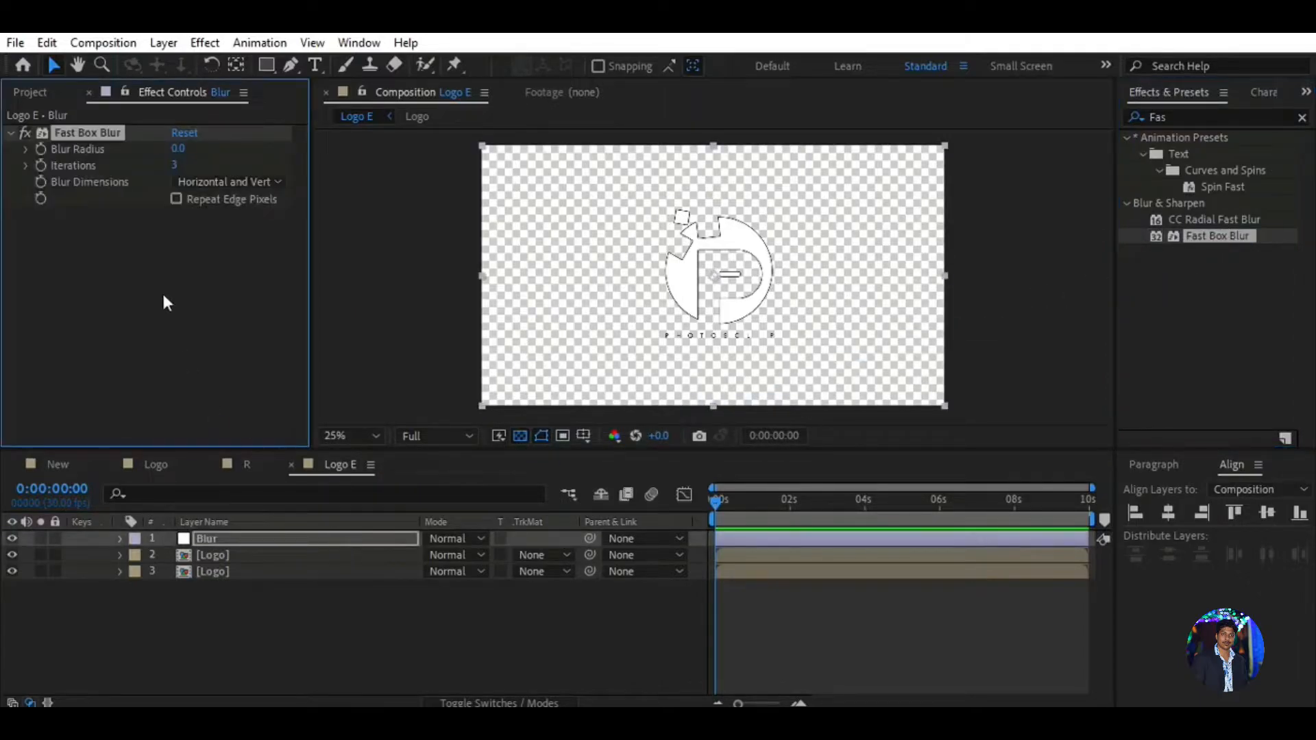
left_click(179, 151)
type("3")
key("Return")
Step: Create a 1920 x 1080, 10-second composition at 30 frames per second named "S"
left_click(31, 94)
left_click(255, 622)
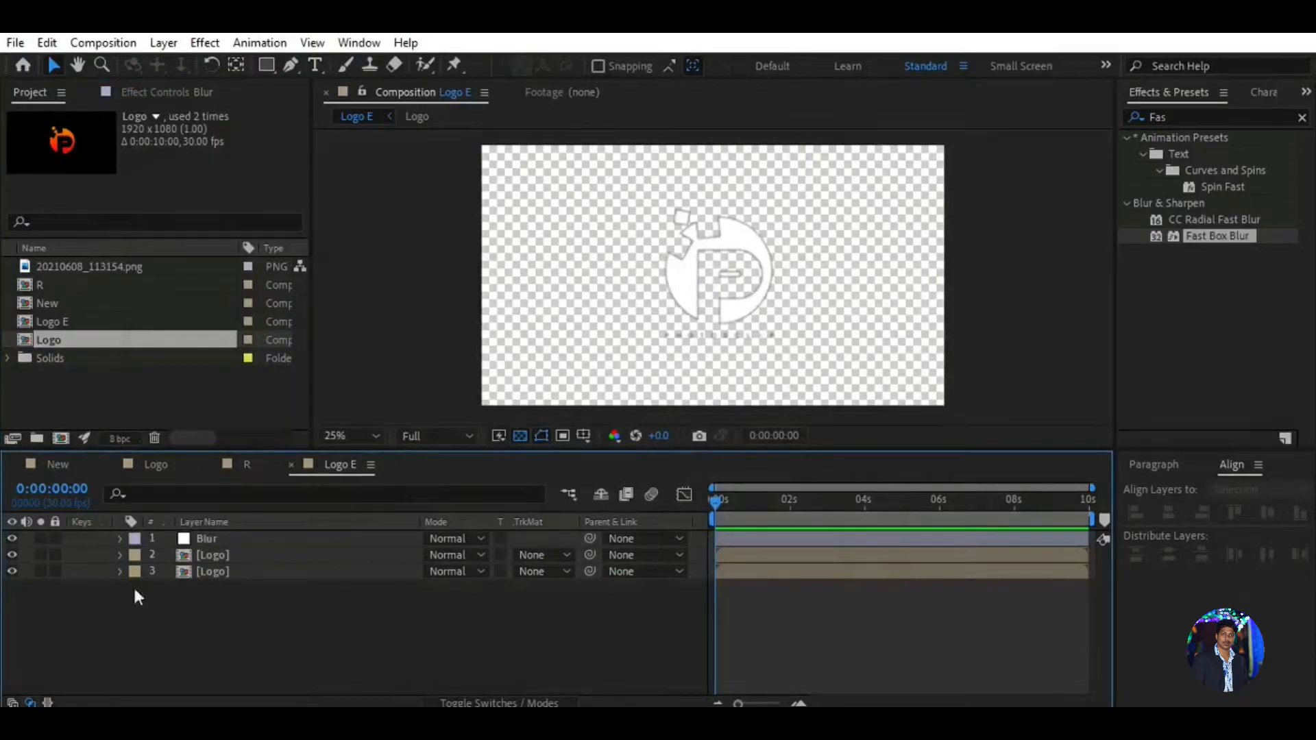
left_click(60, 437)
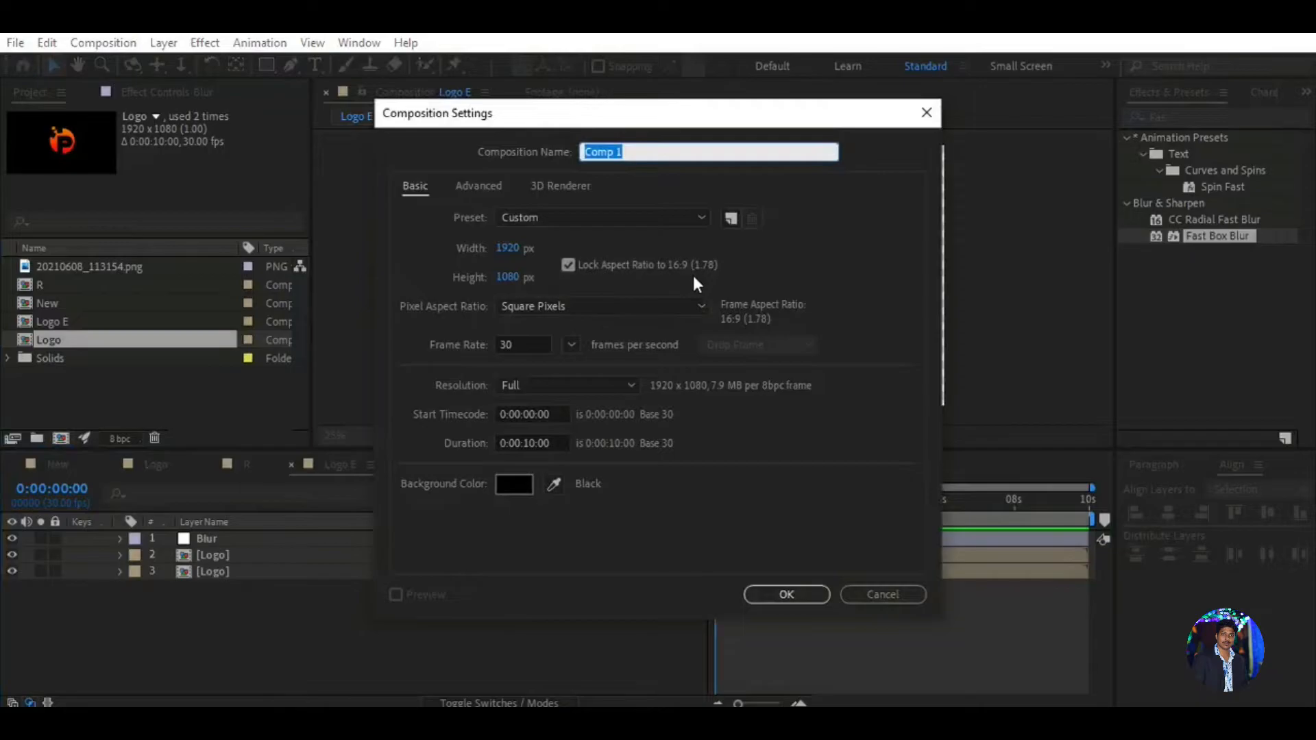
type("S")
left_click(784, 595)
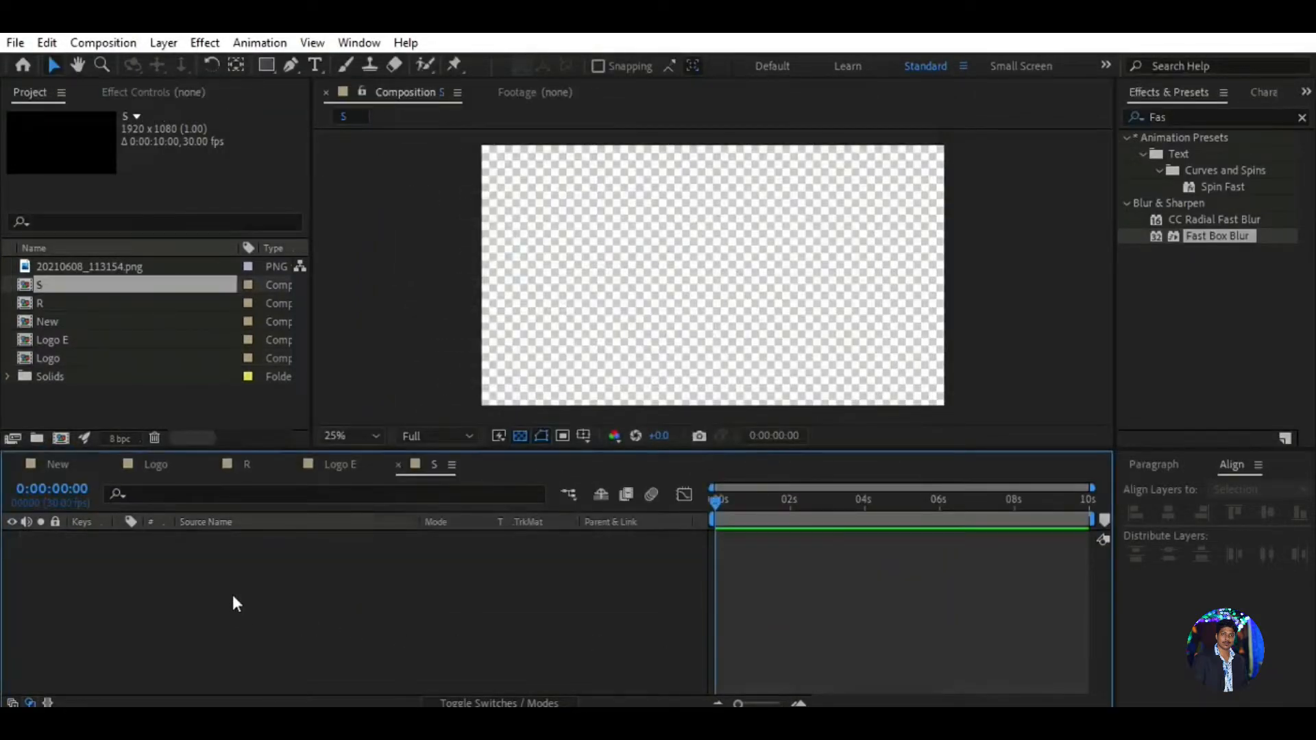
Step: Add the Logo E composition to S as a layer, turn off the transparency grid, and hide the layer
left_click(96, 342)
left_click_drag(96, 339, 139, 560)
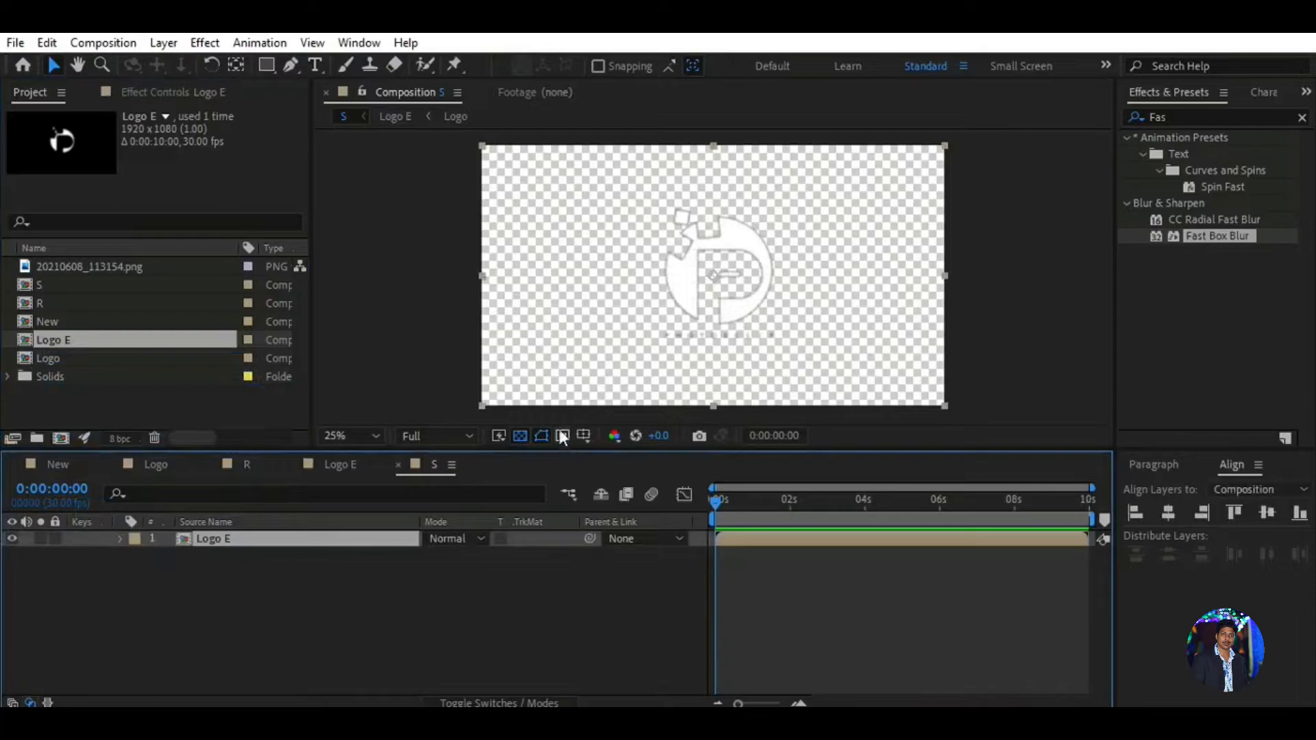
left_click(520, 436)
left_click(205, 579)
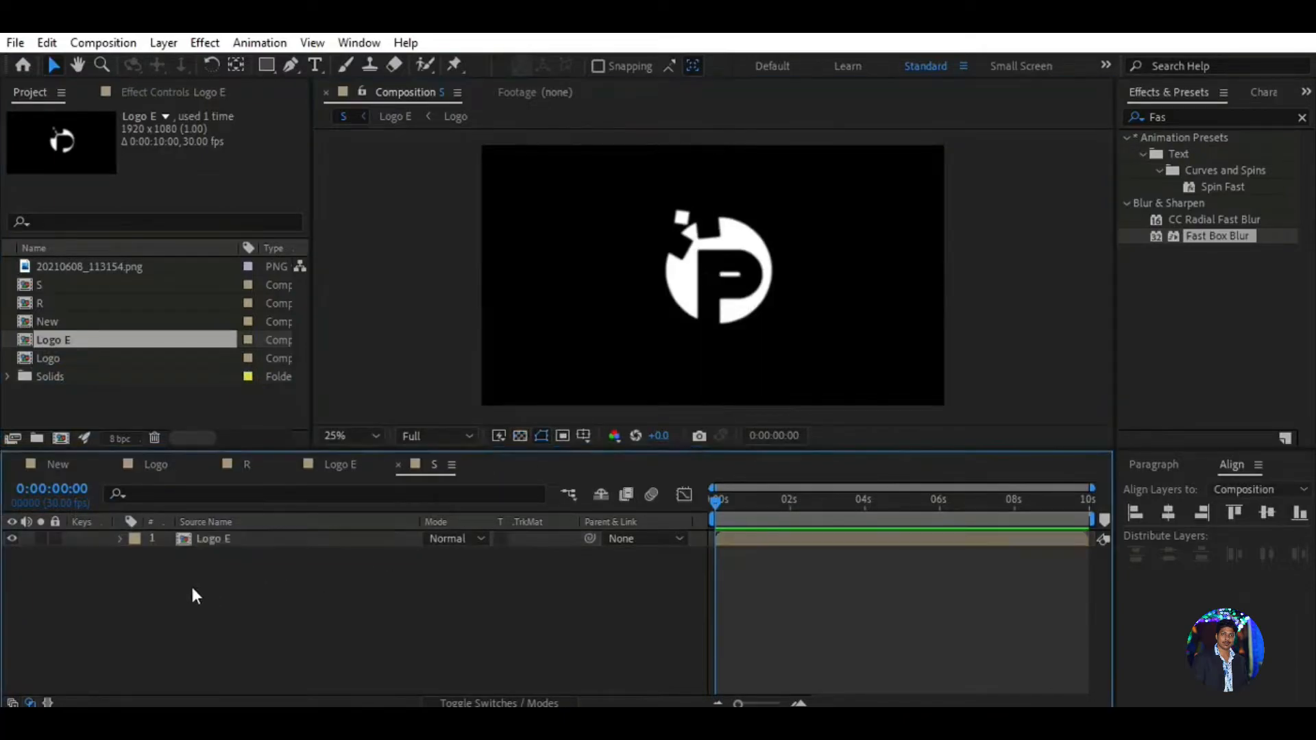
left_click(11, 538)
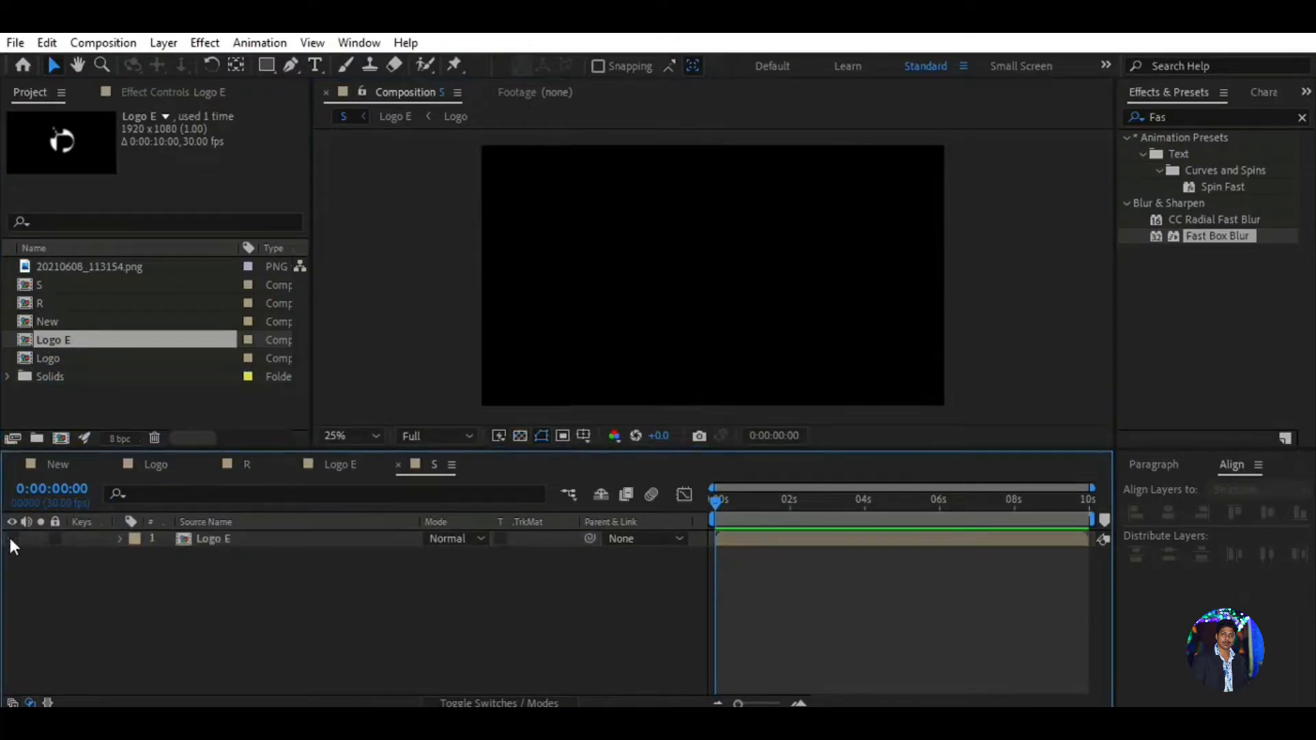
Step: Add the R composition above Logo E in S and place the Logo composition on top of it
left_click(65, 319)
left_click(64, 303)
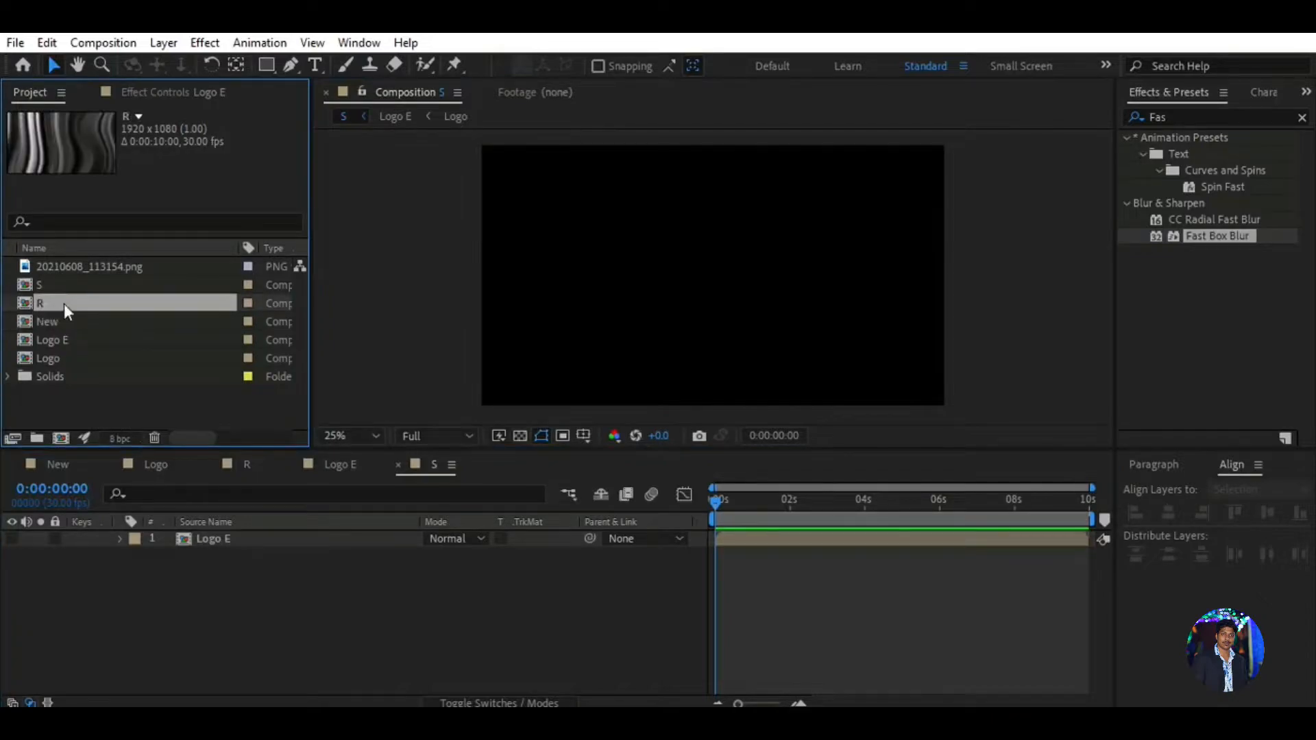
left_click_drag(64, 303, 230, 529)
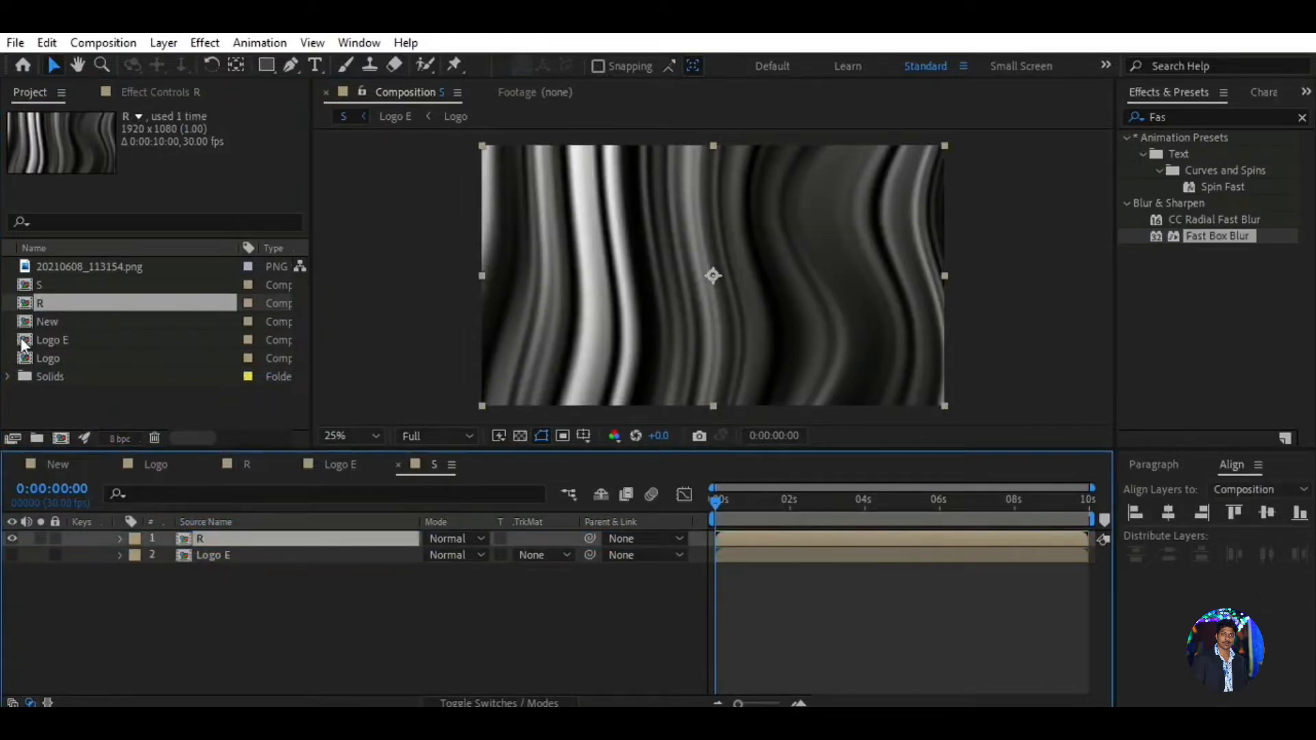
left_click_drag(60, 355, 202, 535)
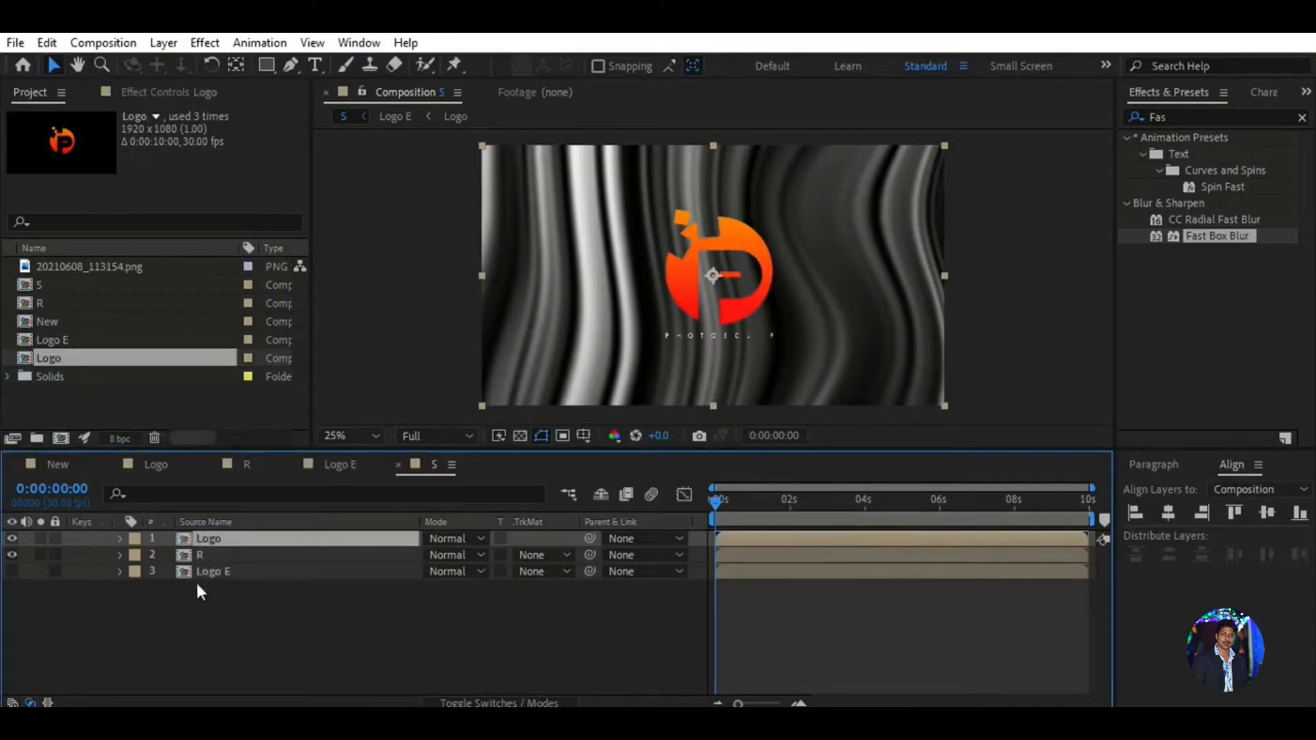
Step: Set the R layer's track matte to Alpha Matte "Logo" and scrub the timeline to preview it
left_click(13, 554)
left_click(13, 538)
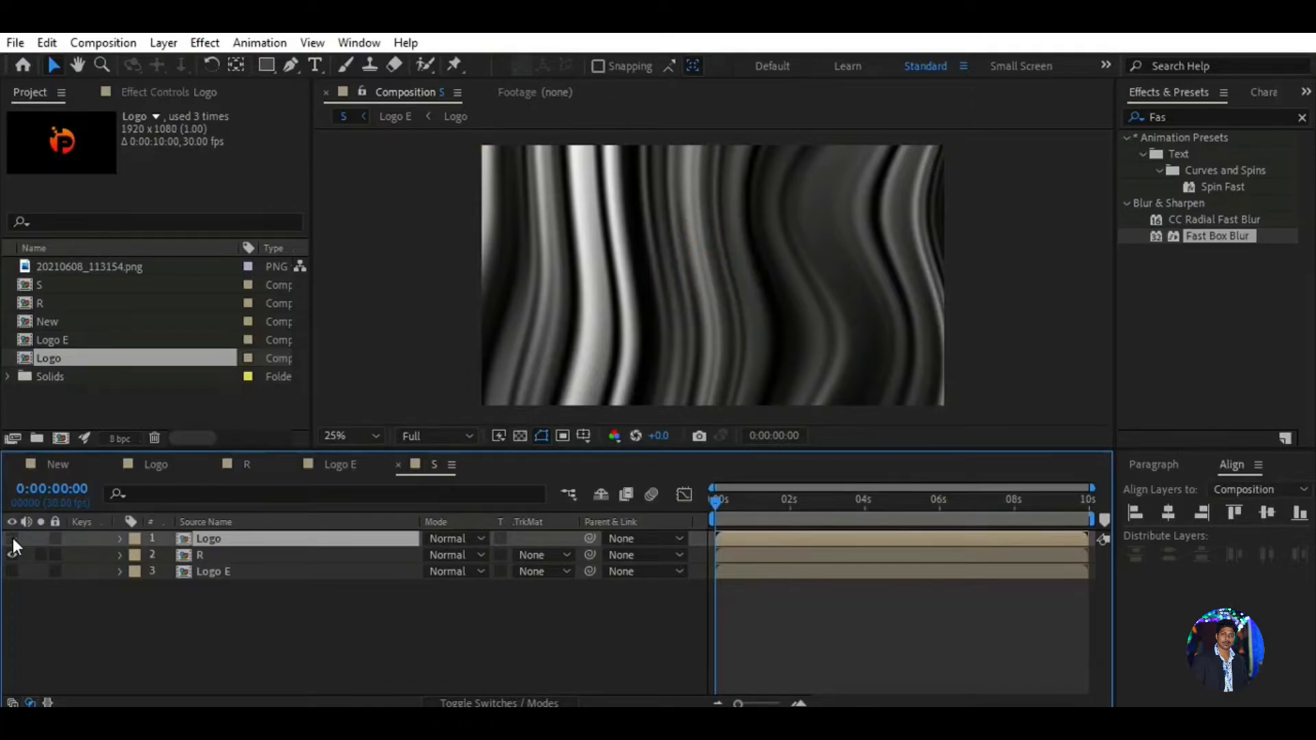
left_click(12, 538)
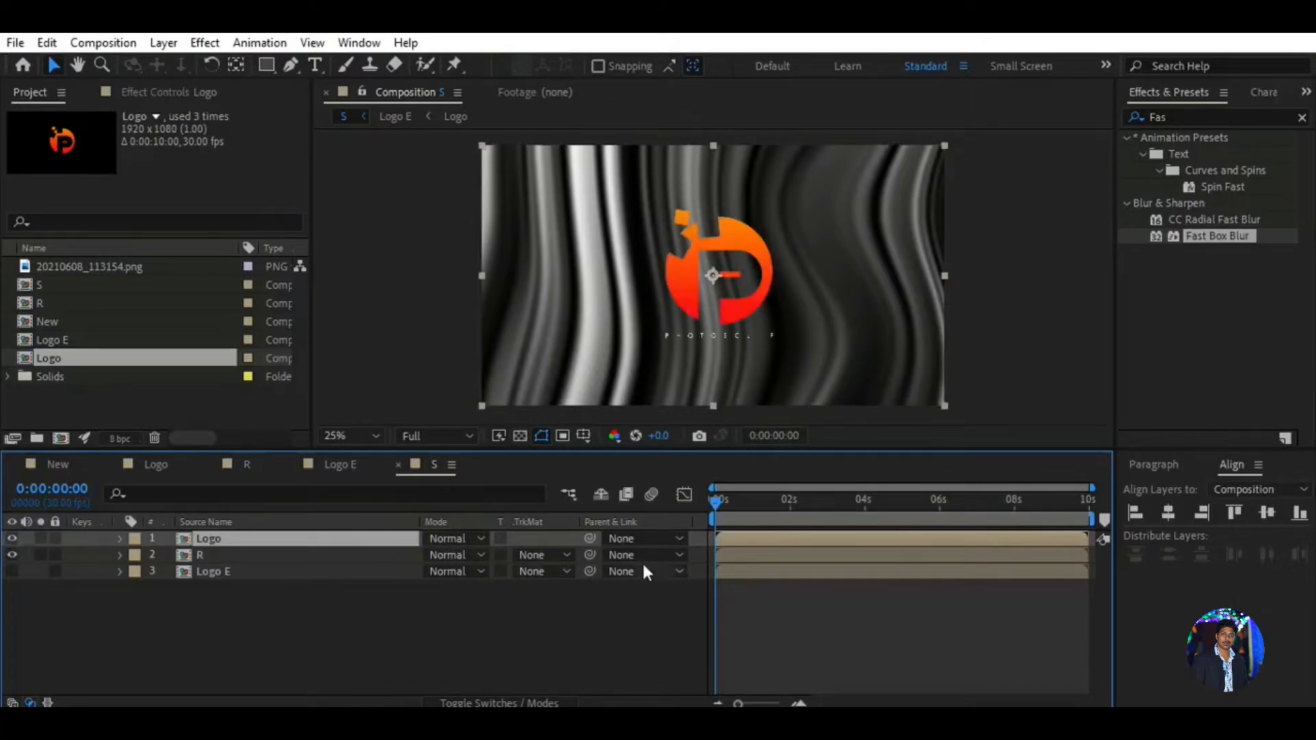
left_click(566, 554)
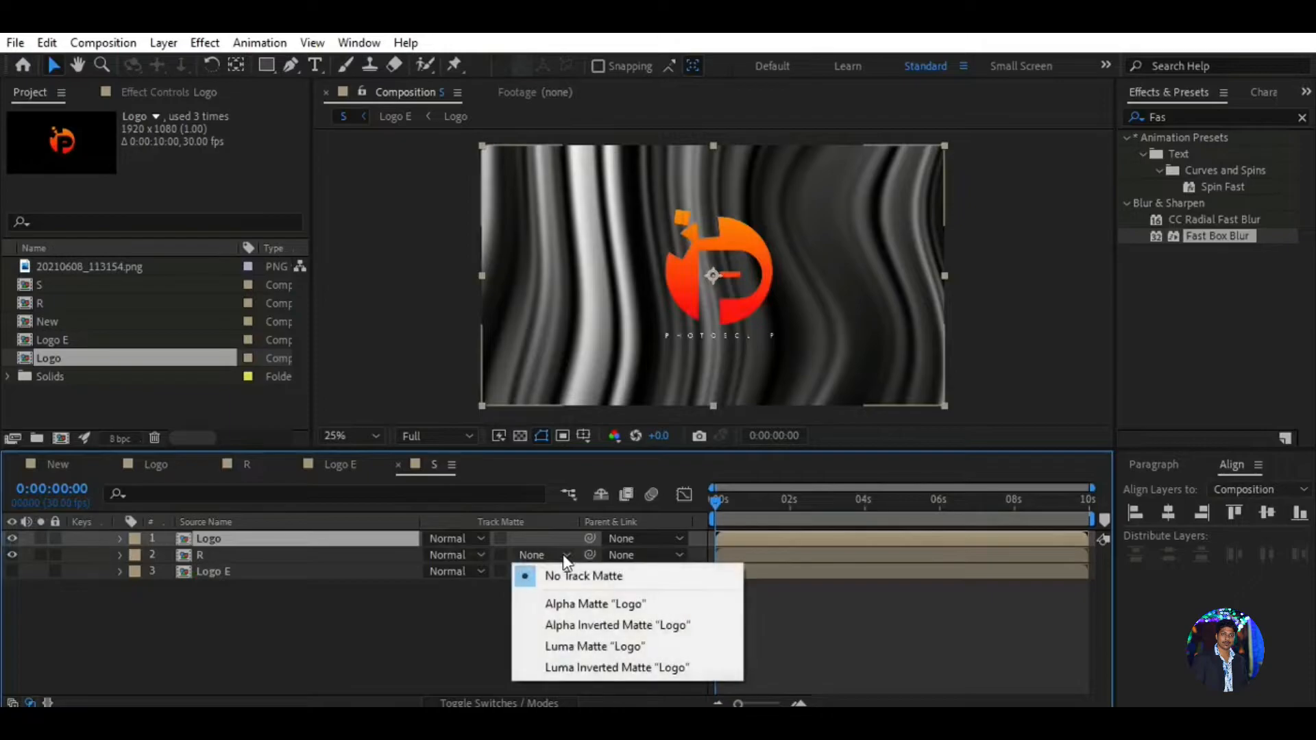
left_click(569, 603)
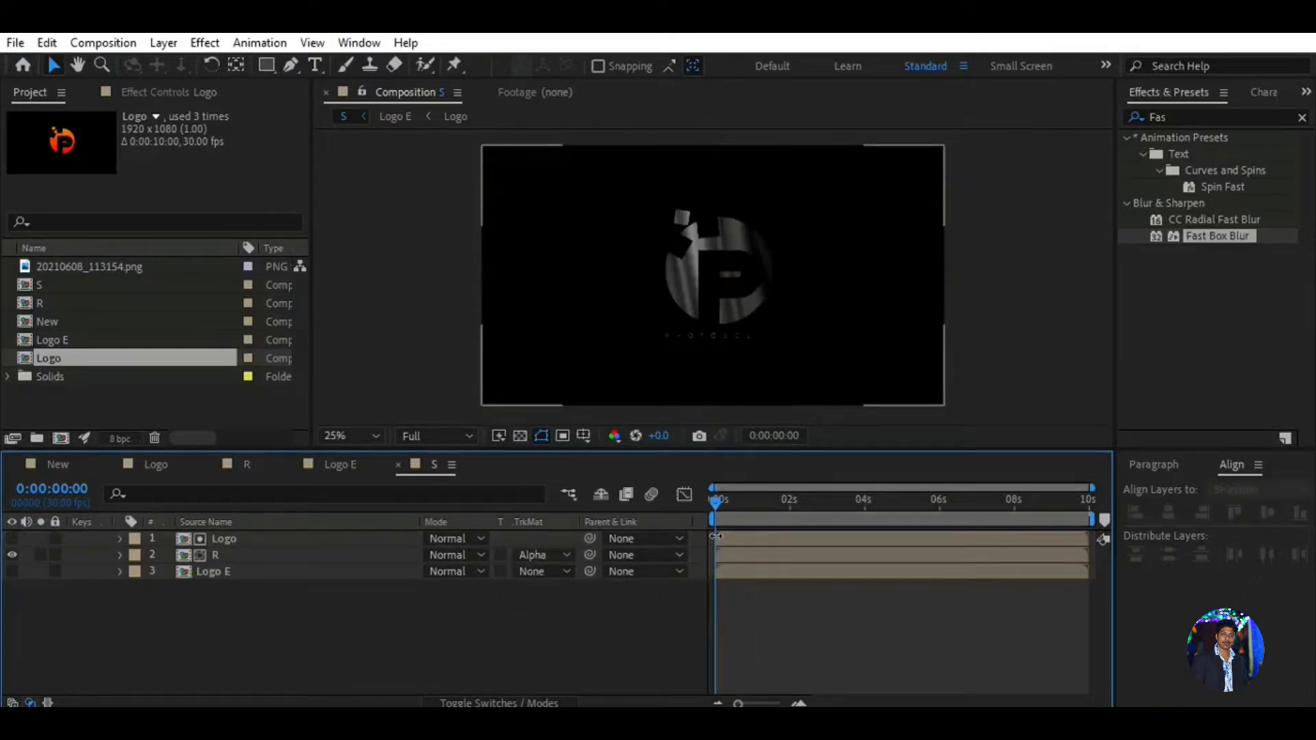
left_click_drag(714, 501, 681, 539)
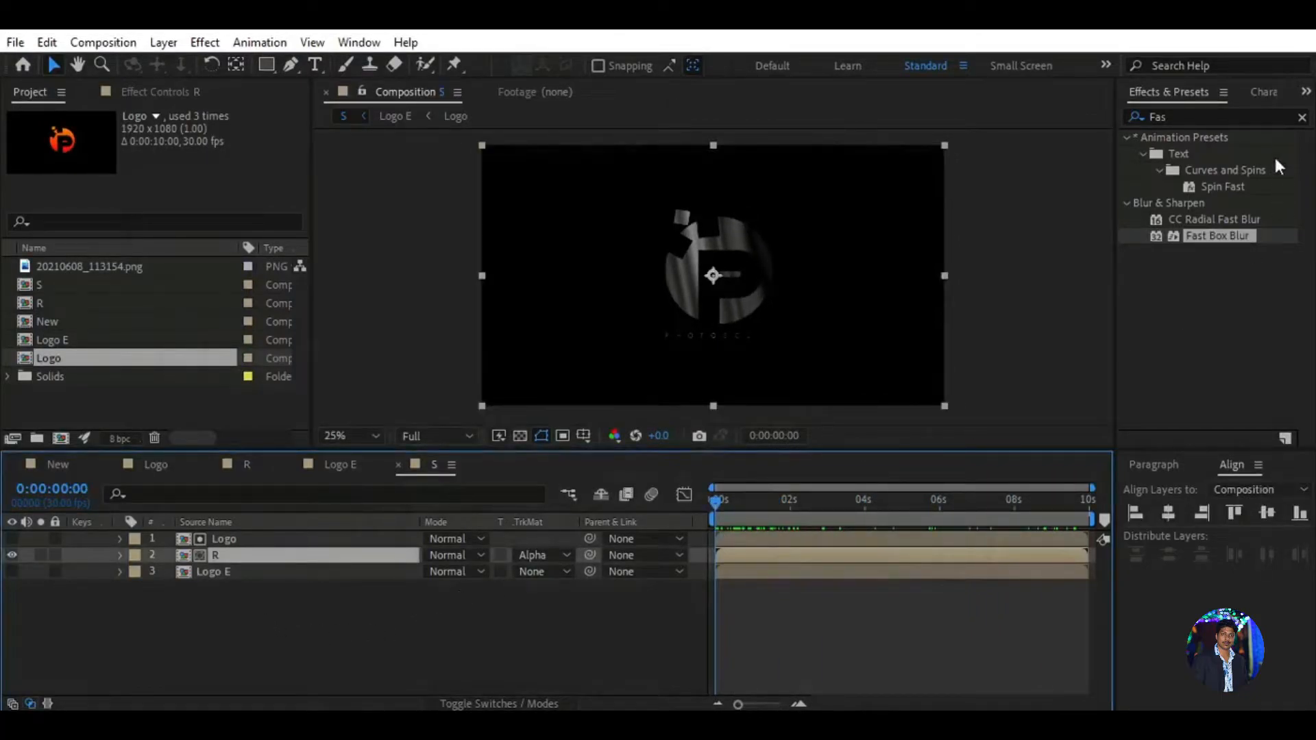
Step: Find the CC Glass effect and apply it to the R layer in composition S
left_click(1192, 115)
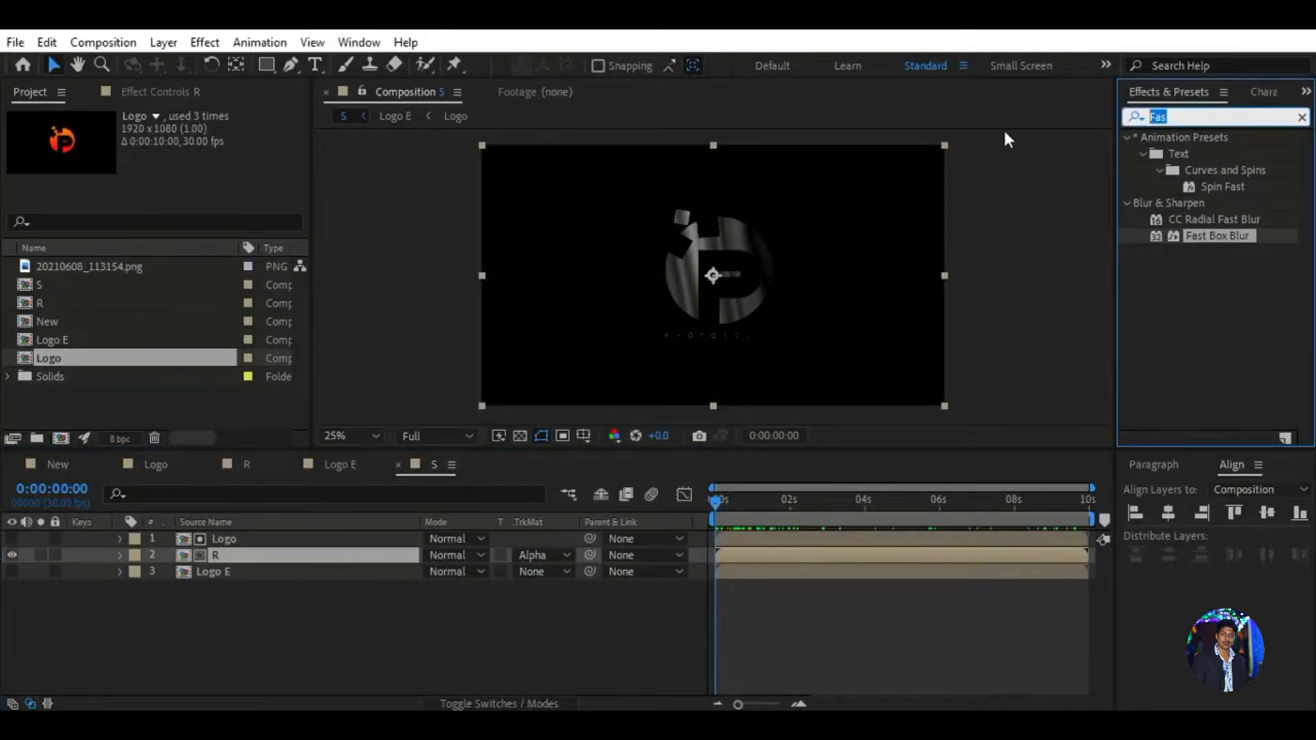
type("CC")
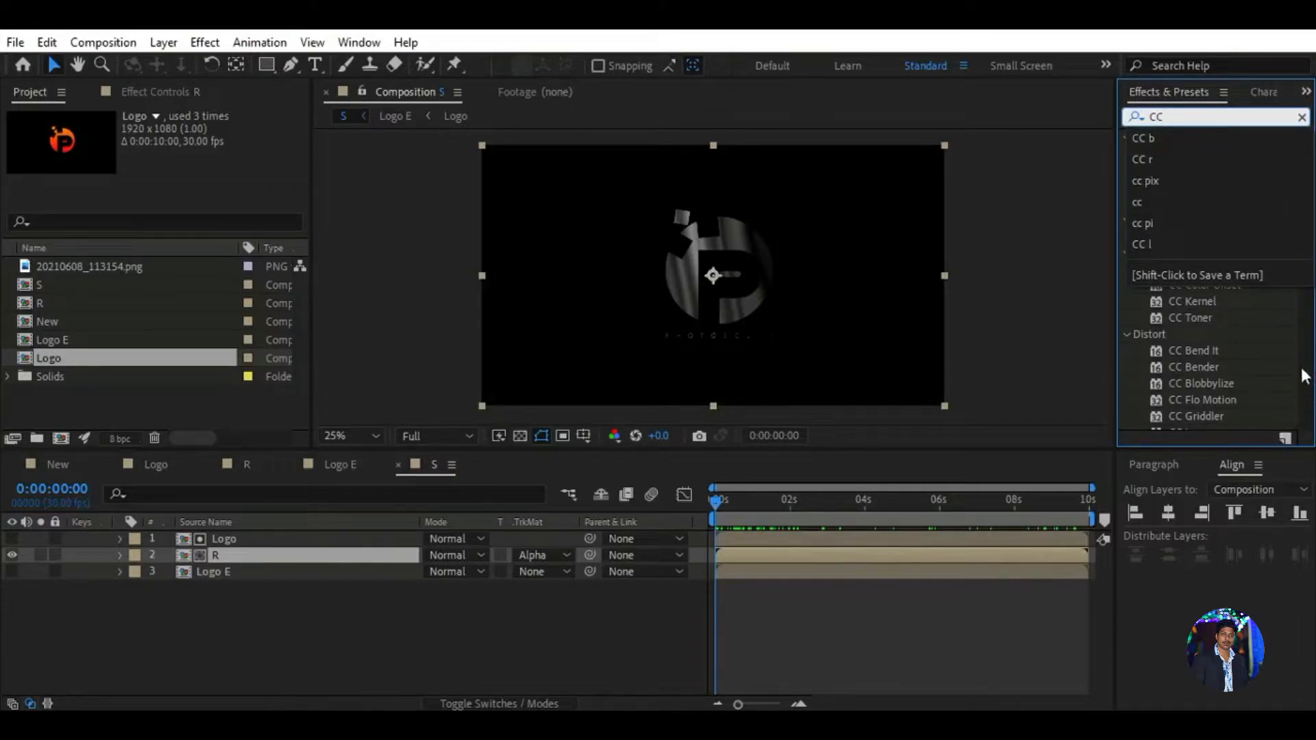
type(" g")
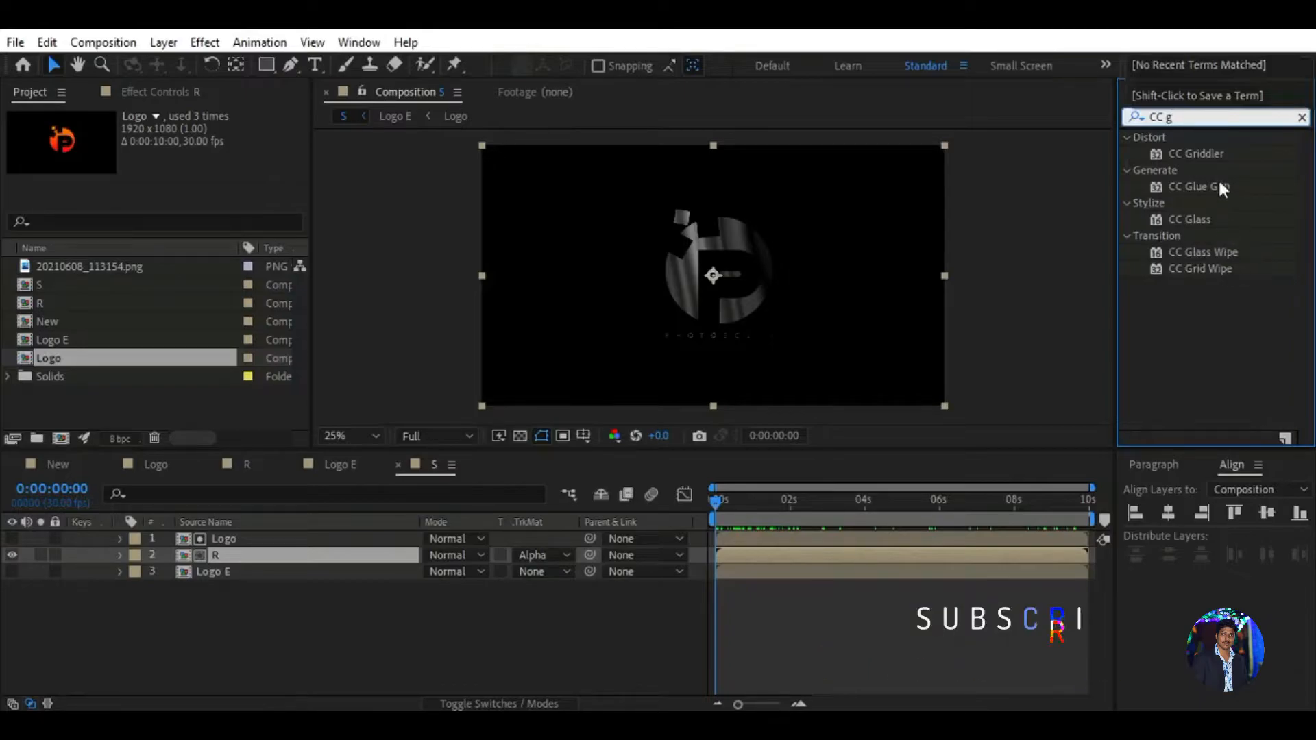
left_click(1222, 220)
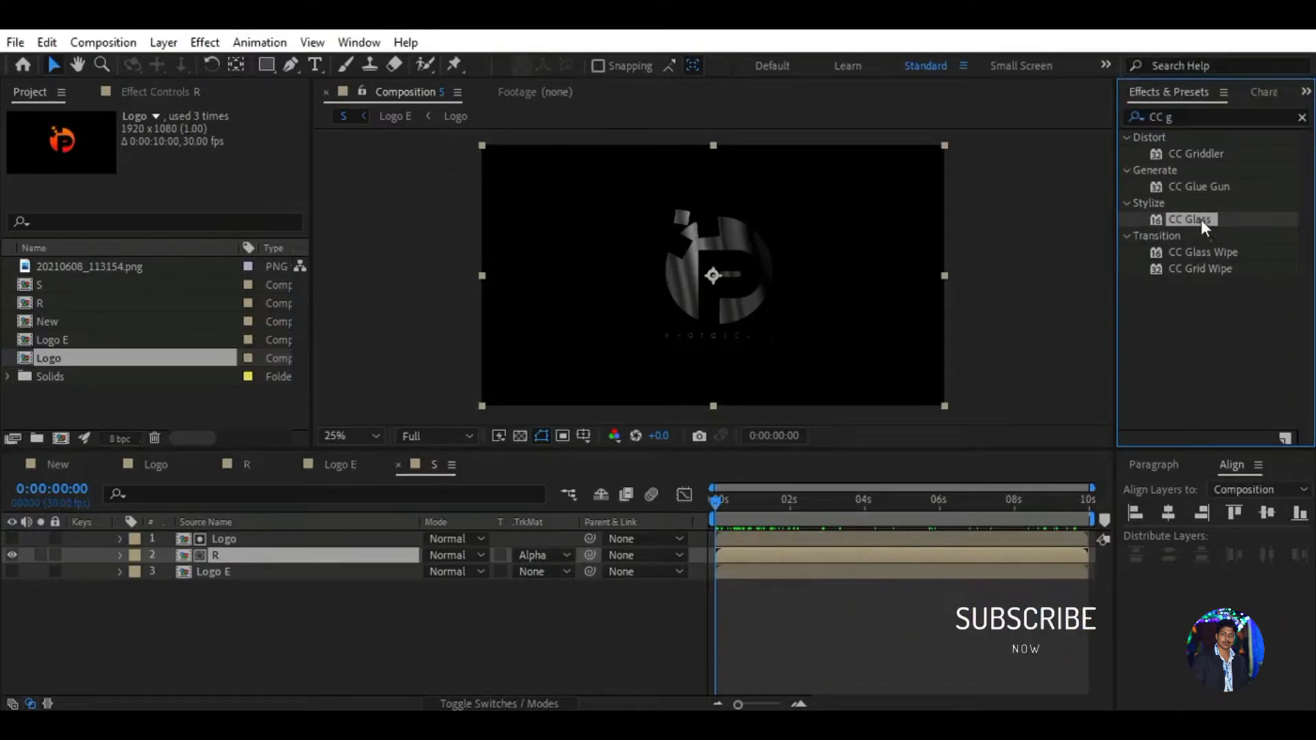
left_click_drag(1201, 220, 268, 558)
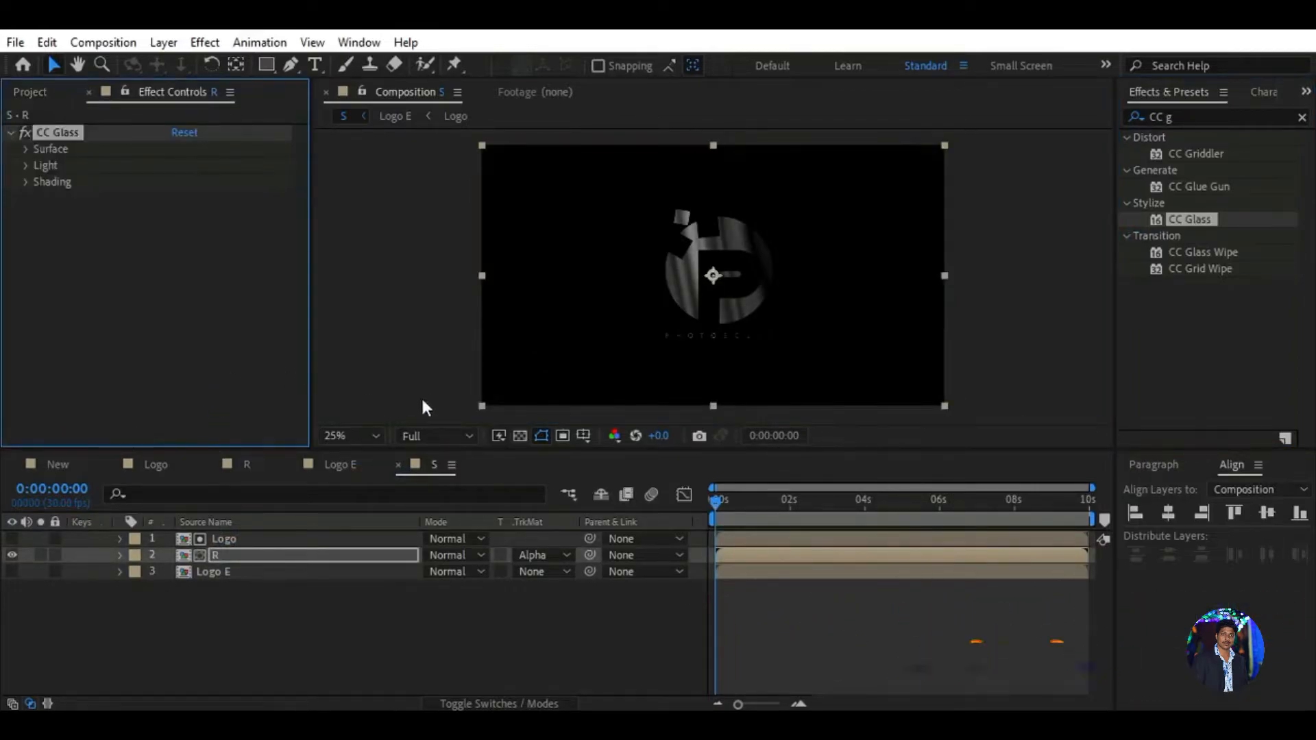
Step: Set the CC Glass surface bump map on the R layer to layer 3, Logo E
left_click(375, 435)
left_click(371, 291)
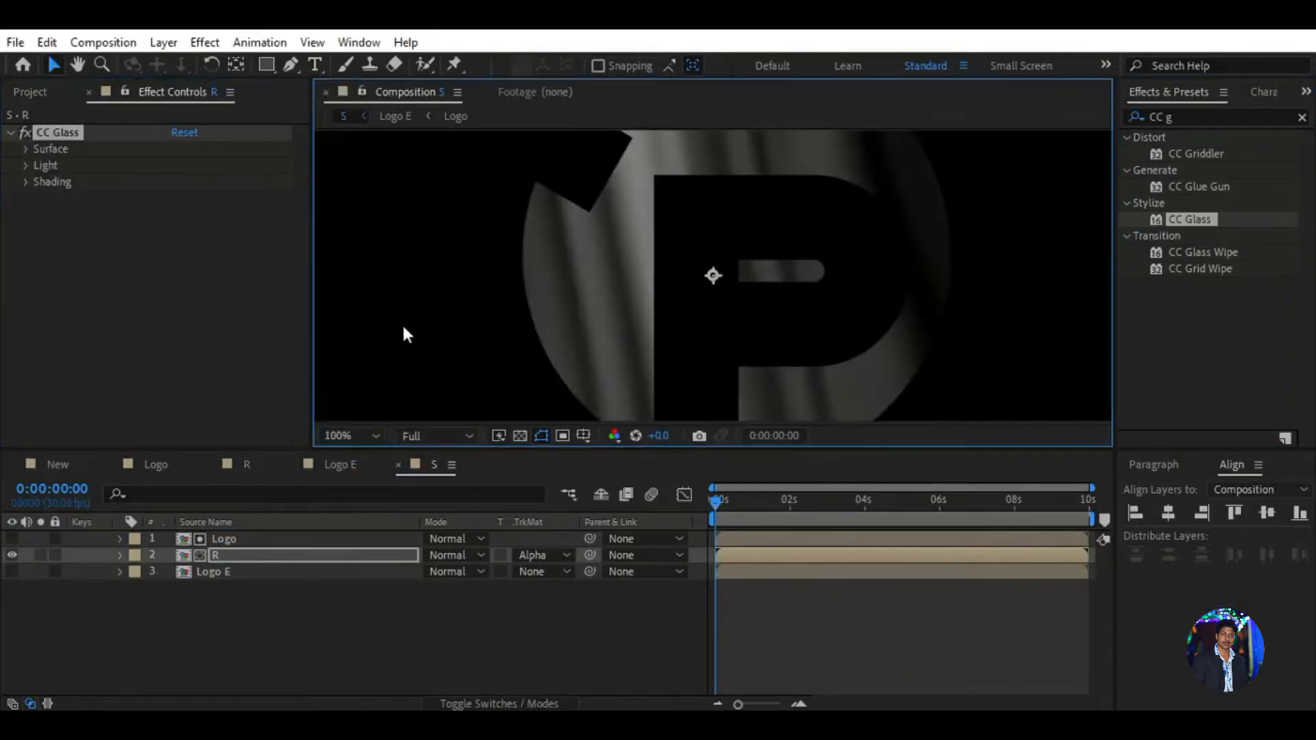
left_click(370, 434)
left_click(357, 264)
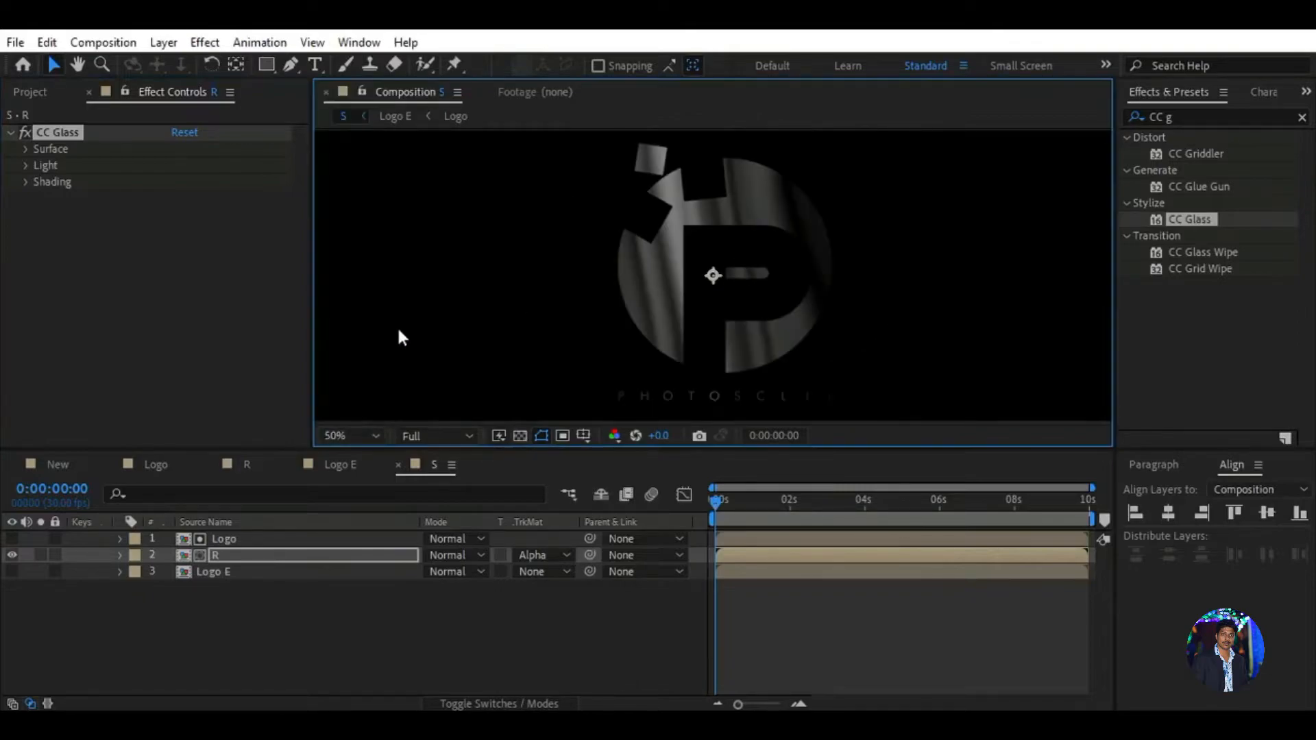
left_click(25, 149)
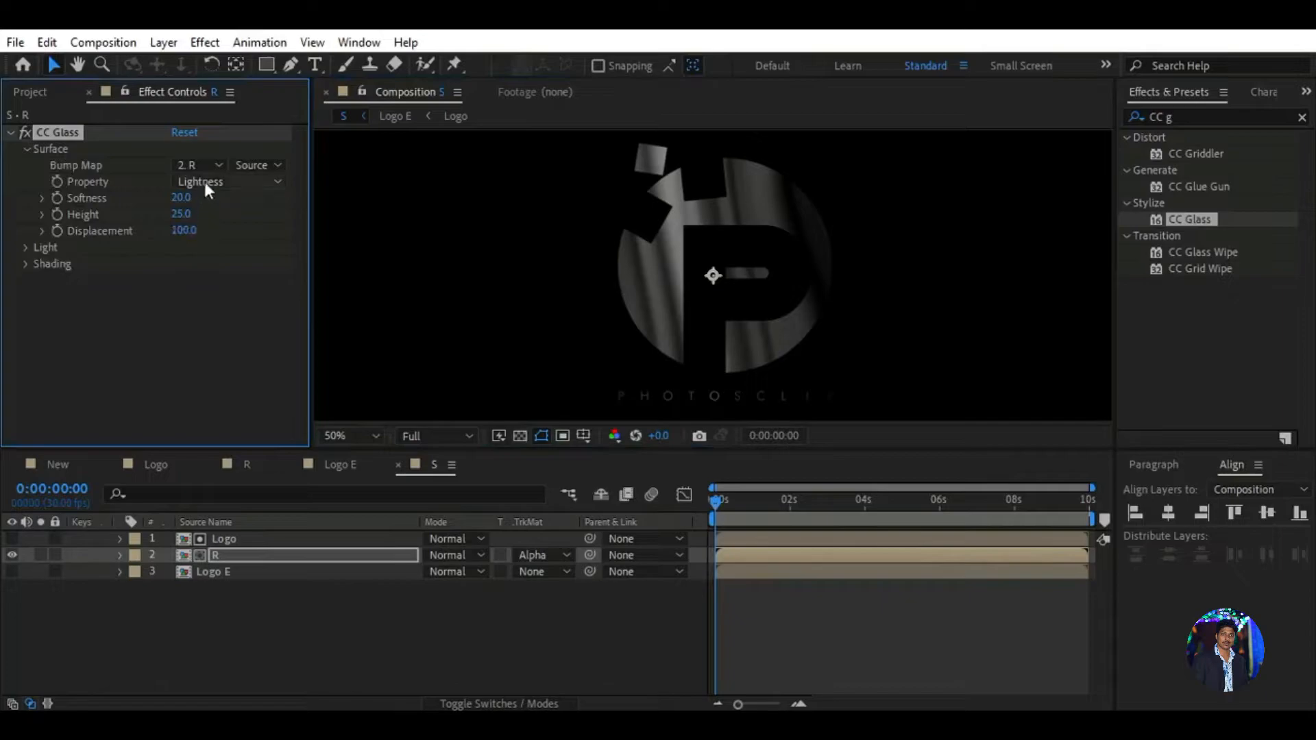
left_click(215, 164)
left_click(215, 258)
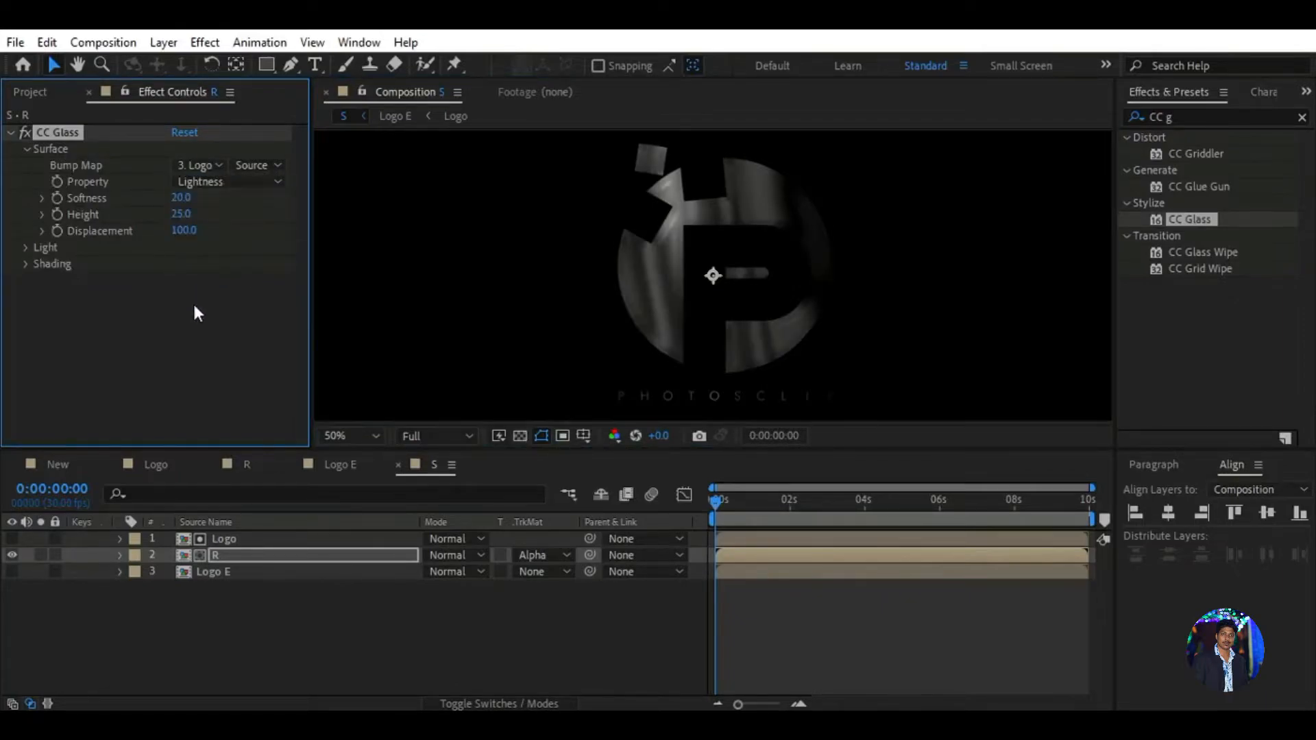
Step: Set the CC Glass surface softness to 5, displacement to -200 and height to 70
left_click(177, 199)
type("5")
key("Return")
left_click(183, 230)
type("-200")
key("Return")
left_click(177, 214)
type("70")
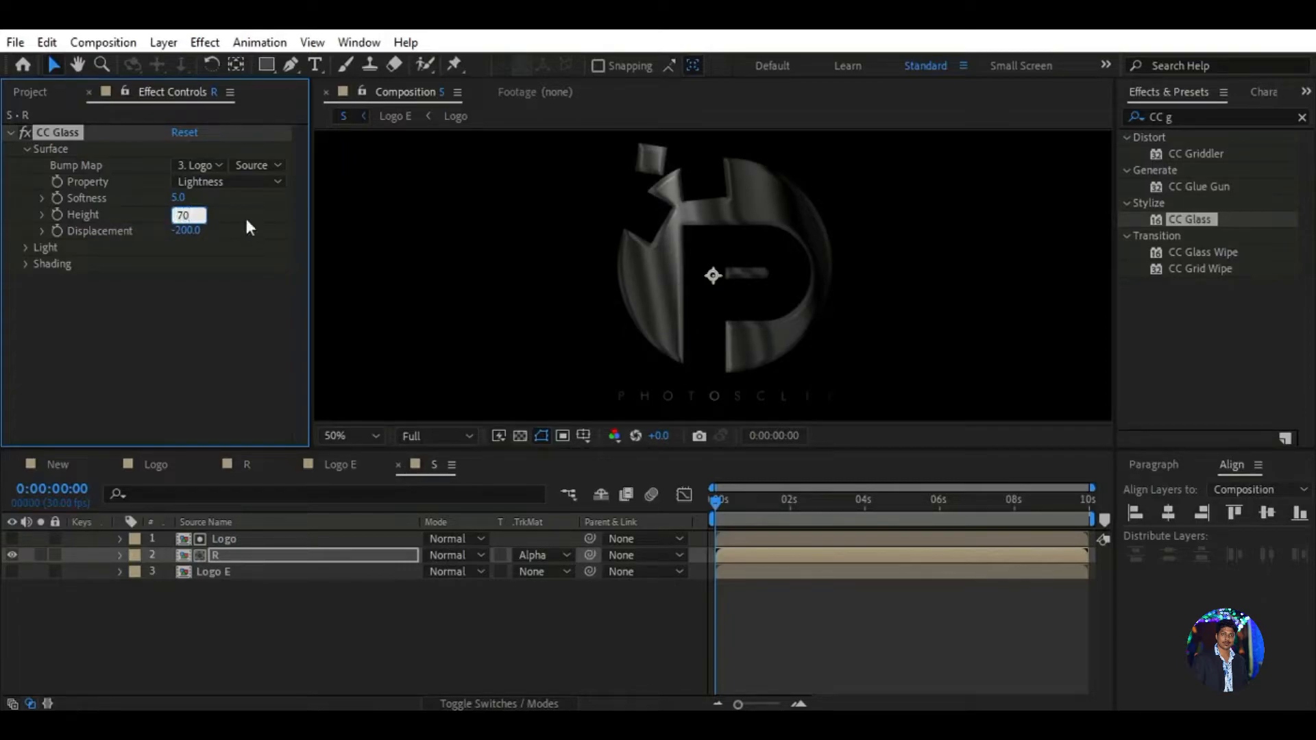
key("Return")
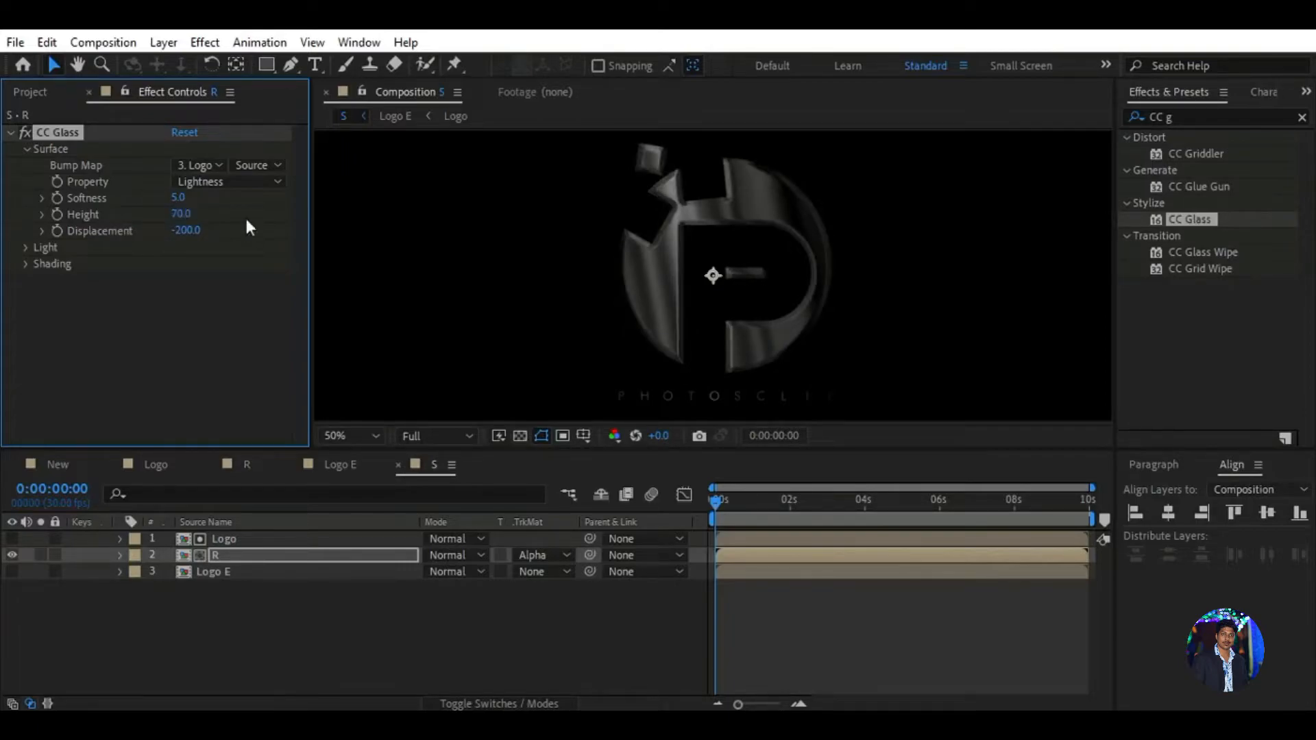
Step: Change the CC Glass light type to Point Light
left_click(26, 247)
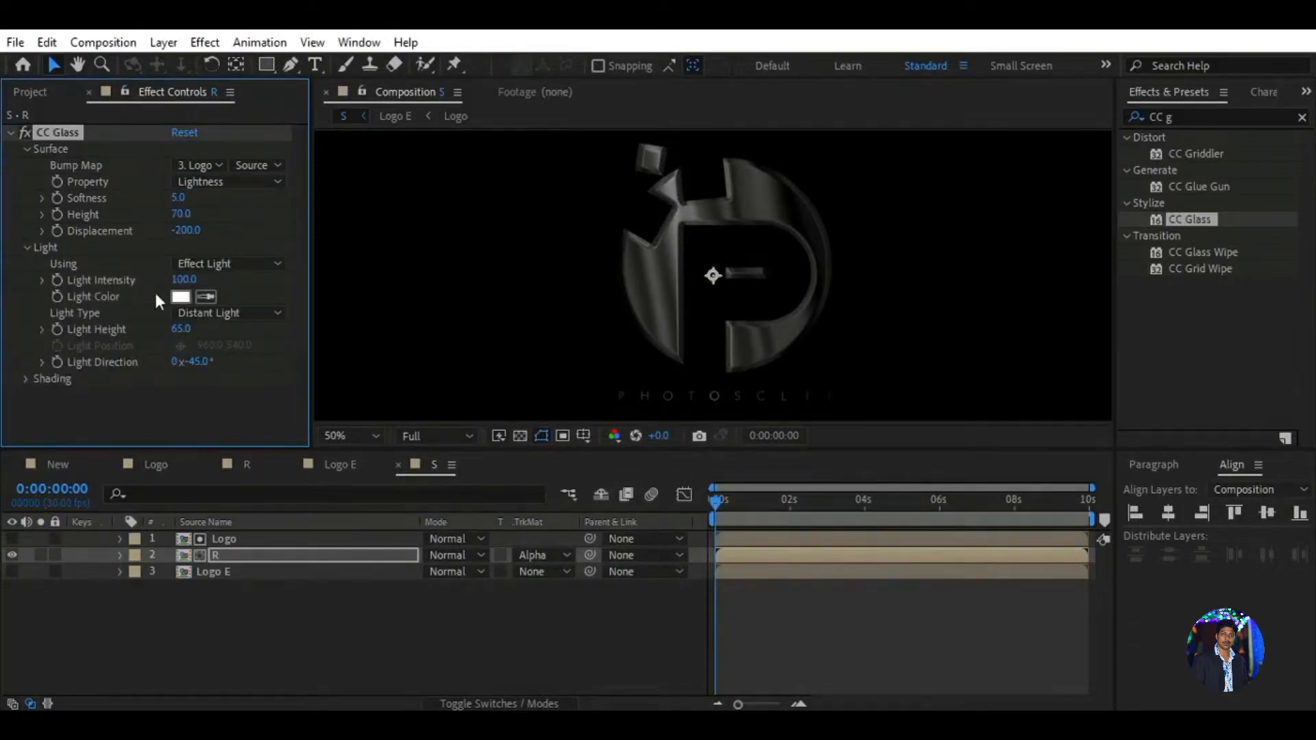
left_click(218, 313)
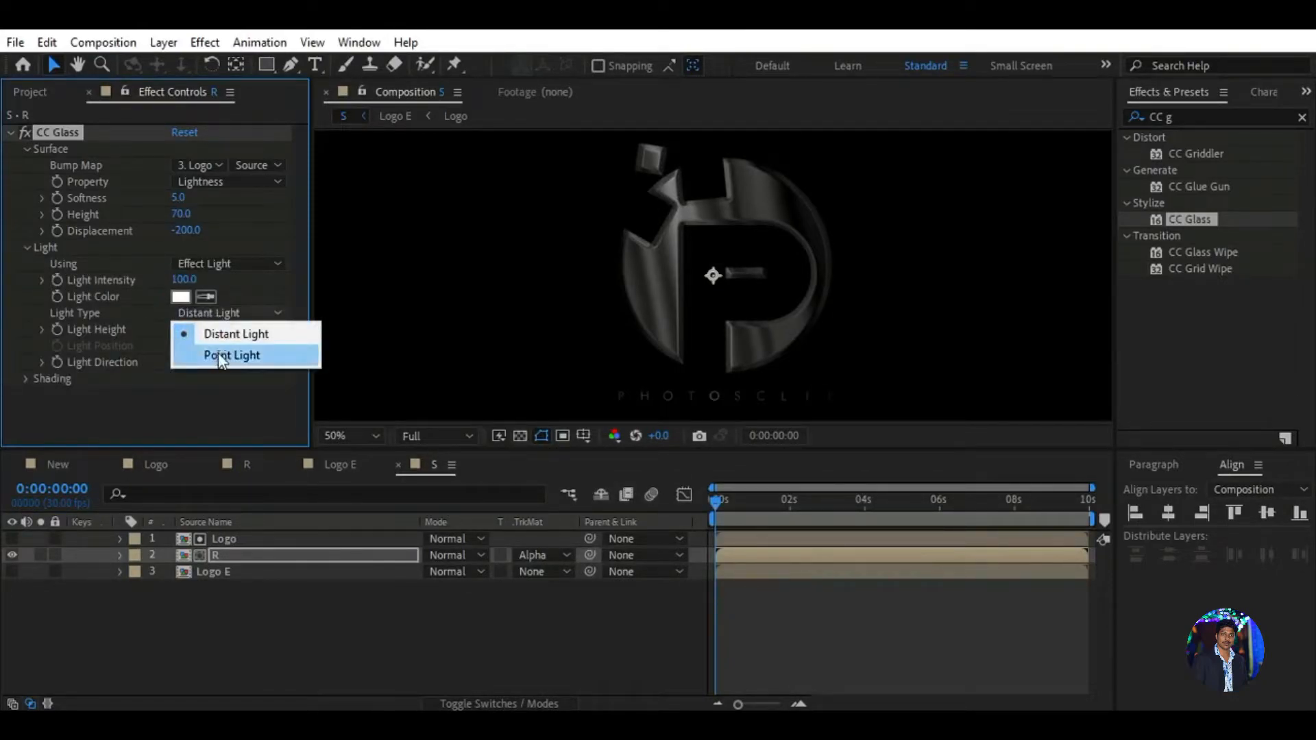
left_click(218, 354)
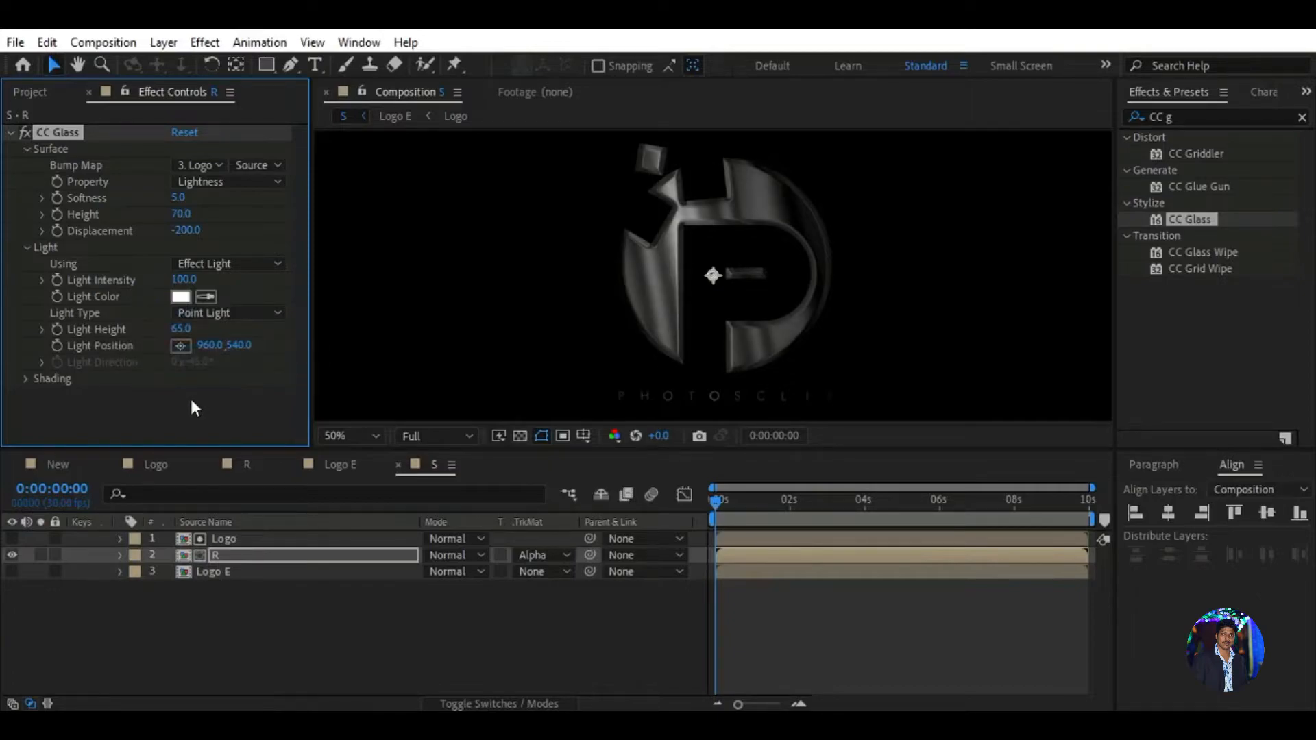
Step: Find the CC Blobbylize effect and add it to the R layer after CC Glass
left_click(1185, 117)
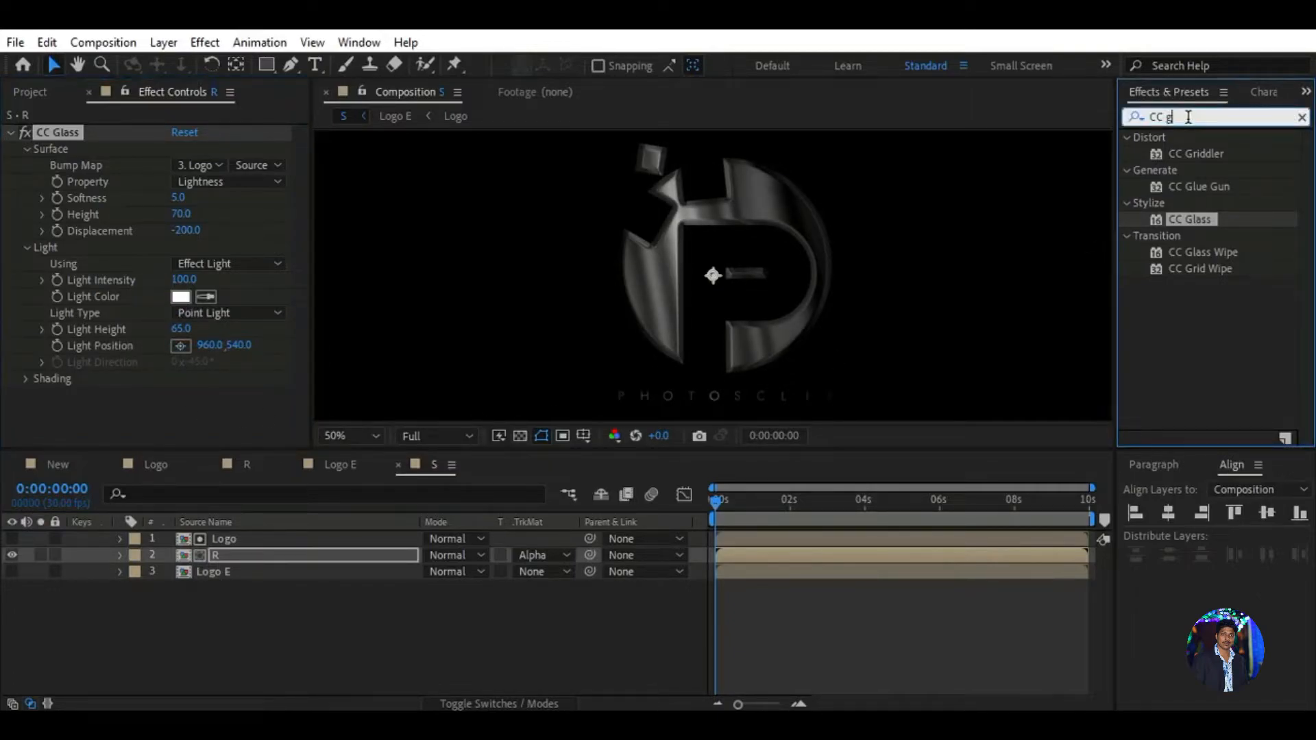
key("BackSpace")
type("b")
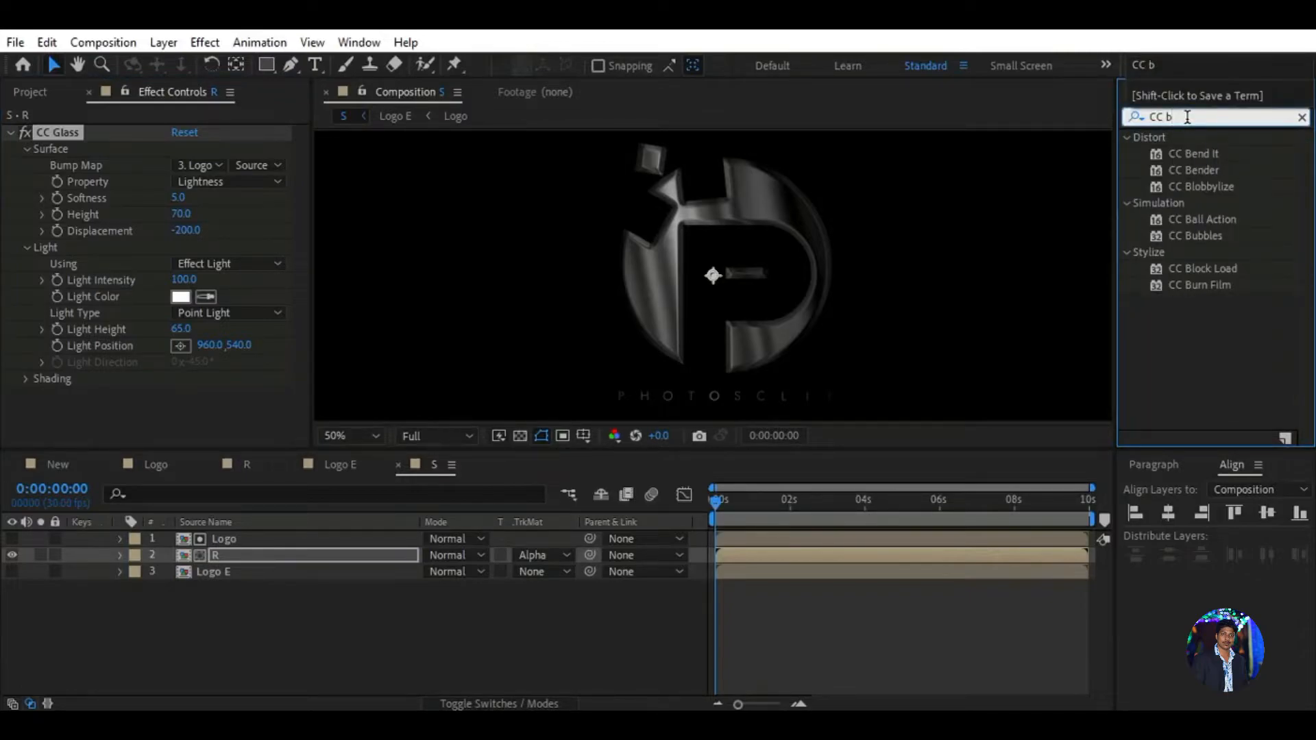
left_click(1234, 192)
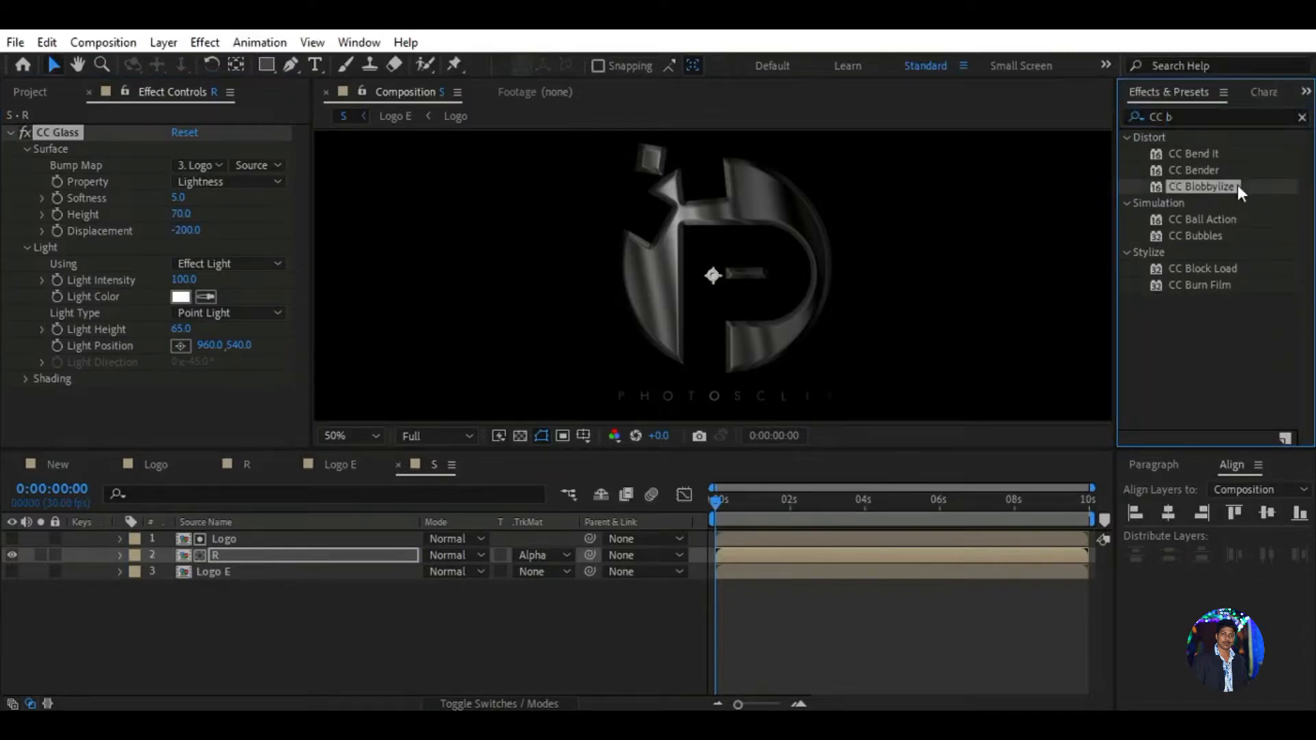
double_click(1235, 185)
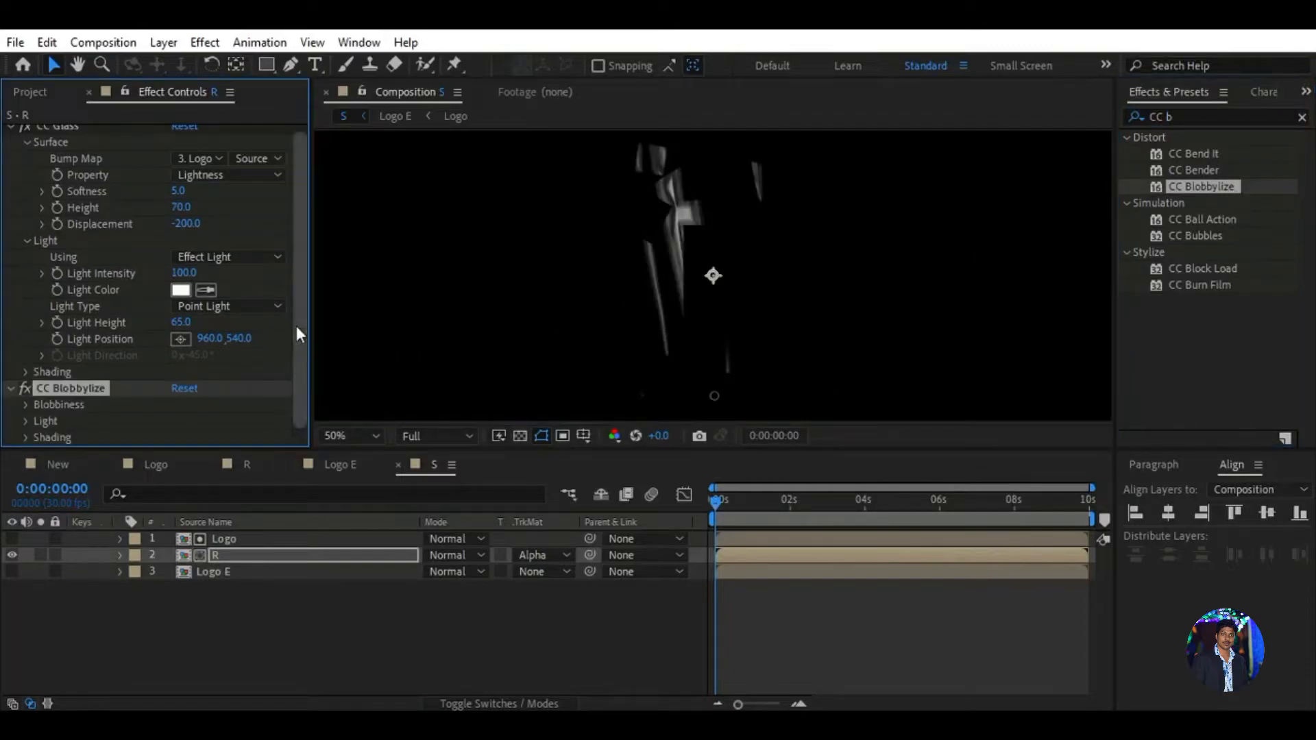
Step: Set the CC Blobbylize blob layer to layer 3, Logo E
left_click(26, 404)
scroll(144, 377, "down", 1)
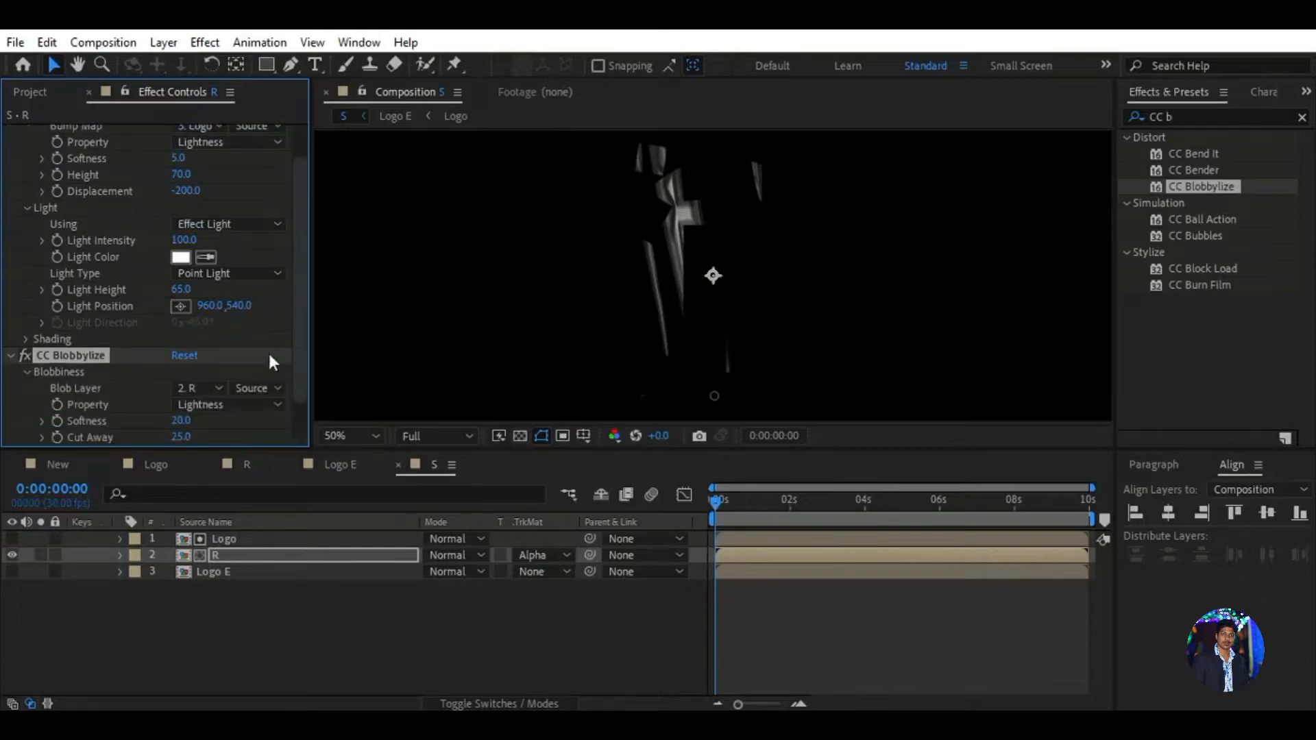
left_click_drag(297, 316, 298, 370)
left_click(198, 356)
left_click(213, 446)
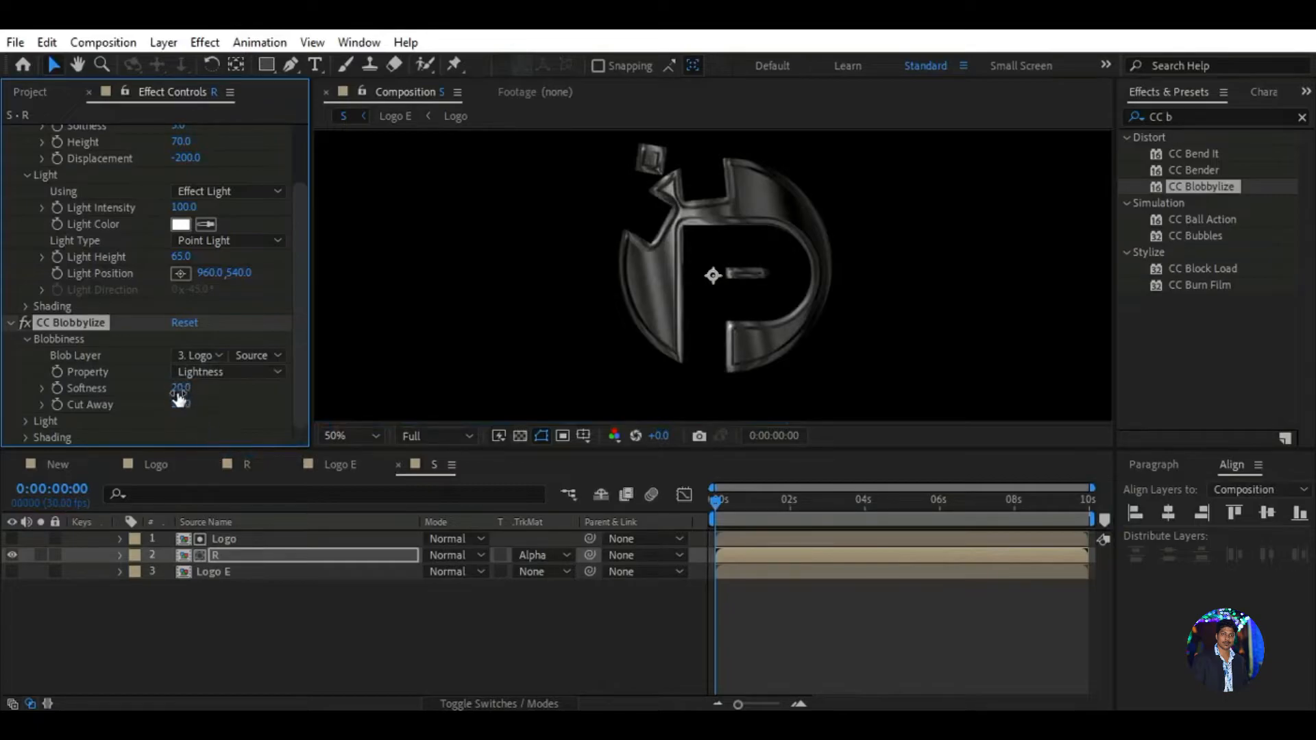
Step: Set the CC Blobbylize softness to 2.5 and cut away to 0, and deselect the R layer
left_click(180, 388)
type("2.5")
key("Return")
left_click(180, 405)
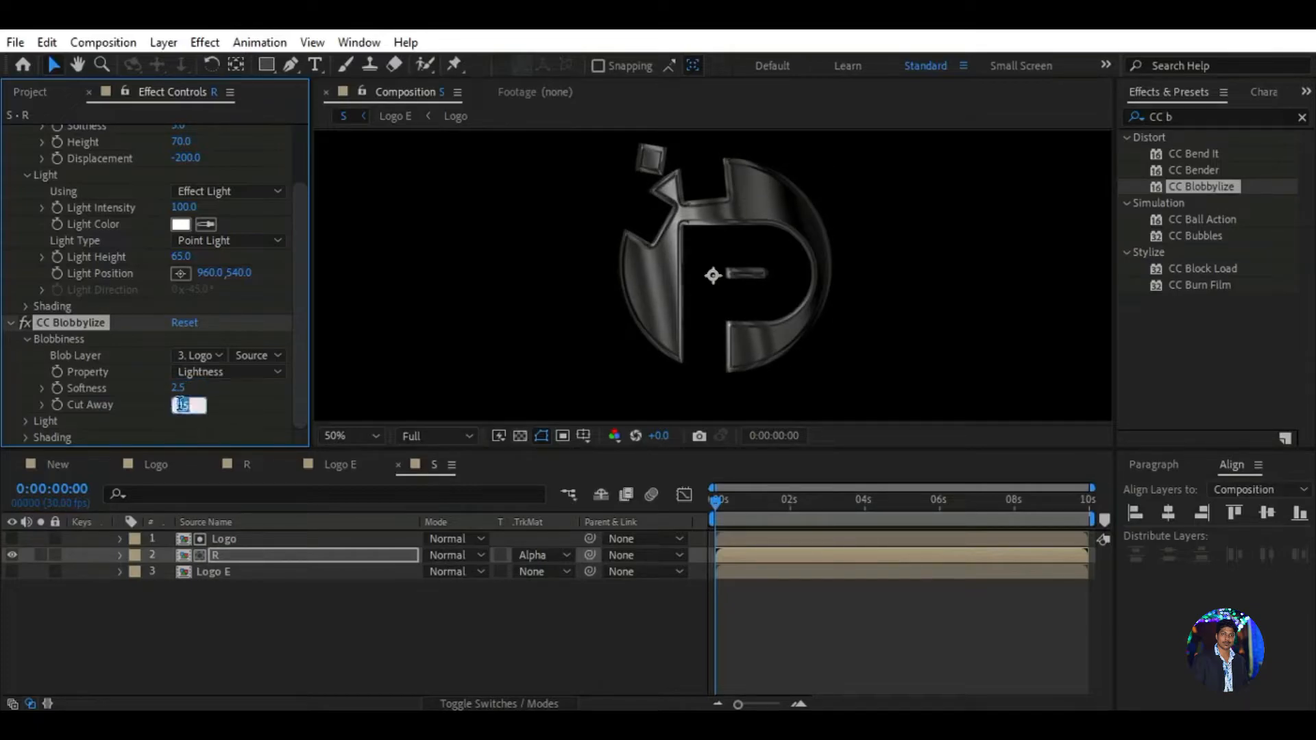
type("0")
key("Return")
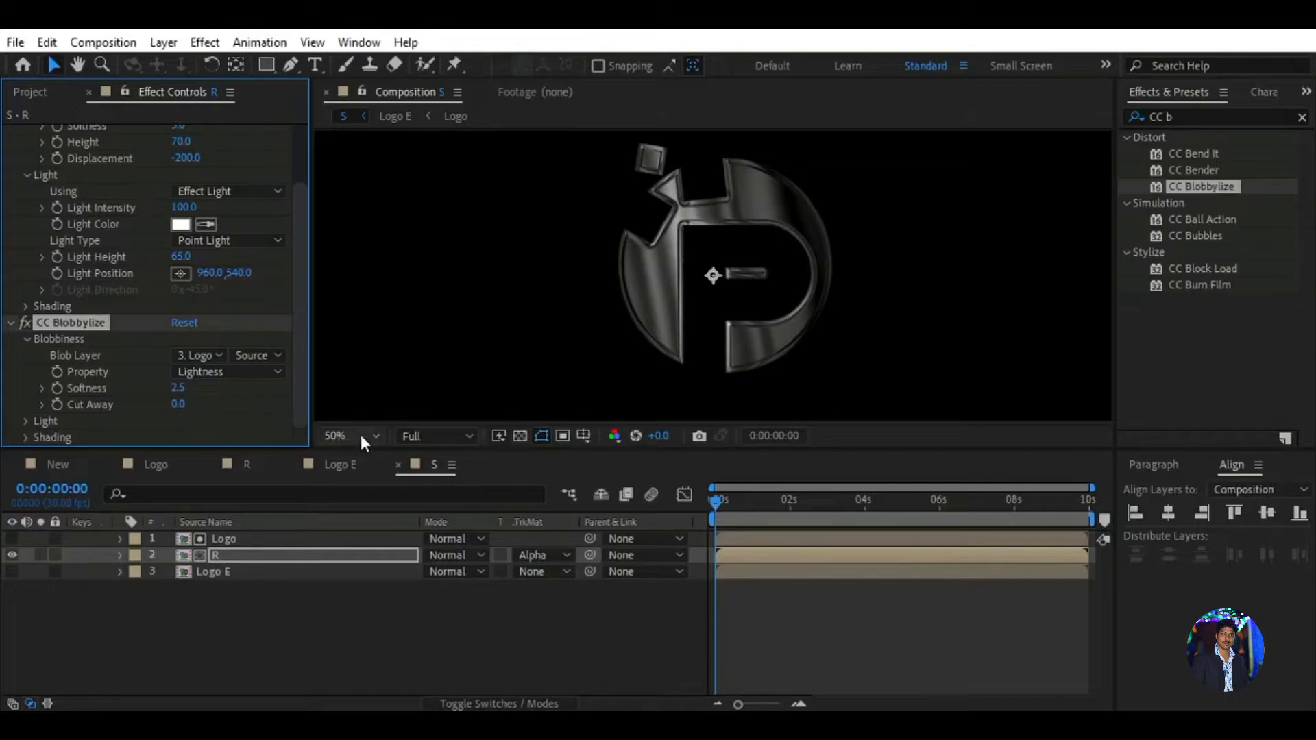
left_click(482, 637)
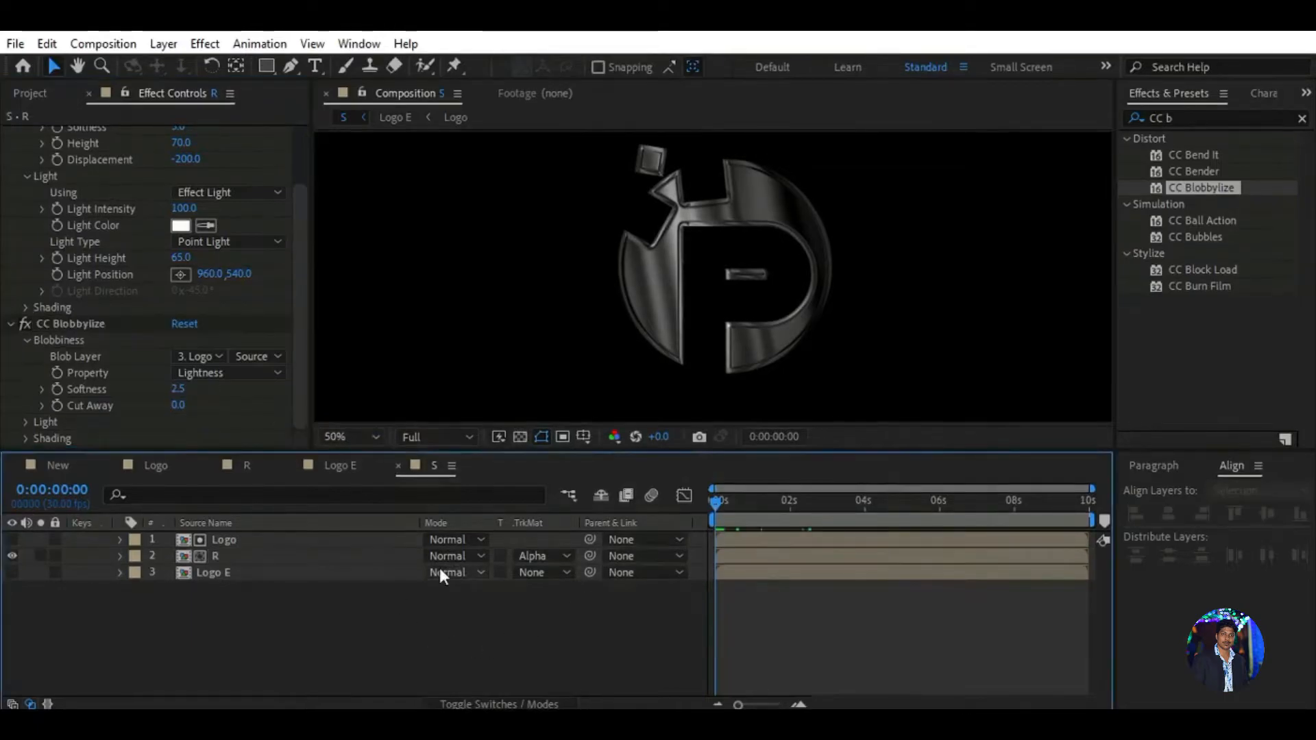
Step: Open the New composition and add composition S to it as a layer
left_click(376, 437)
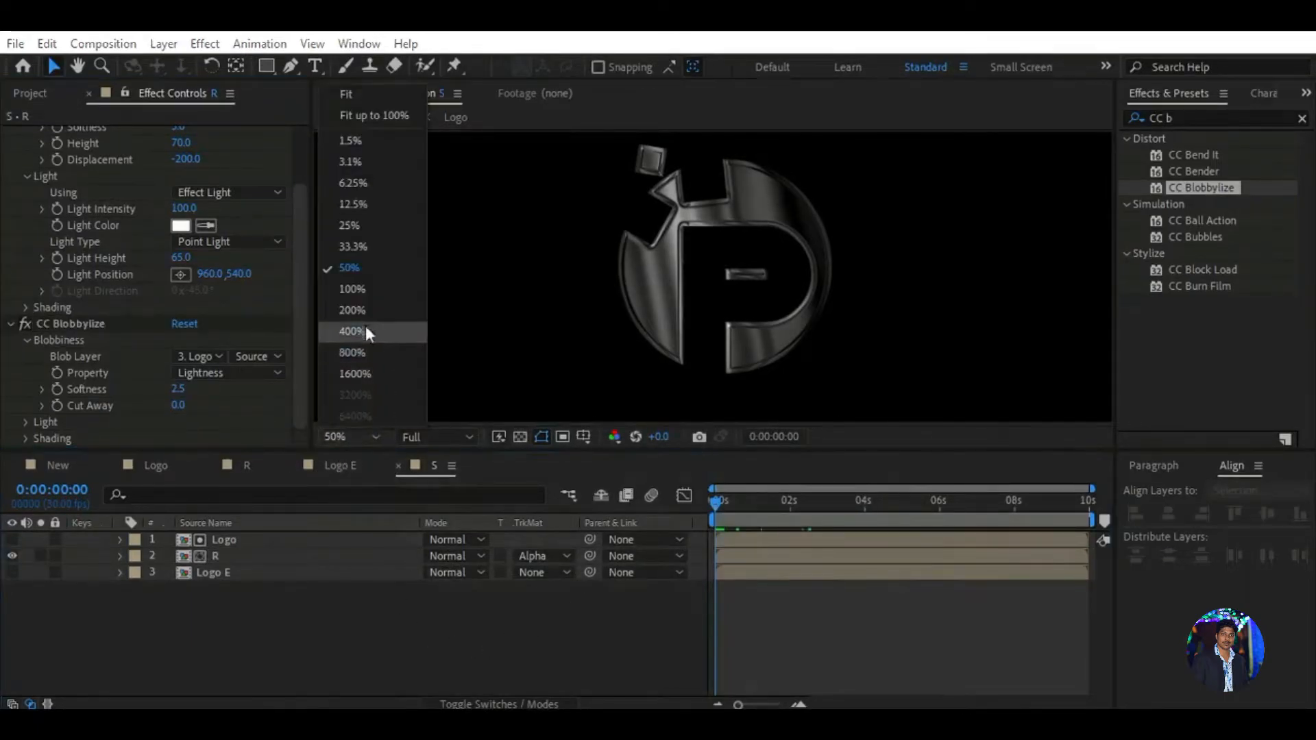
left_click(365, 236)
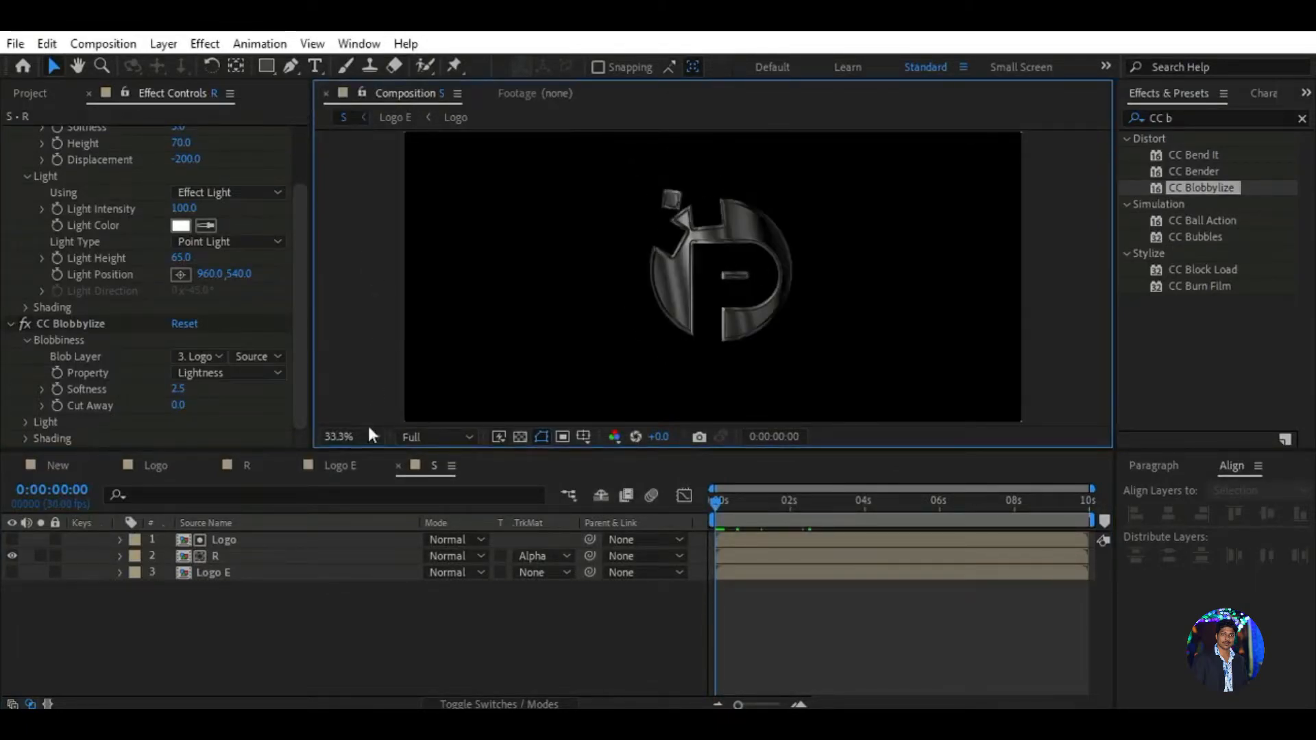
left_click(368, 435)
left_click(349, 225)
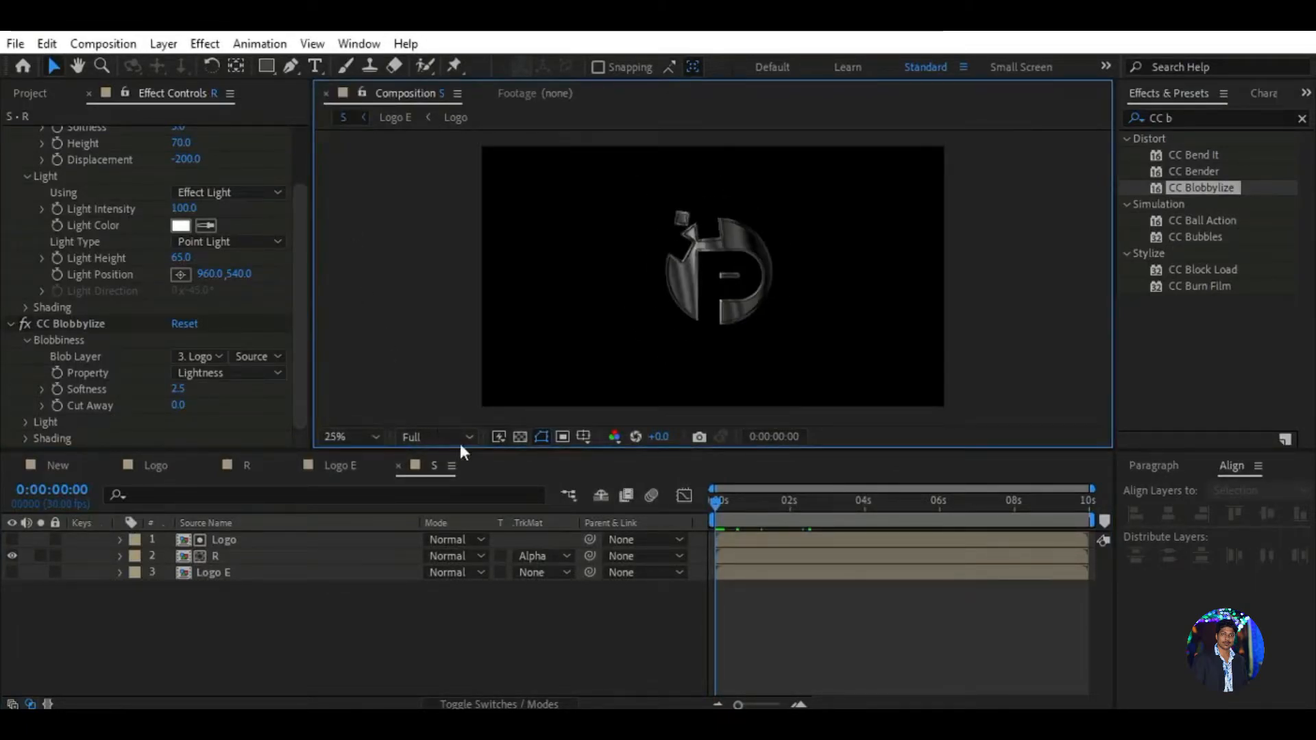
left_click(569, 642)
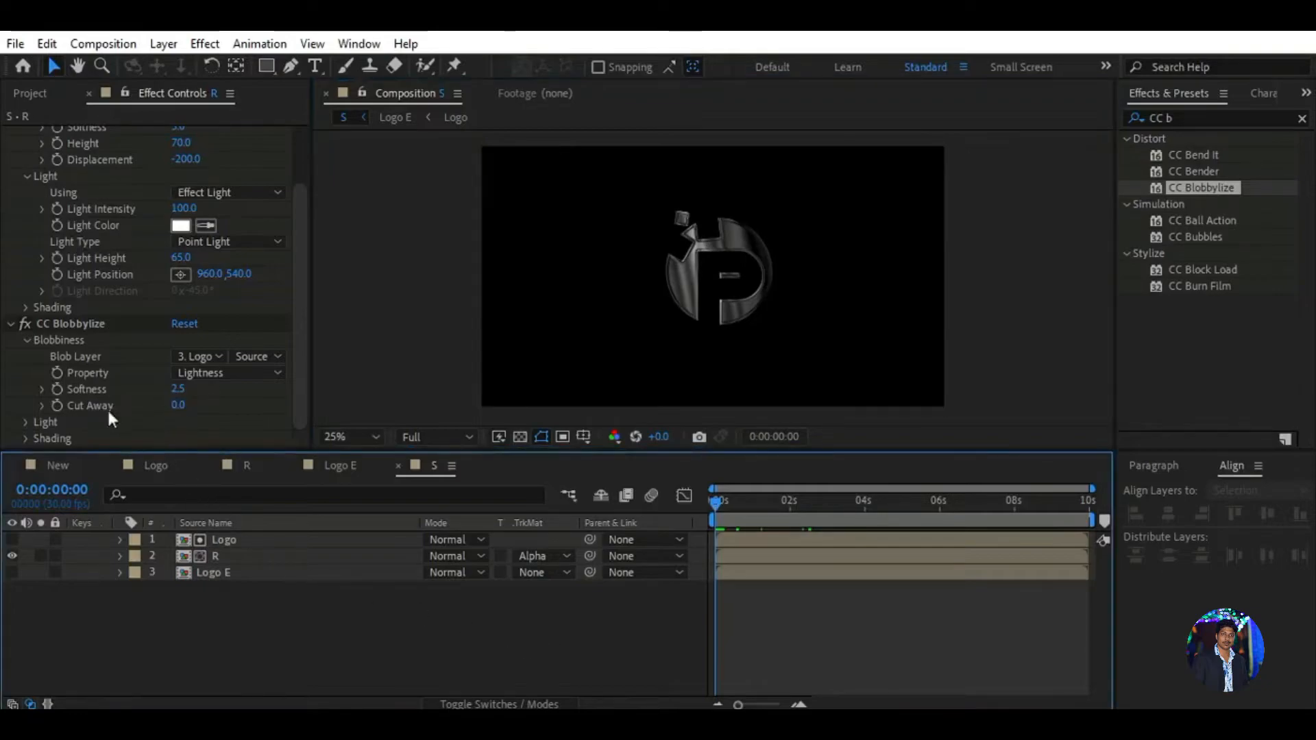
left_click(60, 466)
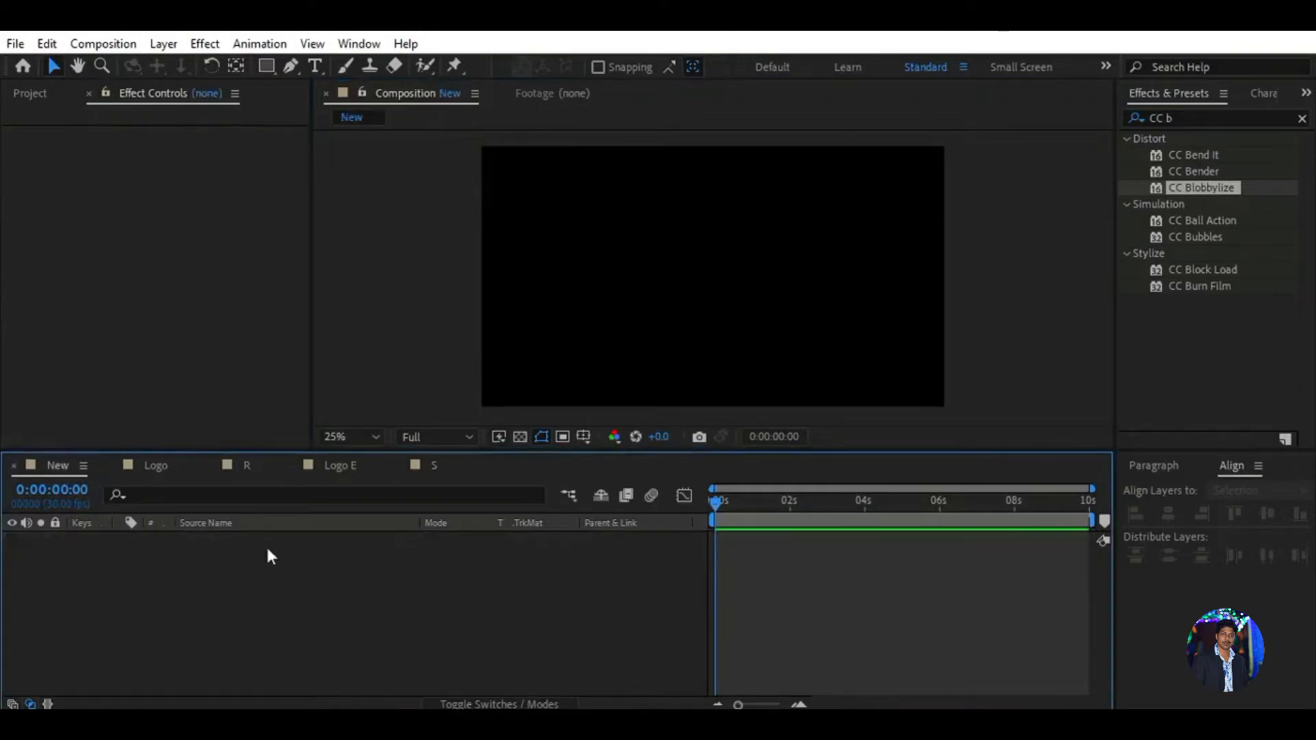
left_click(34, 94)
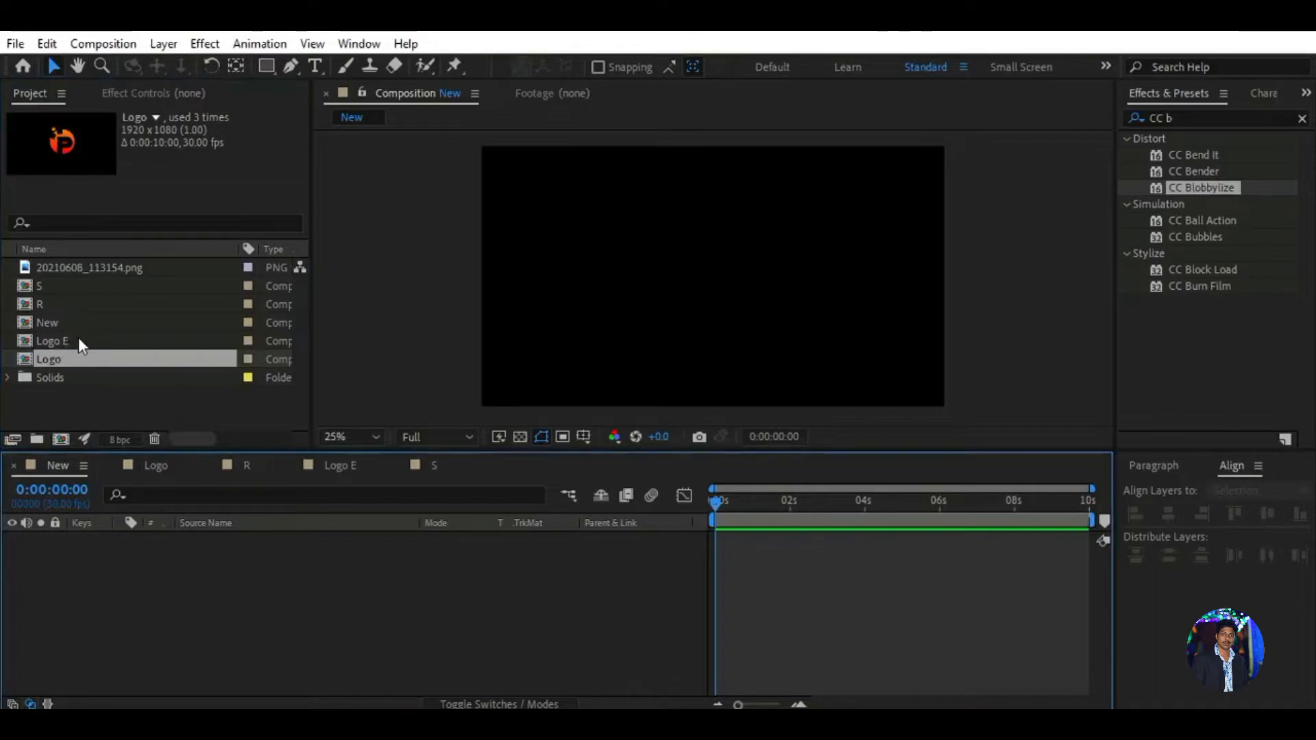
left_click(64, 287)
left_click_drag(67, 290, 92, 543)
left_click(461, 603)
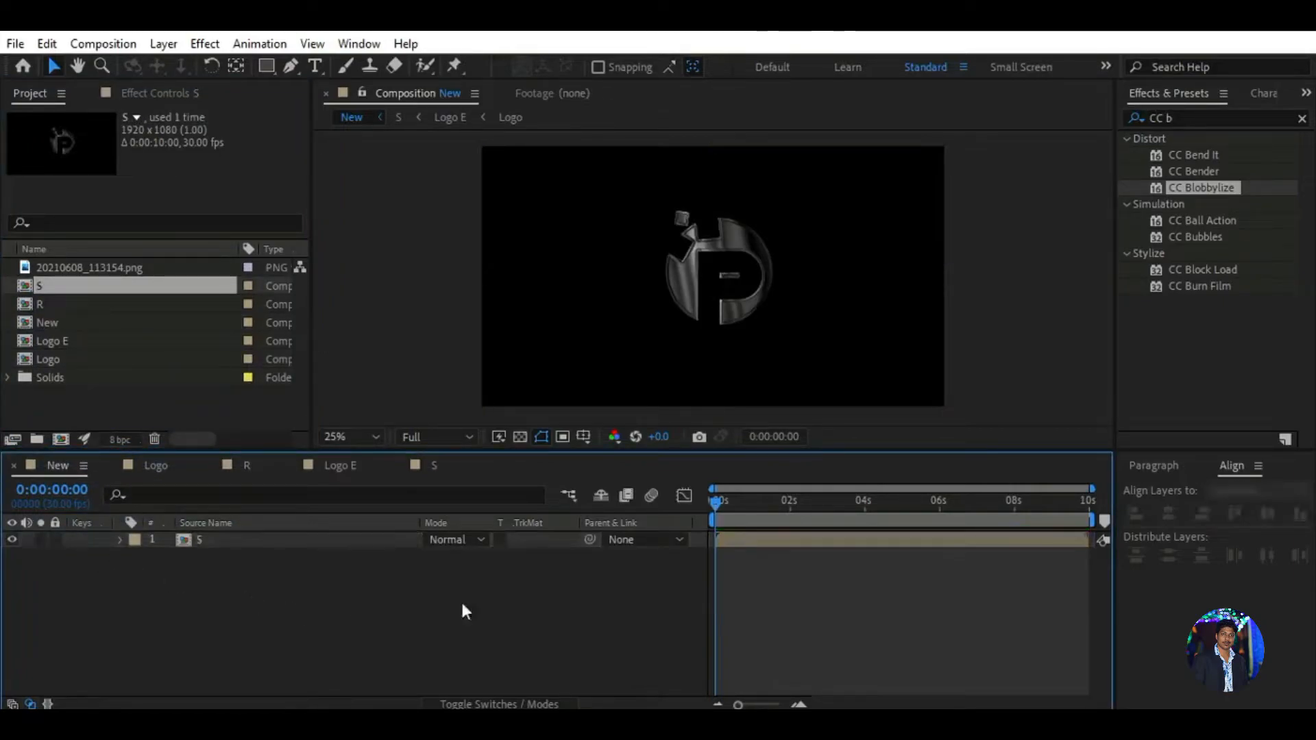
Step: Add a scale keyframe of 90% to the S layer at 0 seconds
left_click(233, 541)
key("s")
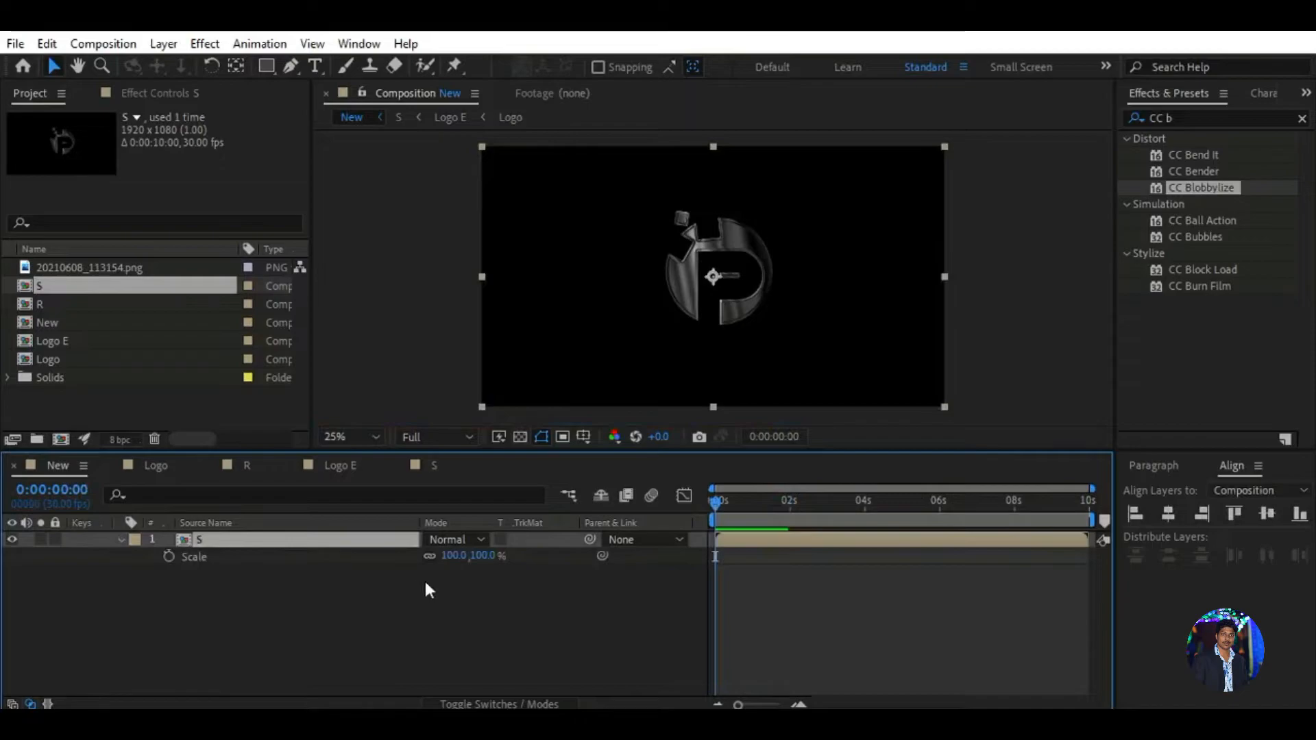
left_click(168, 556)
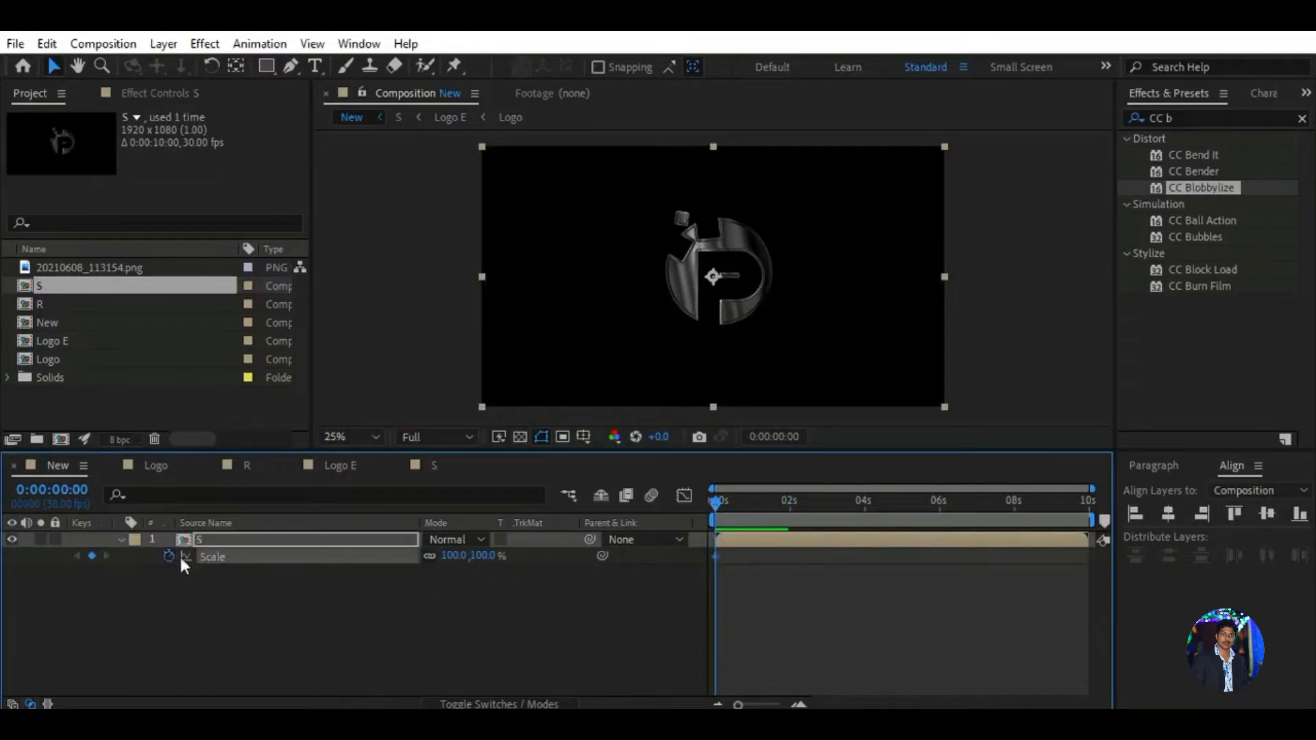
left_click(485, 556)
type("90")
key("Return")
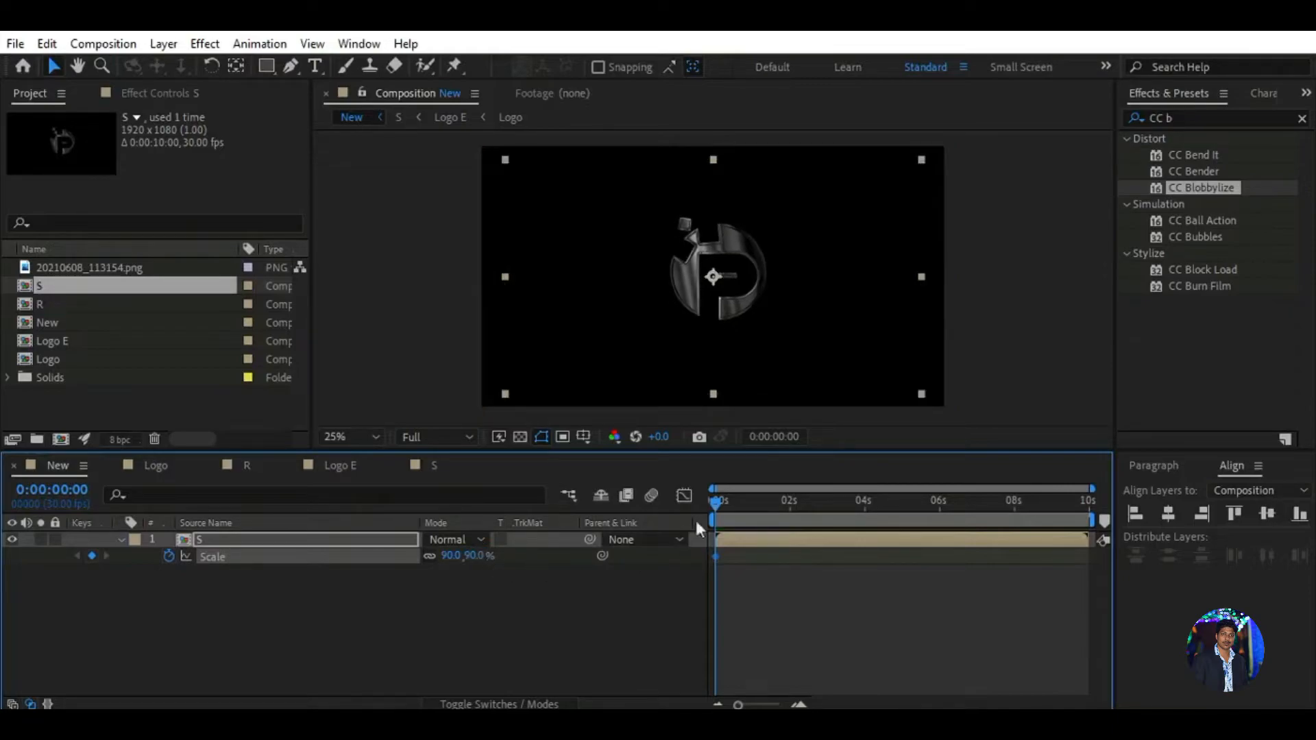
Step: Add a second scale keyframe of 100% to the S layer at 6 seconds
left_click_drag(716, 503, 939, 500)
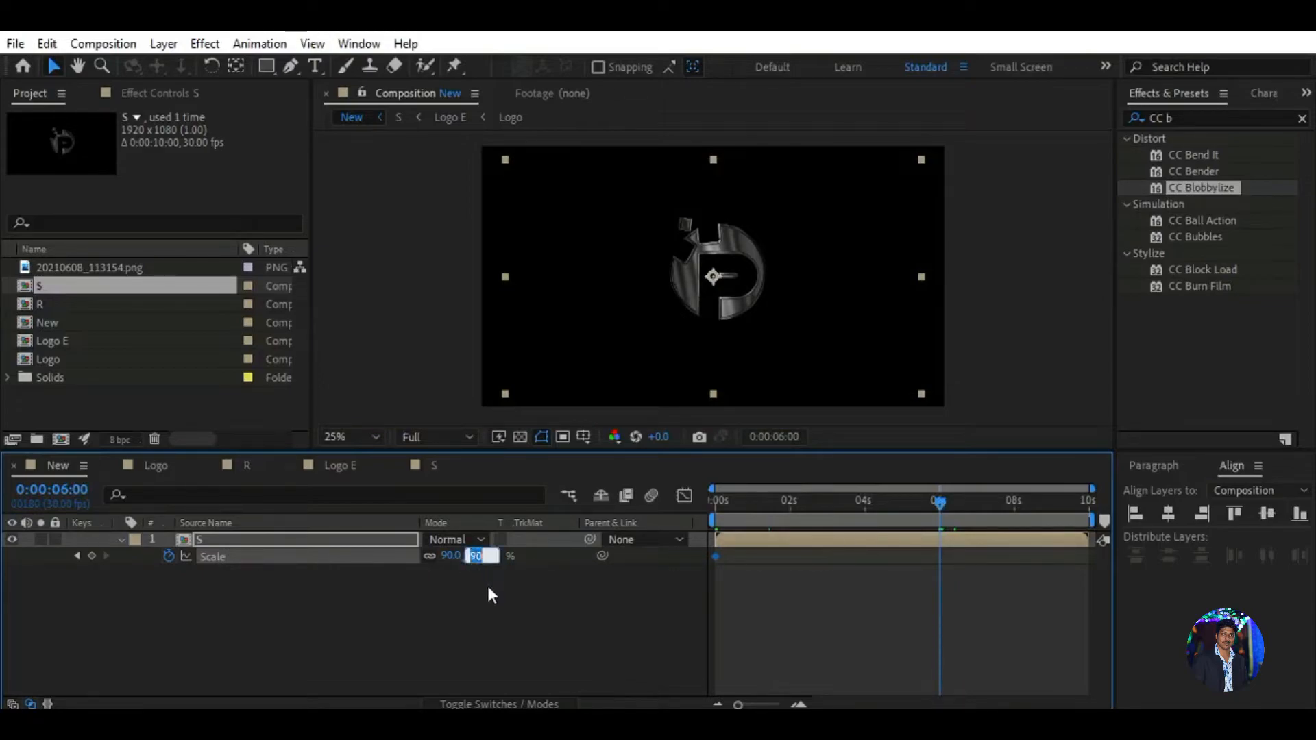
type("100")
key("Return")
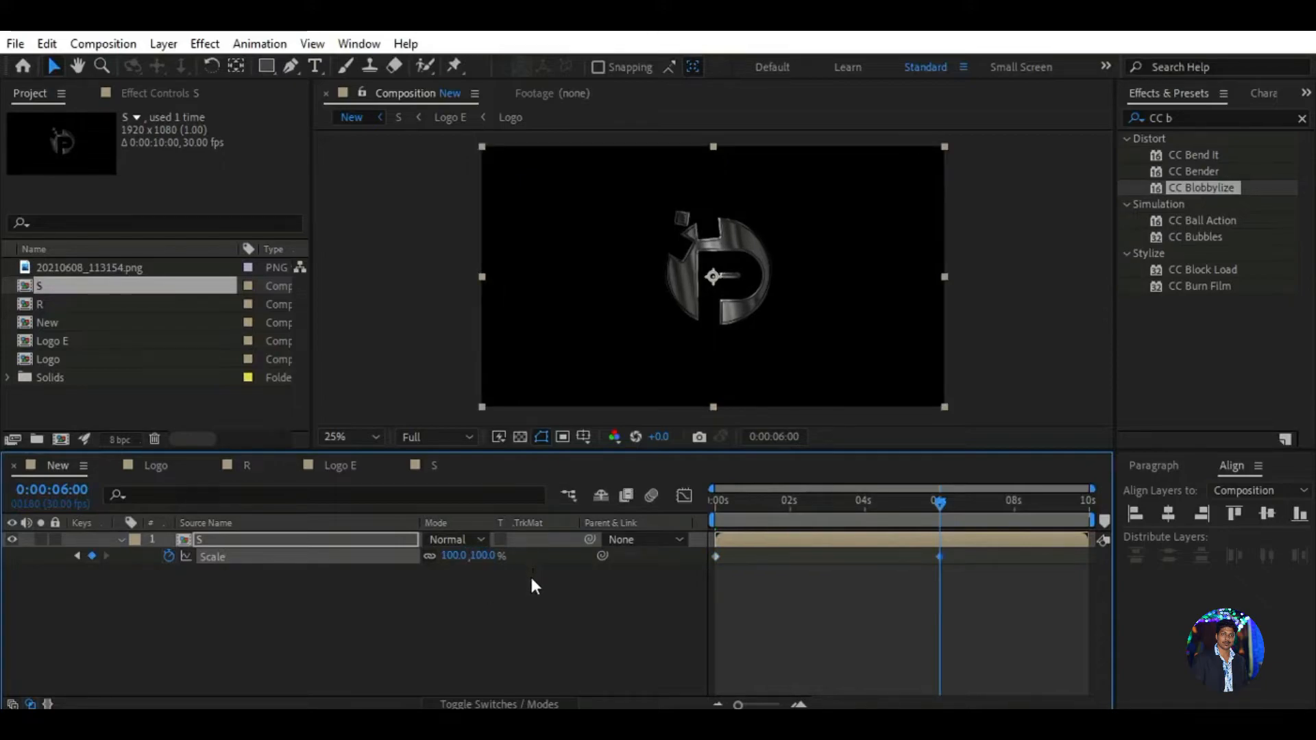
Step: Return to 0 seconds and apply the Curves effect to the S layer
left_click(724, 587)
left_click_drag(943, 503, 658, 518)
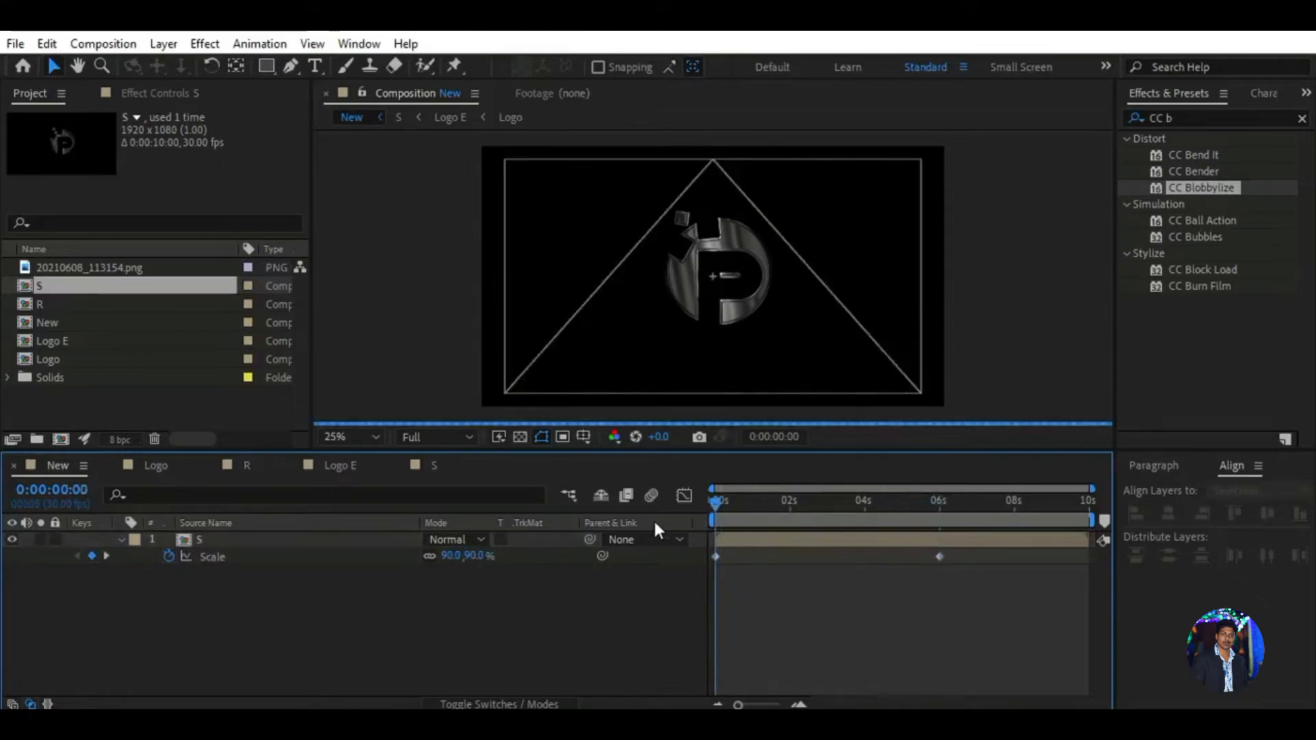
left_click(247, 533)
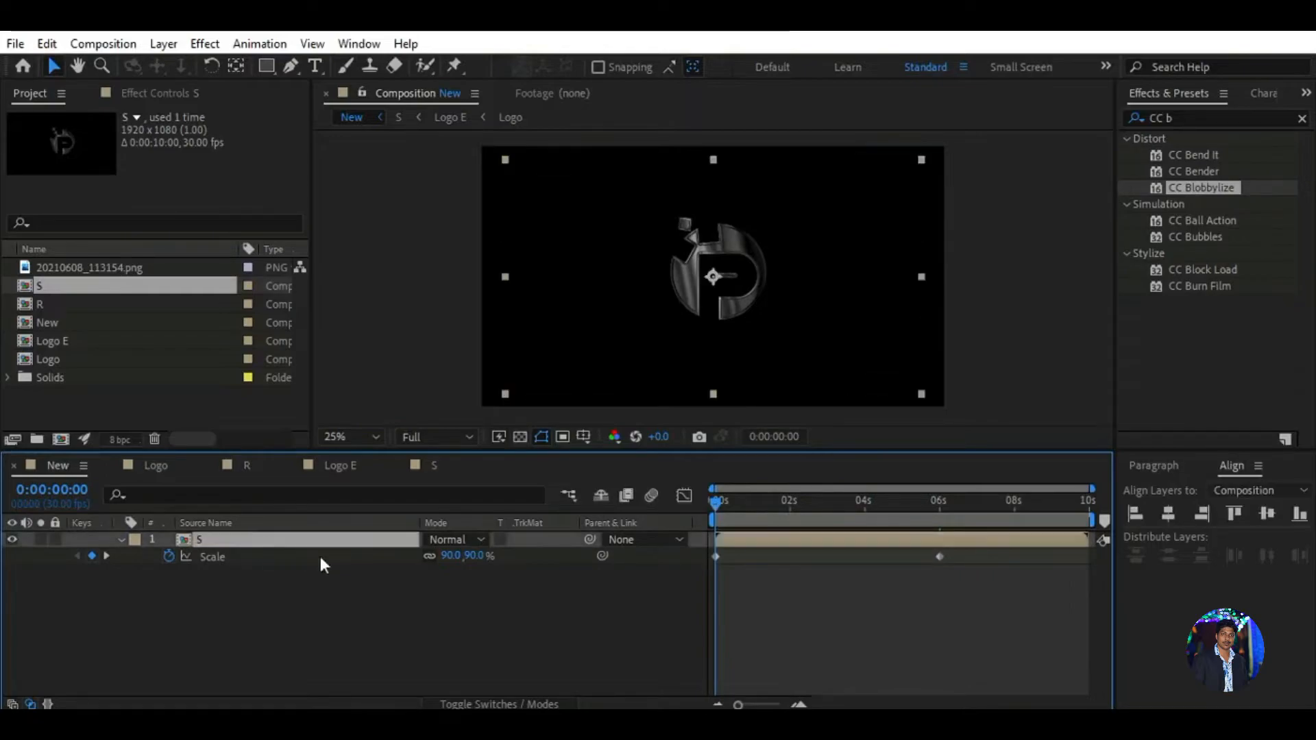
left_click(1196, 125)
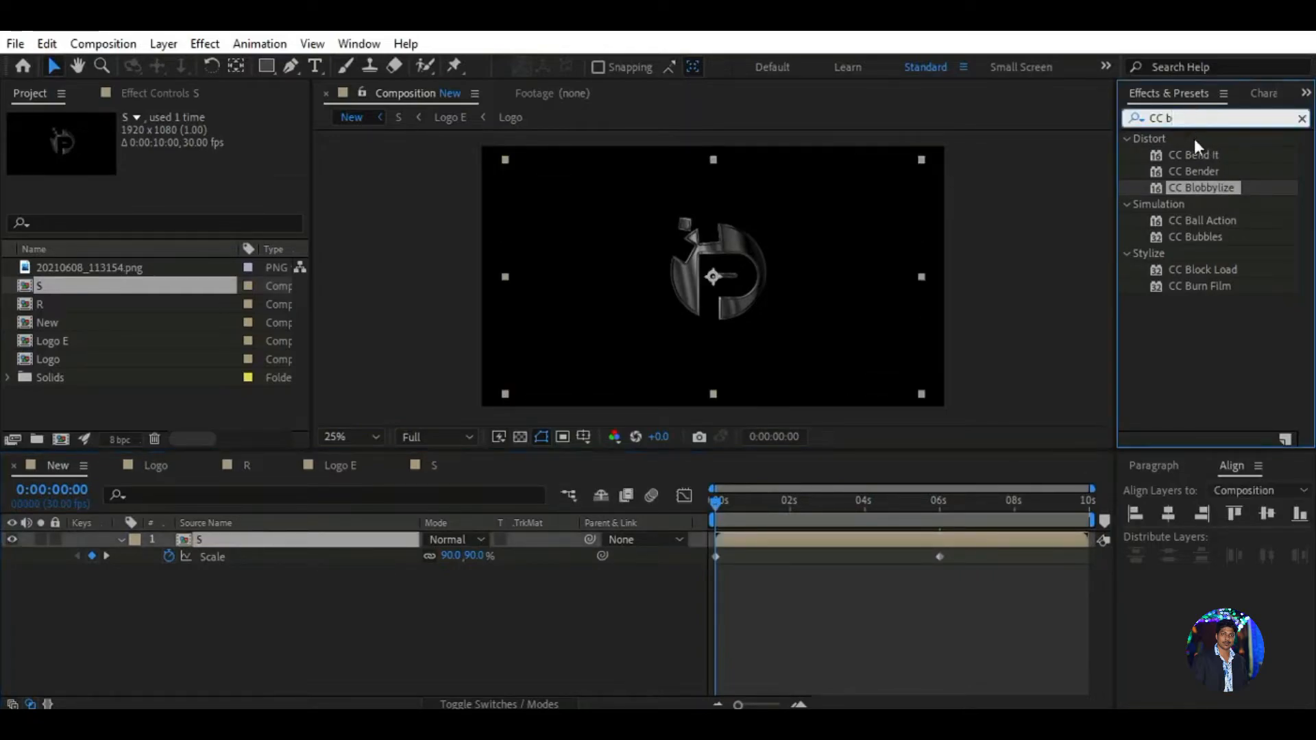
type("C")
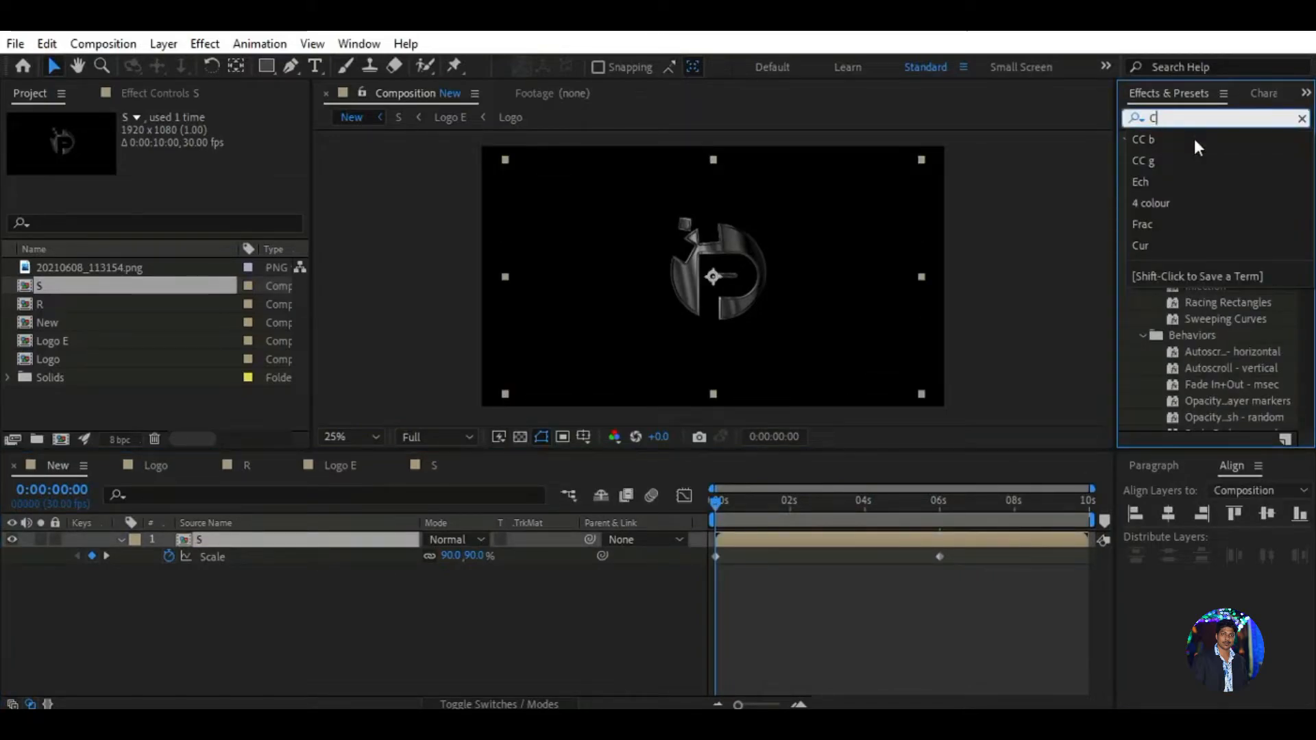
left_click(1193, 138)
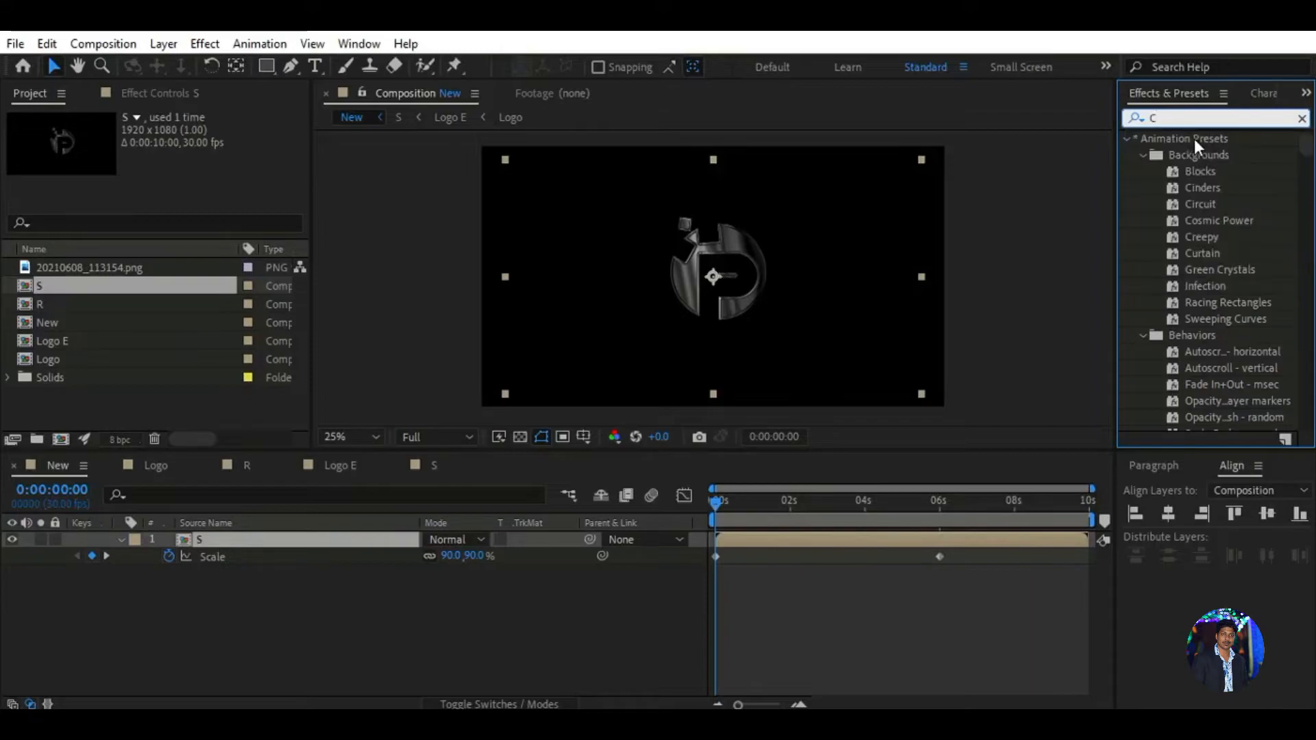
type("u")
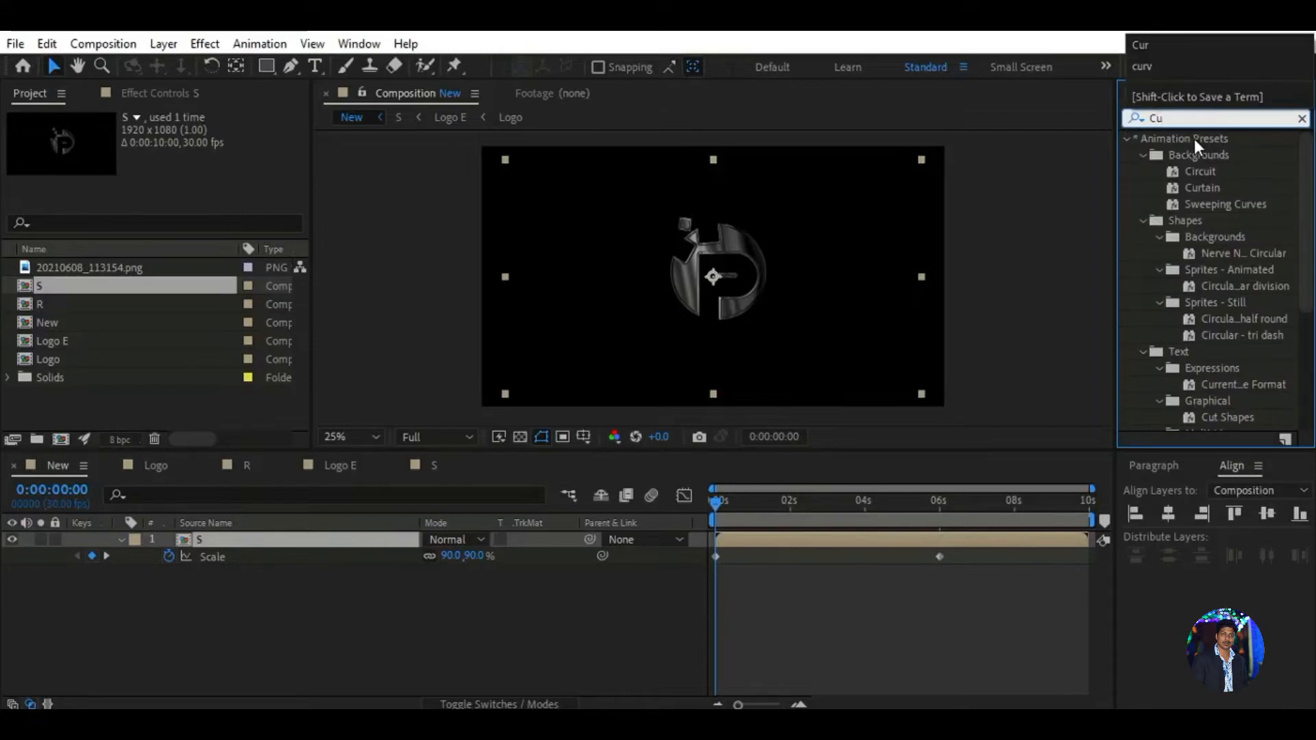
type("r")
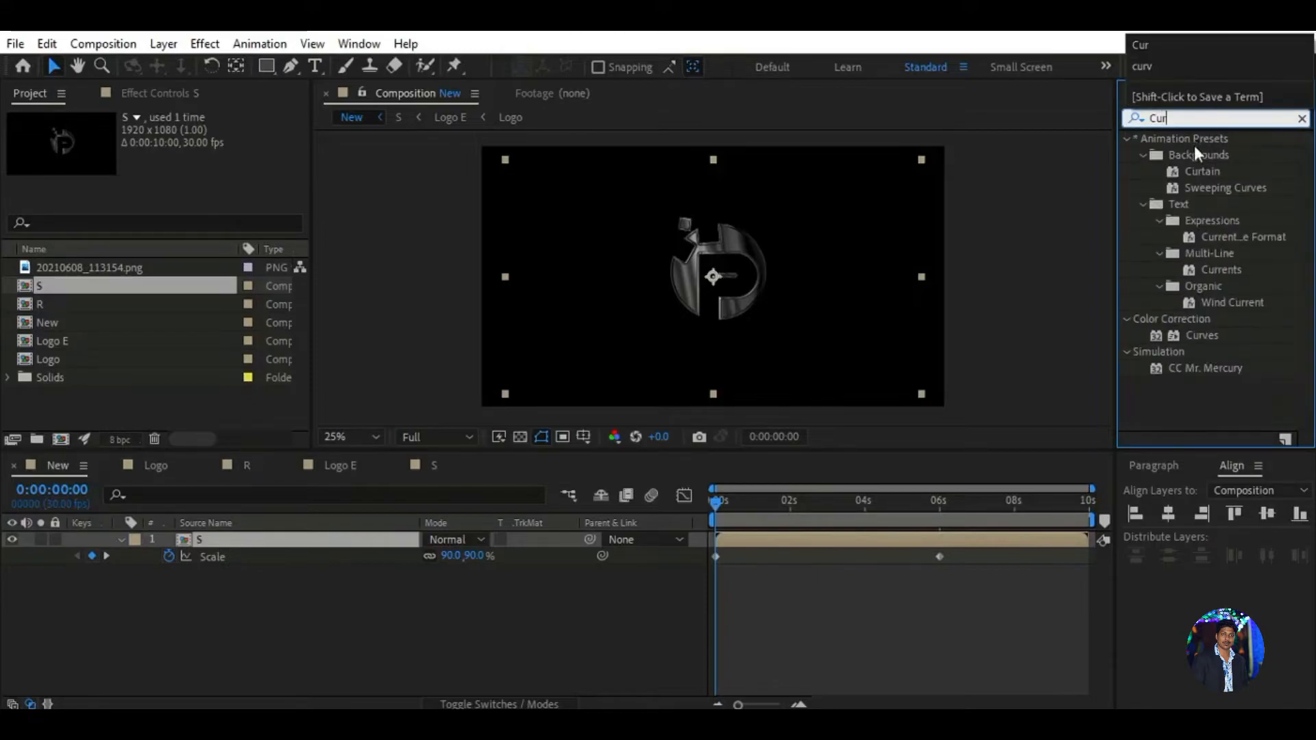
left_click(1202, 335)
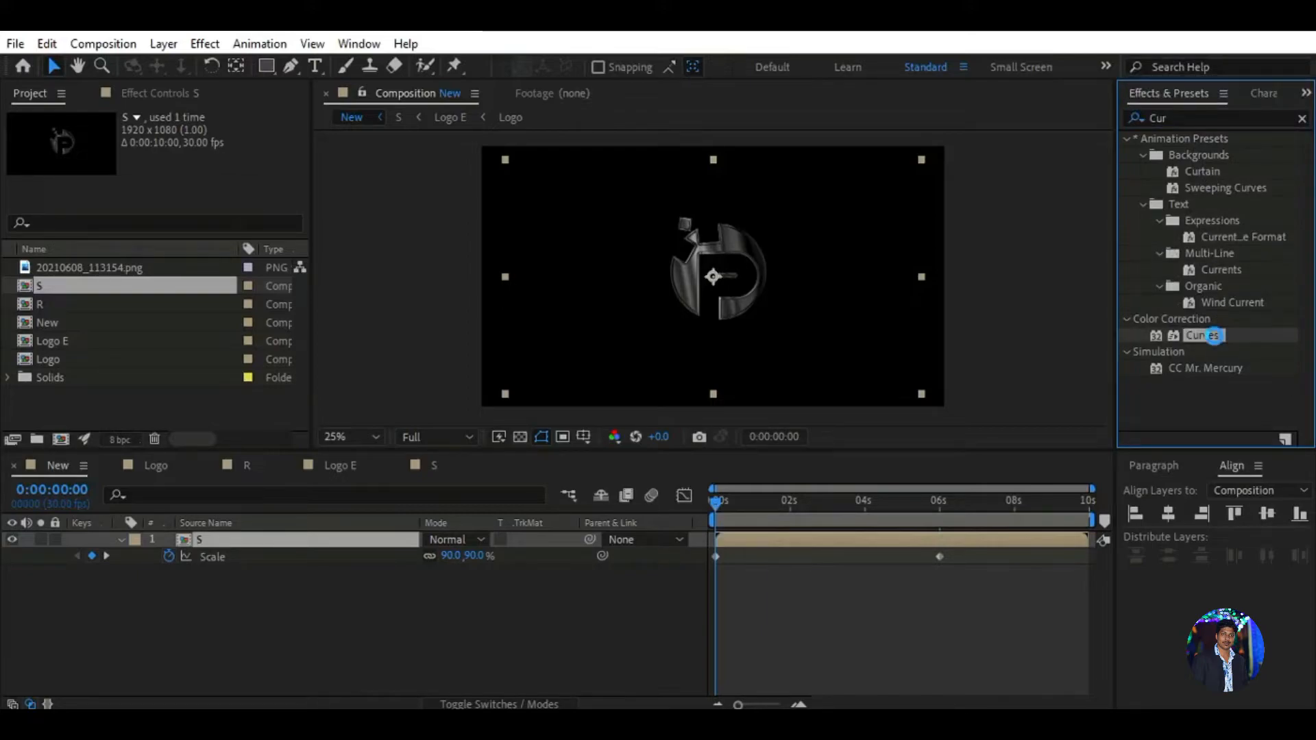
double_click(1215, 335)
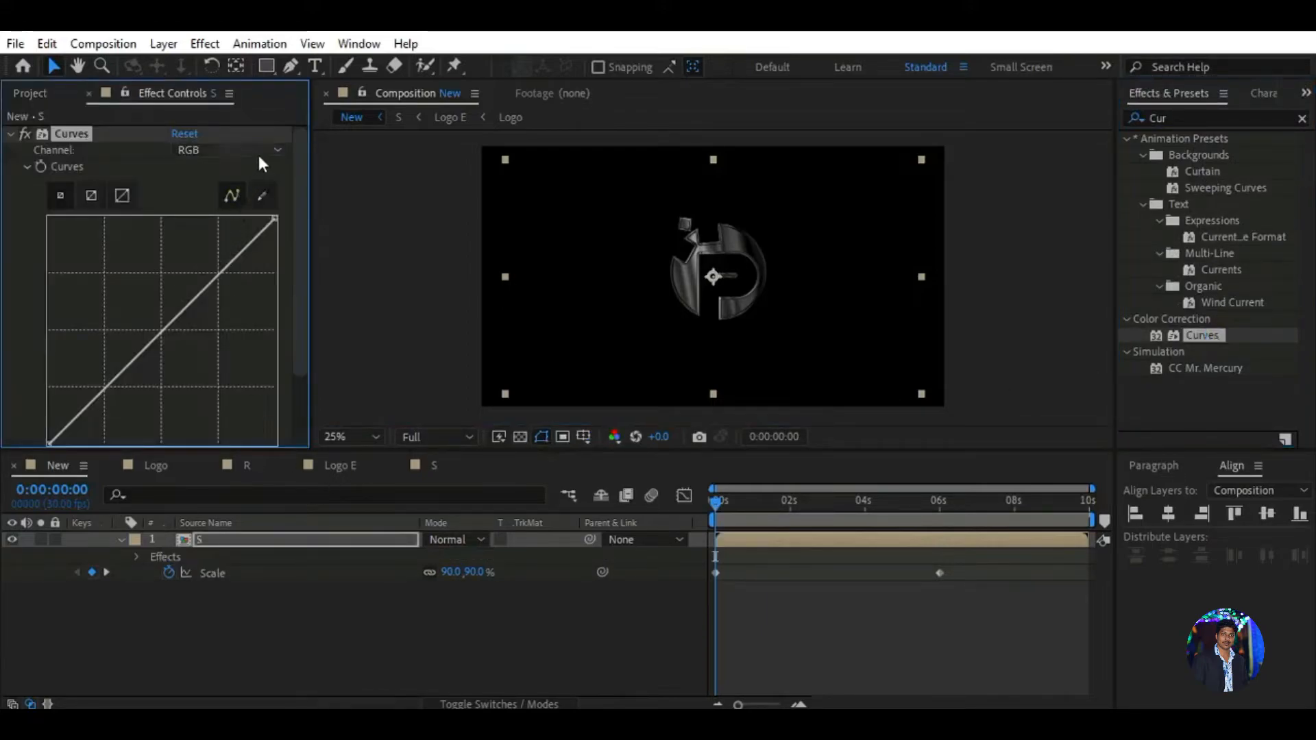
Step: Switch the Curves effect to the Blue channel and raise the curve's midpoint slightly
left_click(258, 152)
left_click(216, 235)
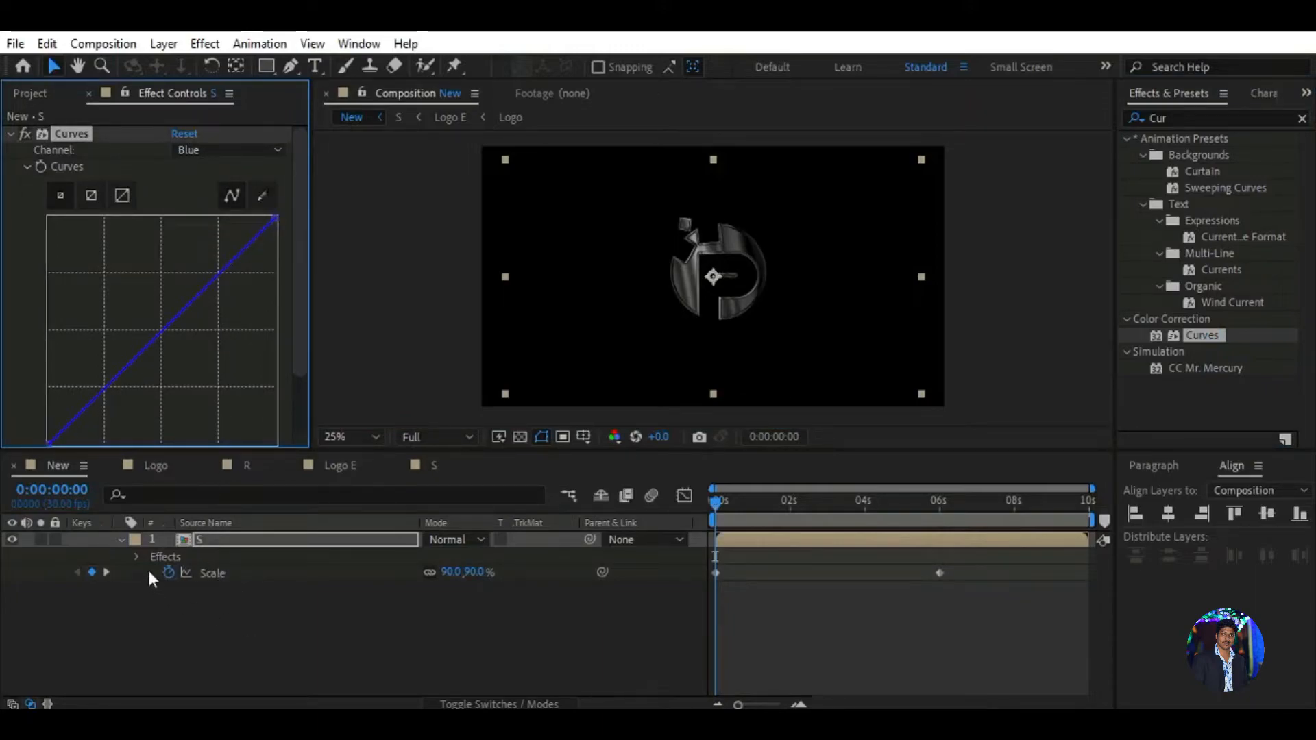
left_click(122, 540)
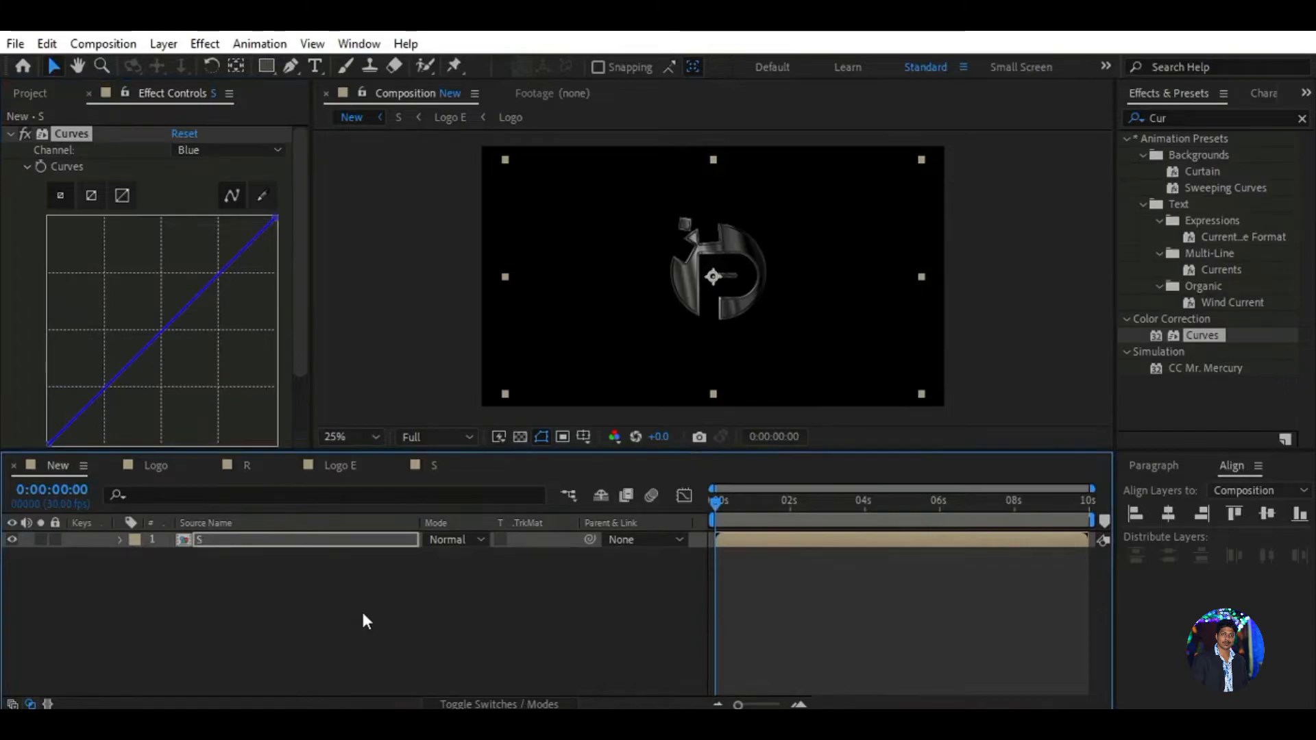
left_click(160, 330)
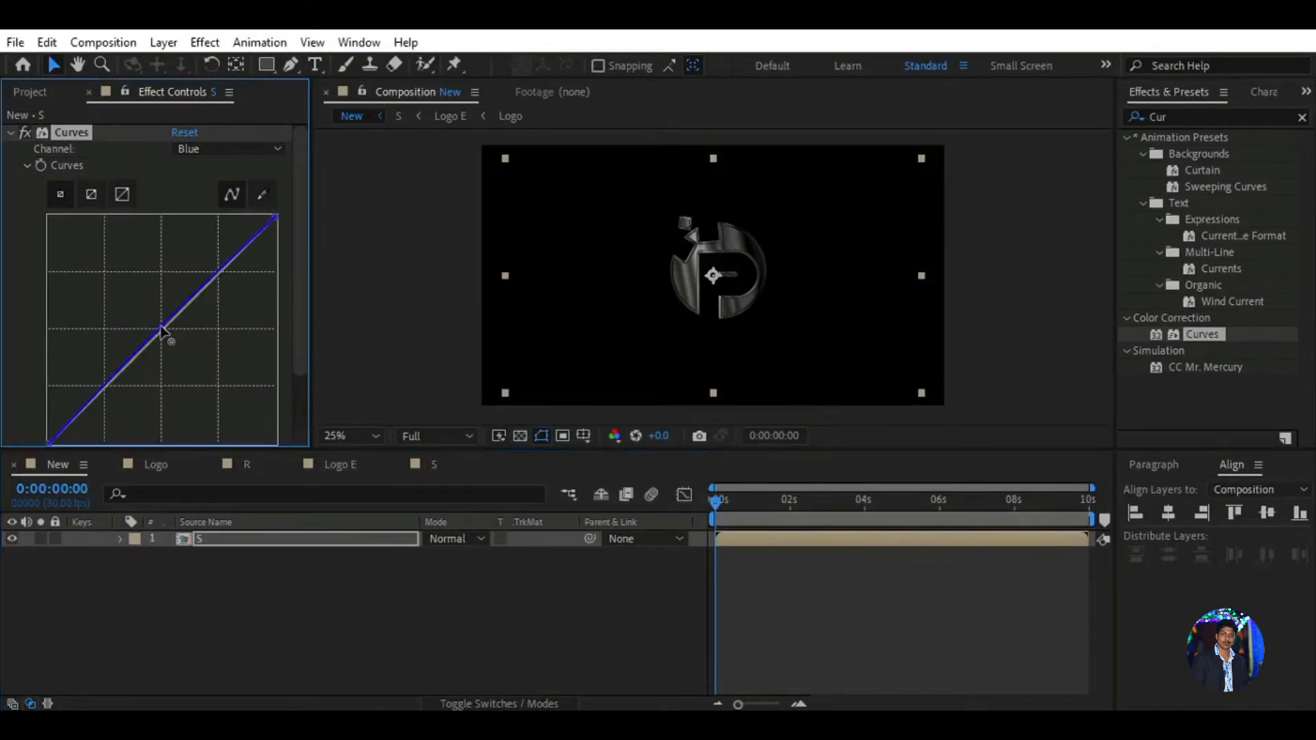
left_click_drag(159, 330, 158, 326)
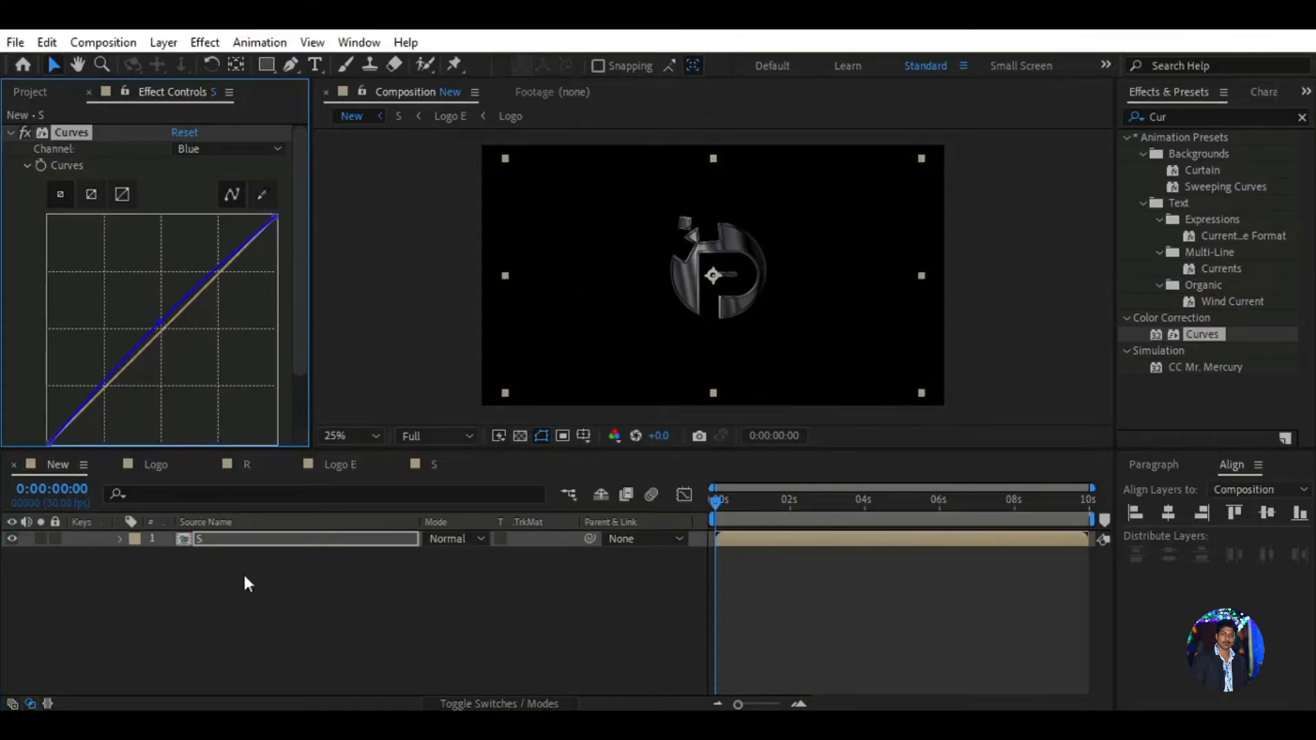
left_click_drag(156, 322, 159, 322)
left_click(268, 539)
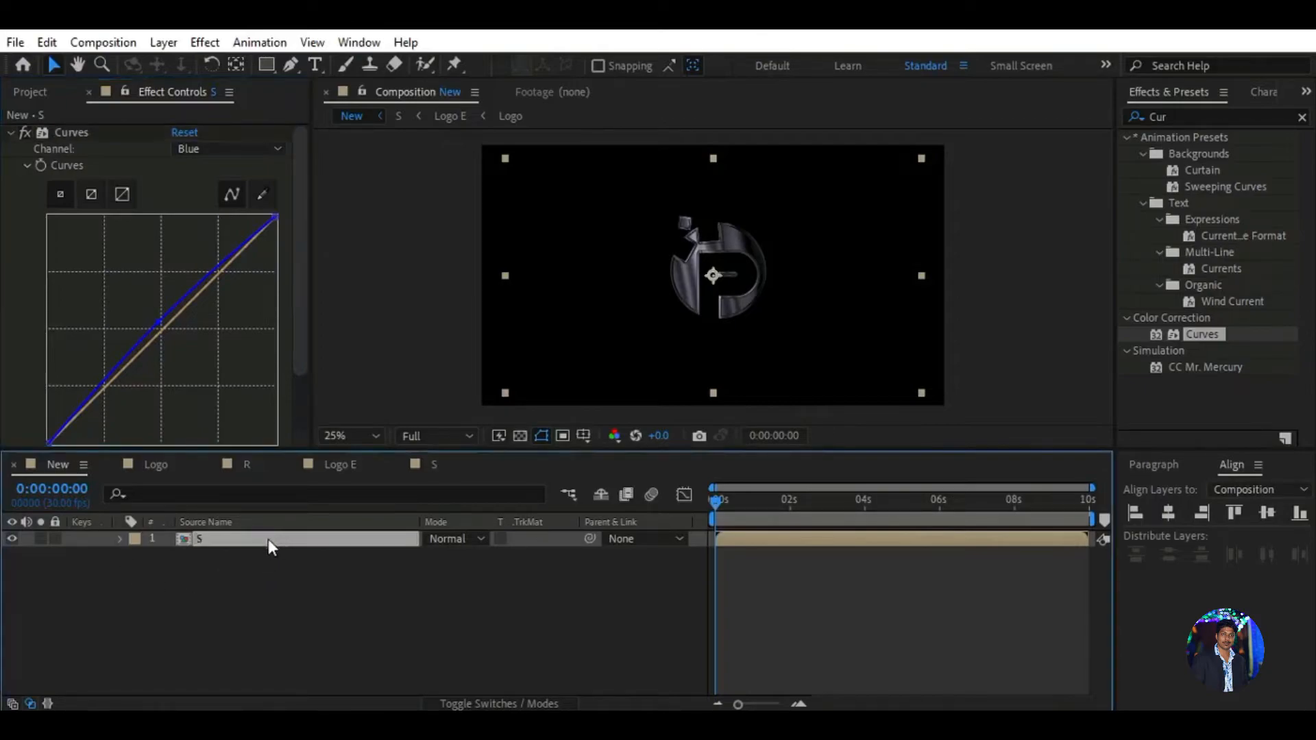
Step: Add an adjustment layer above the S layer in the New composition and rename it F
left_click(35, 92)
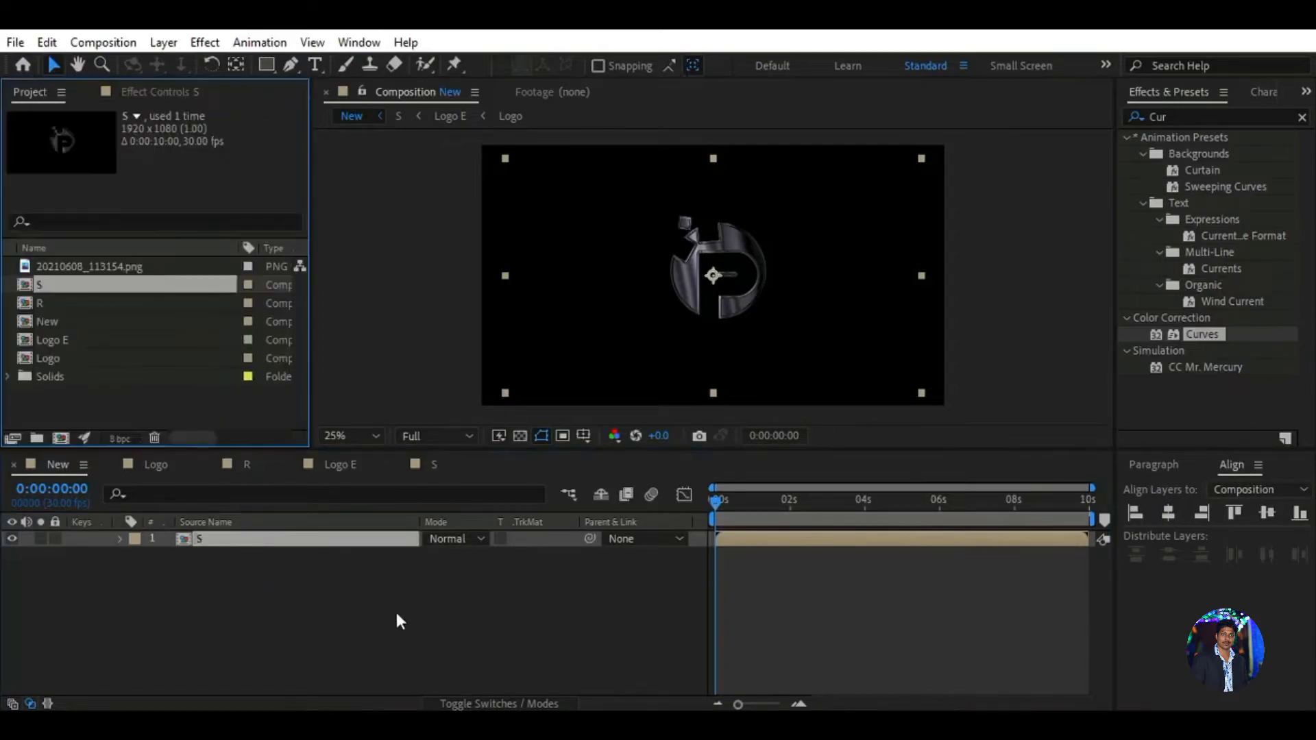
left_click(334, 622)
left_click(287, 542)
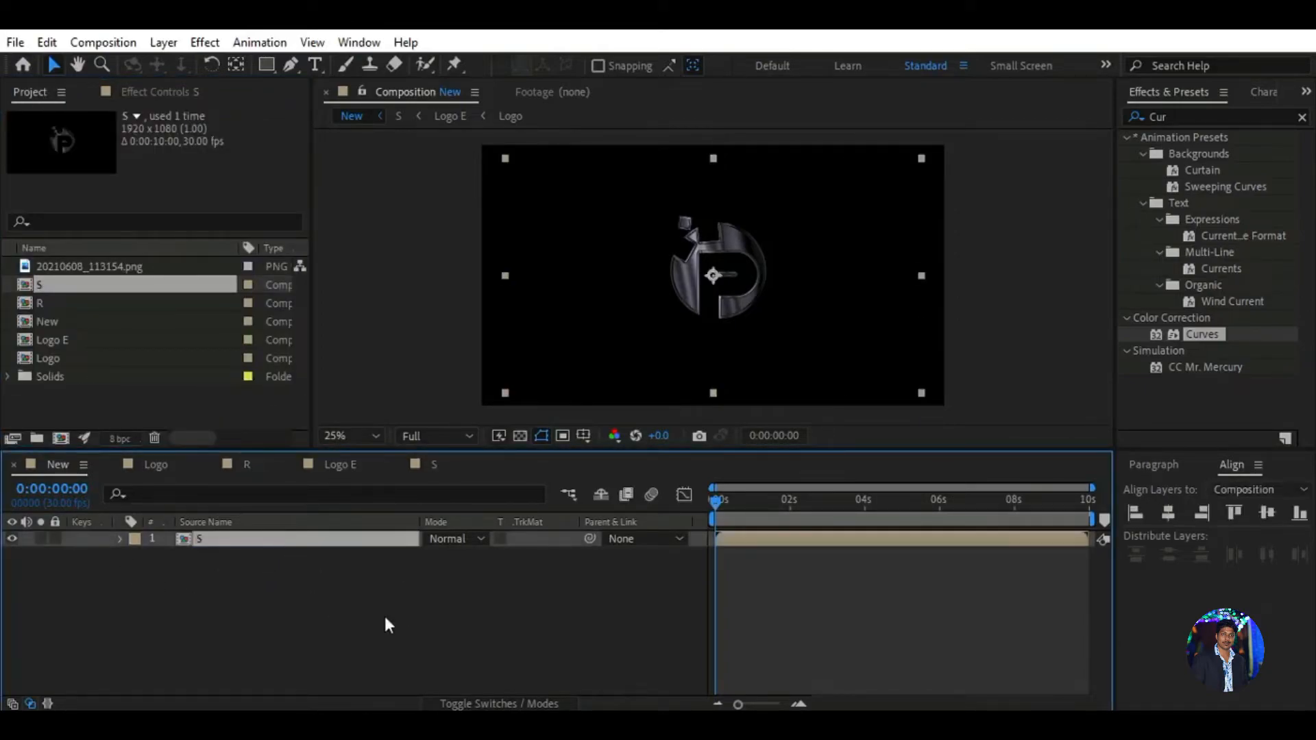
left_click(433, 600)
right_click(314, 584)
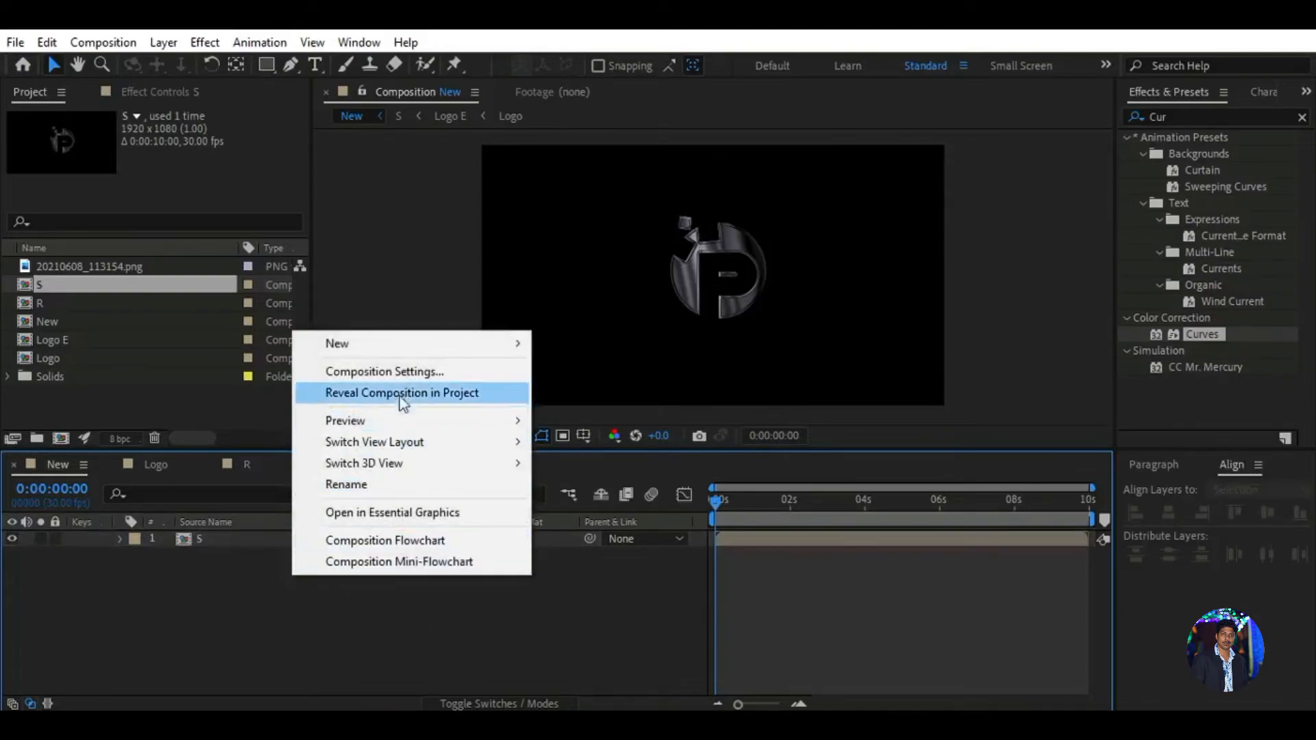
mouse_move(414, 345)
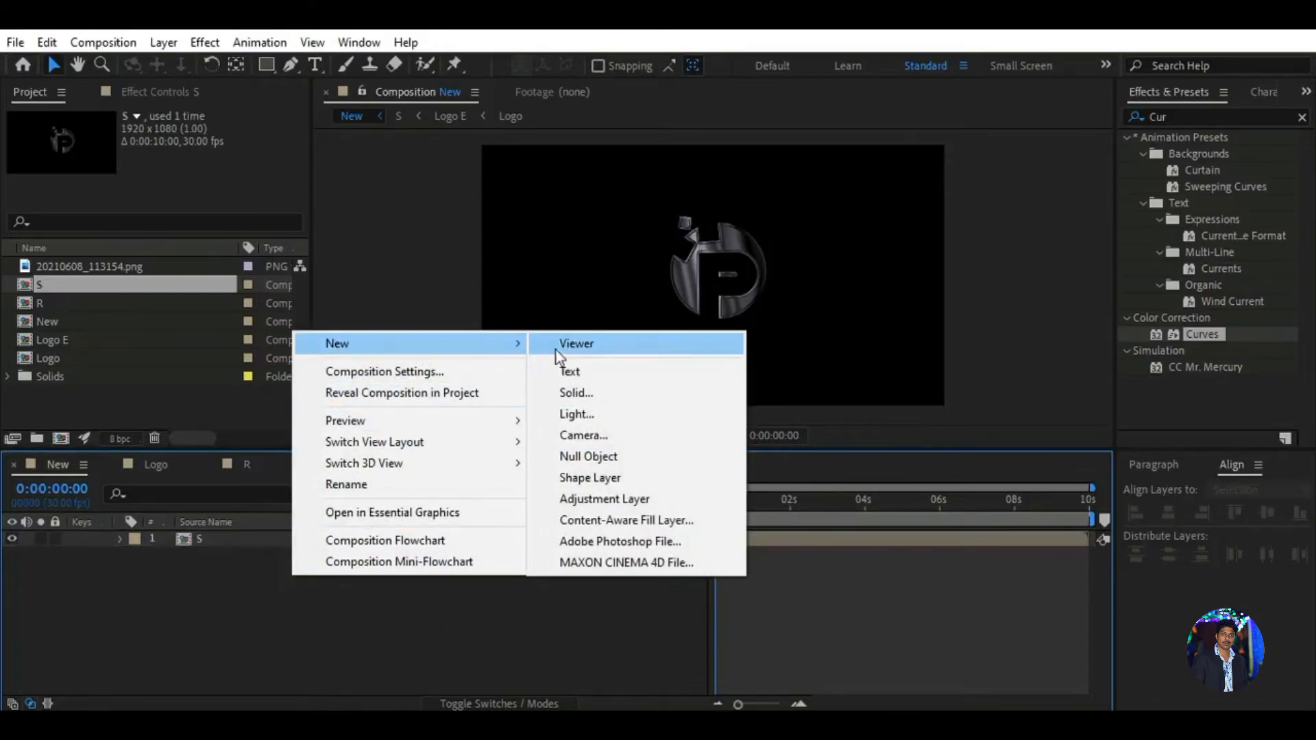
left_click(600, 497)
right_click(333, 542)
left_click(387, 678)
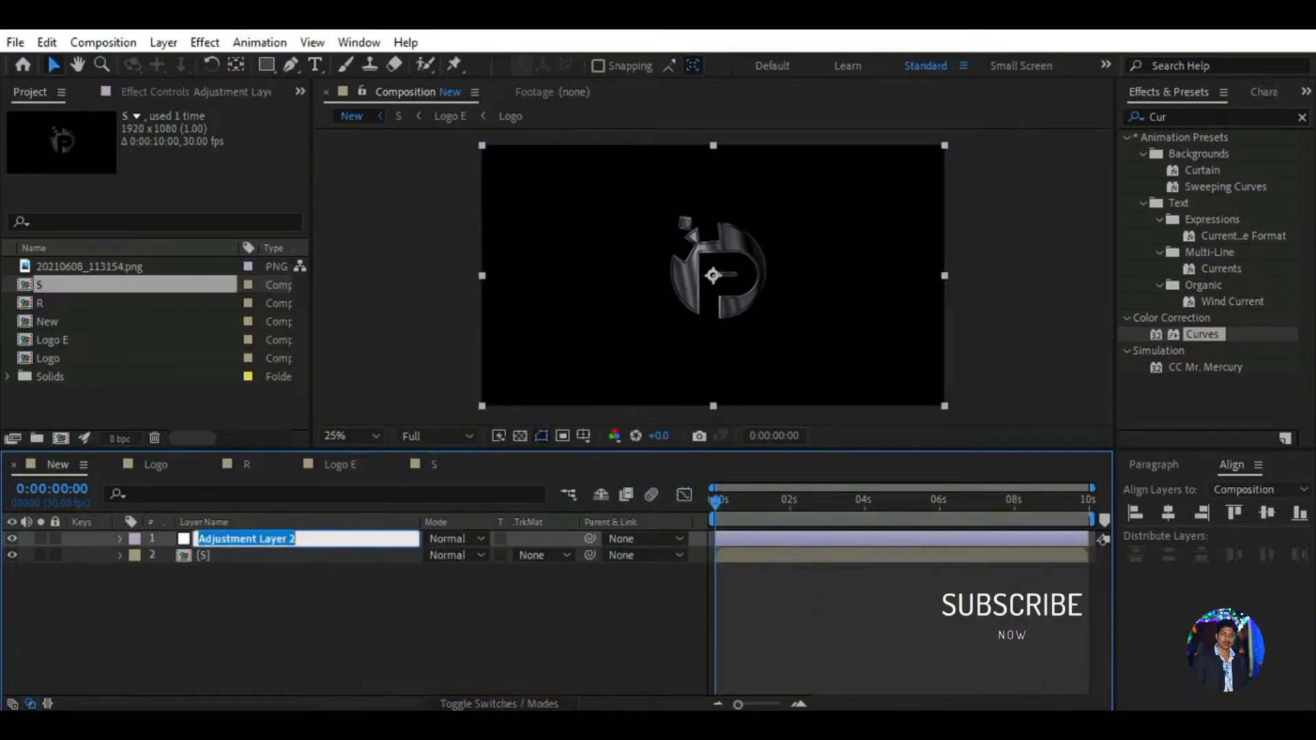
type("F")
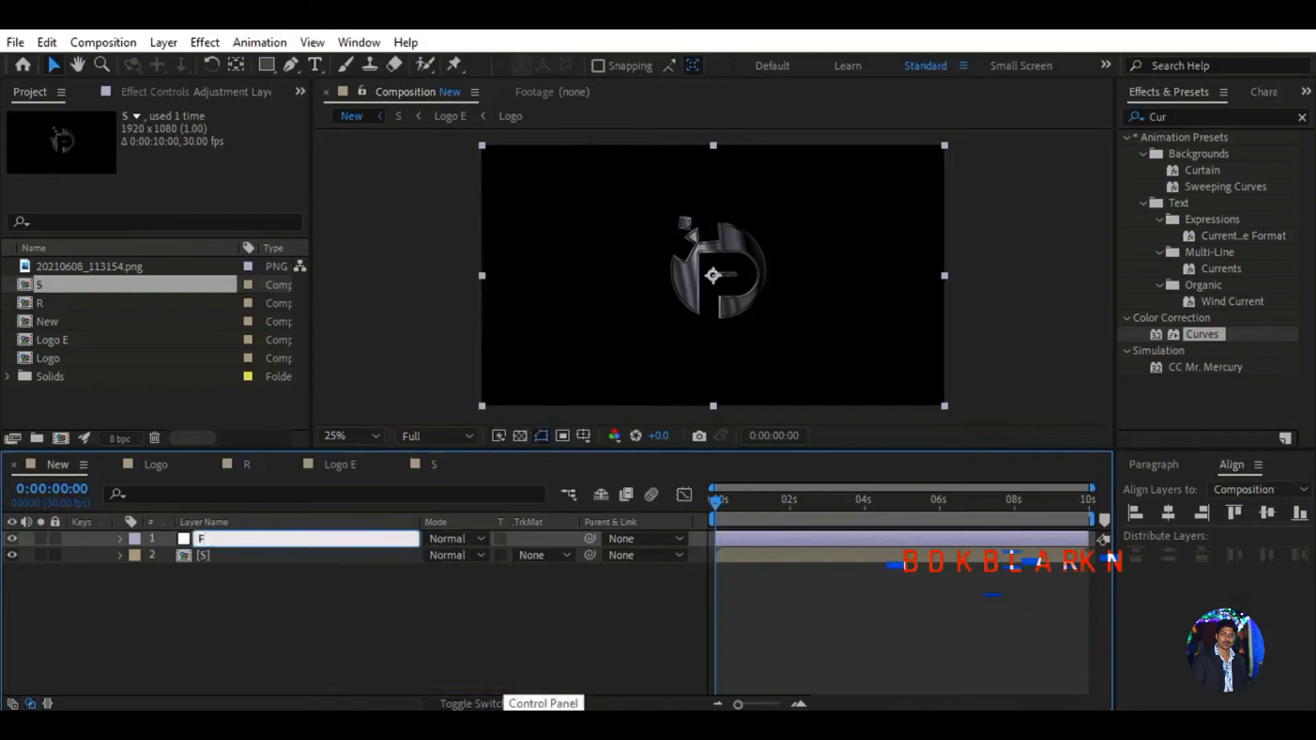
key("Return")
left_click(340, 577)
Step: Find the Gradient Wipe effect and apply it to the F adjustment layer
left_click(347, 537)
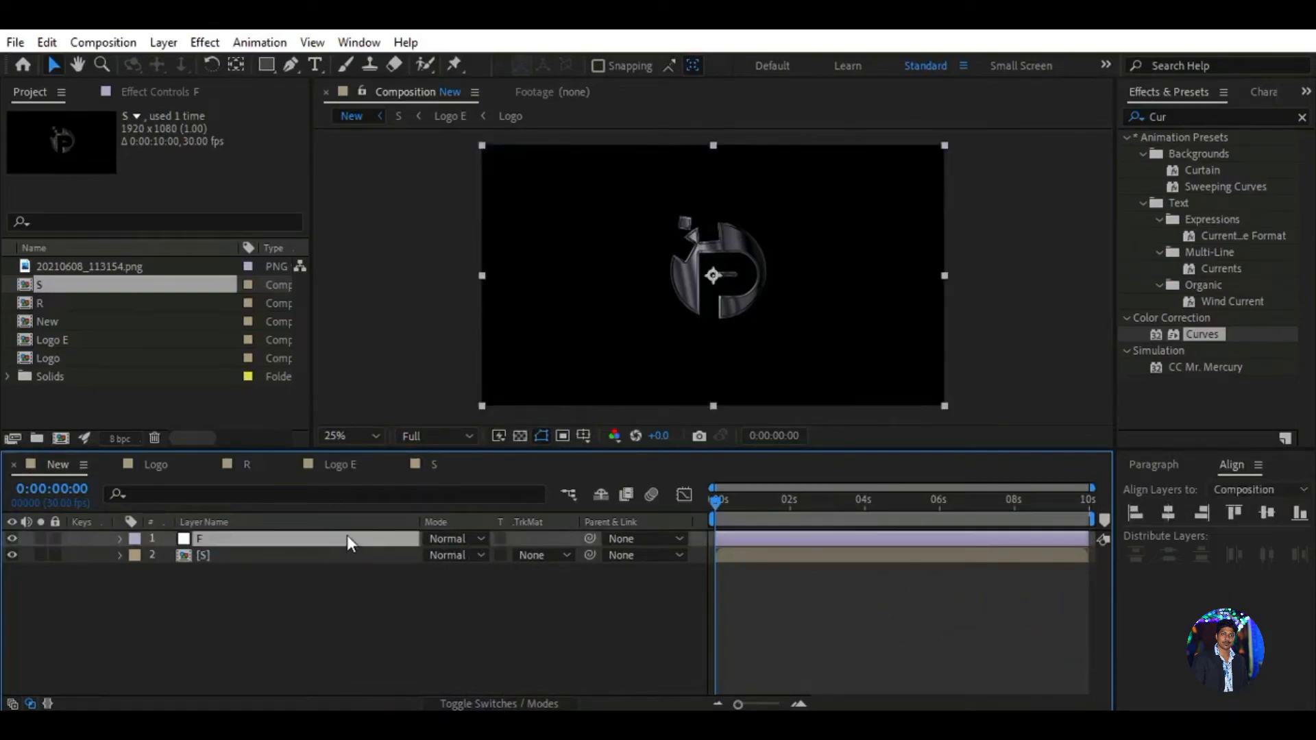
left_click(1184, 115)
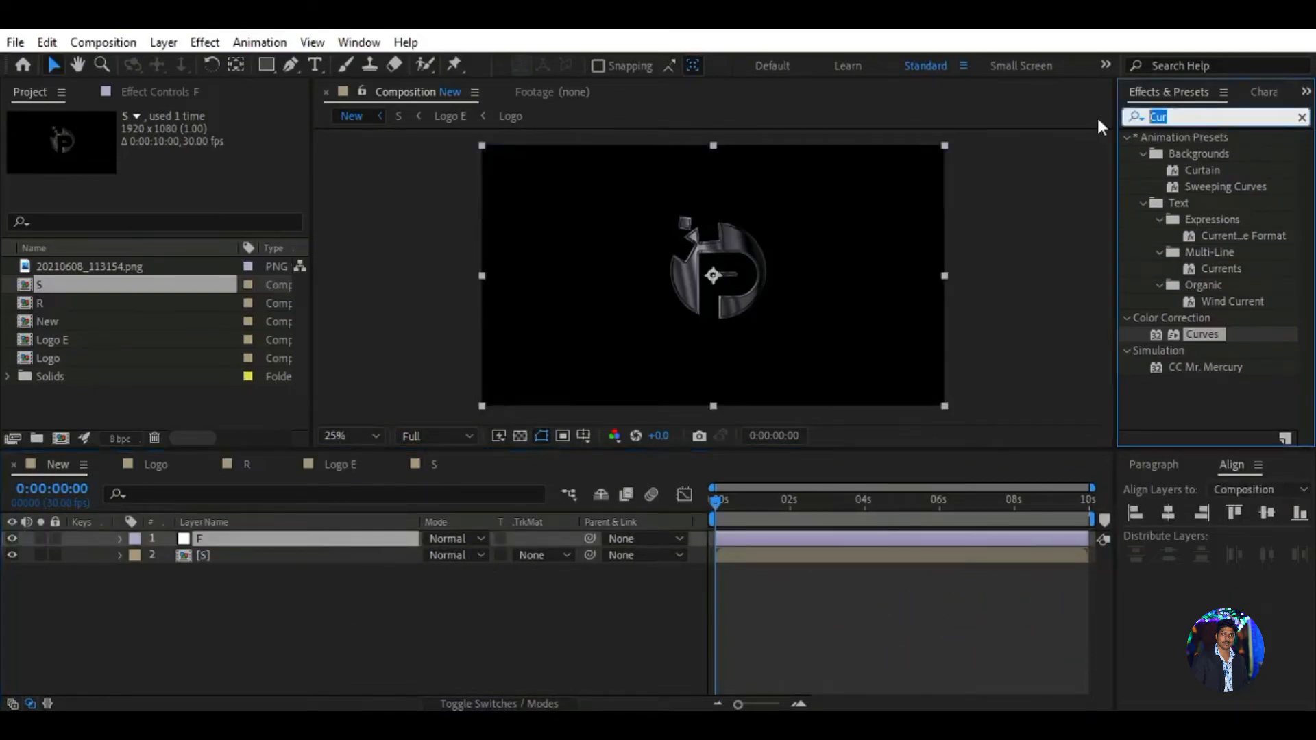
type("gr")
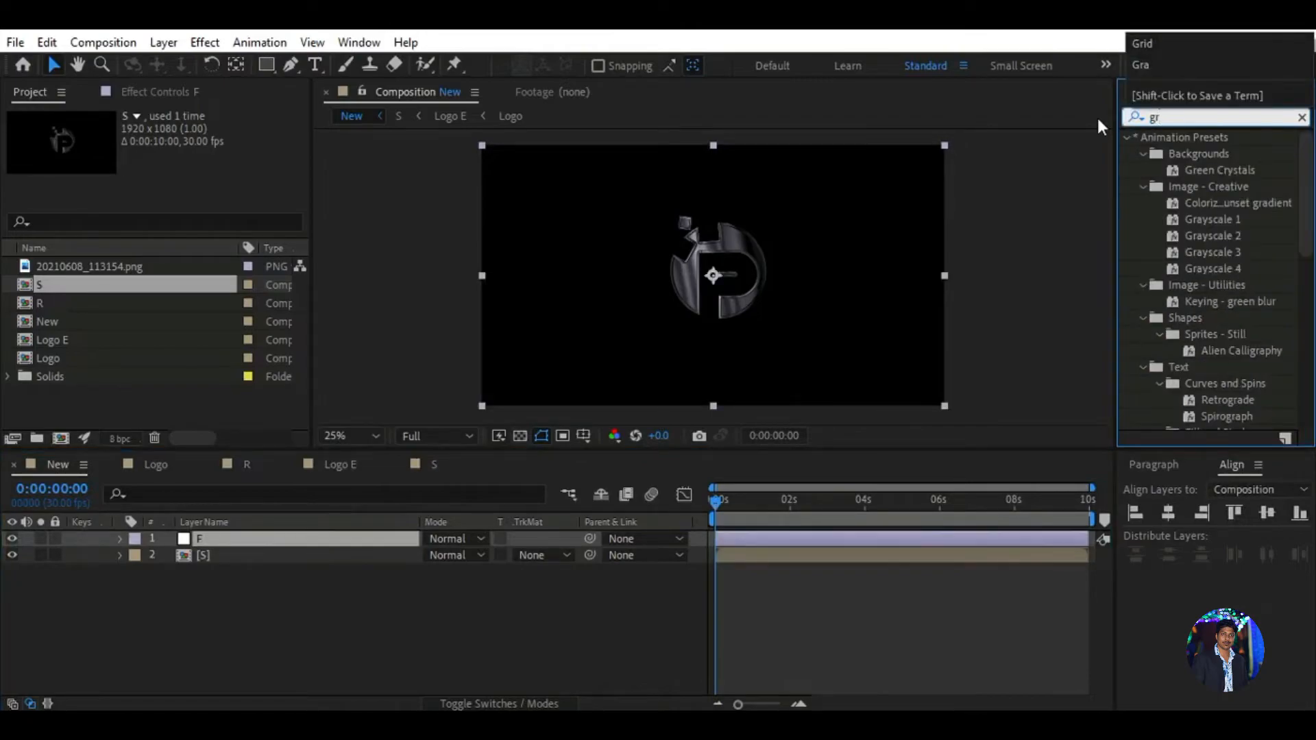
type("a")
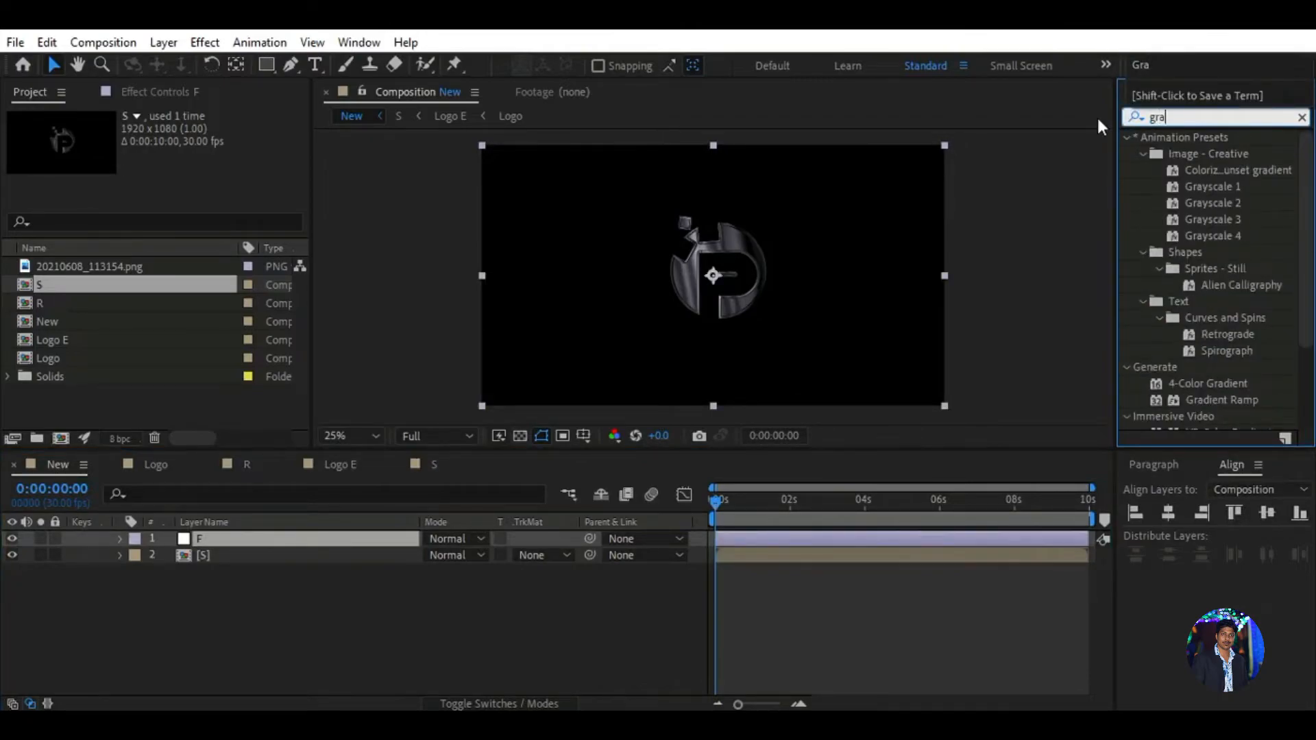
type("d")
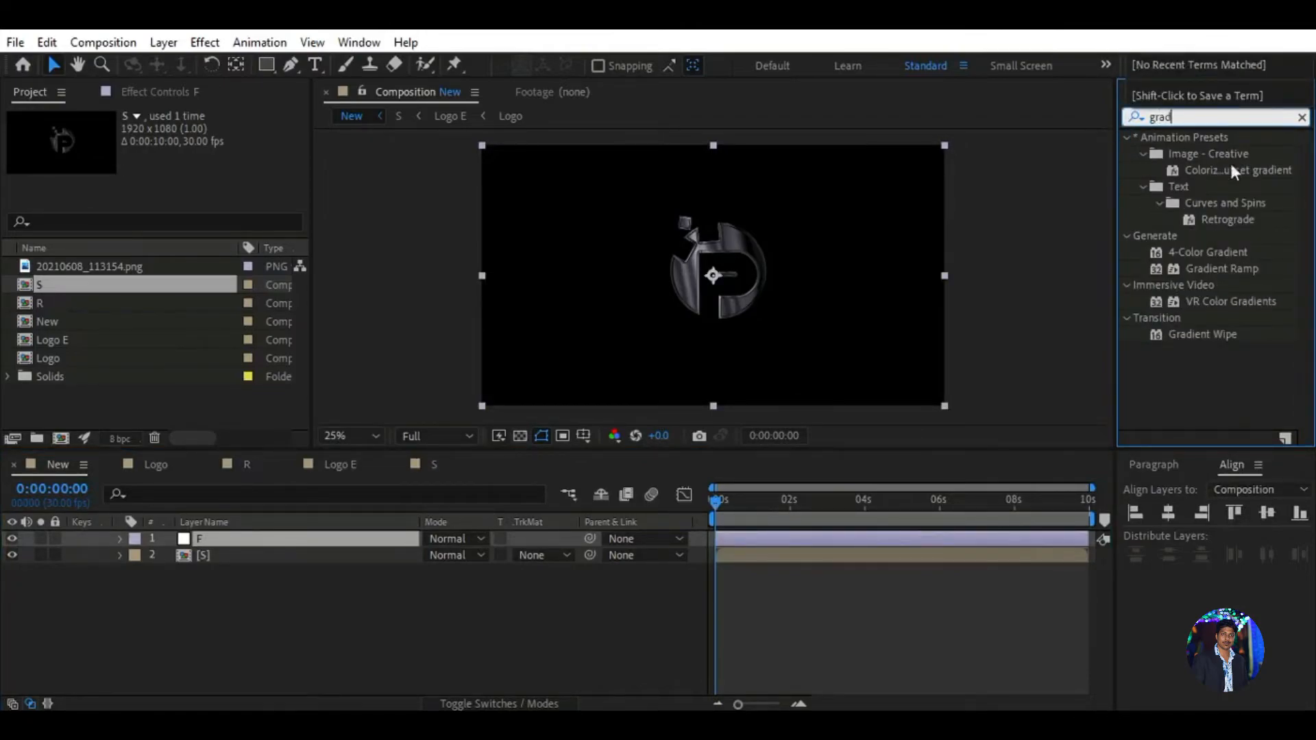
left_click(1228, 339)
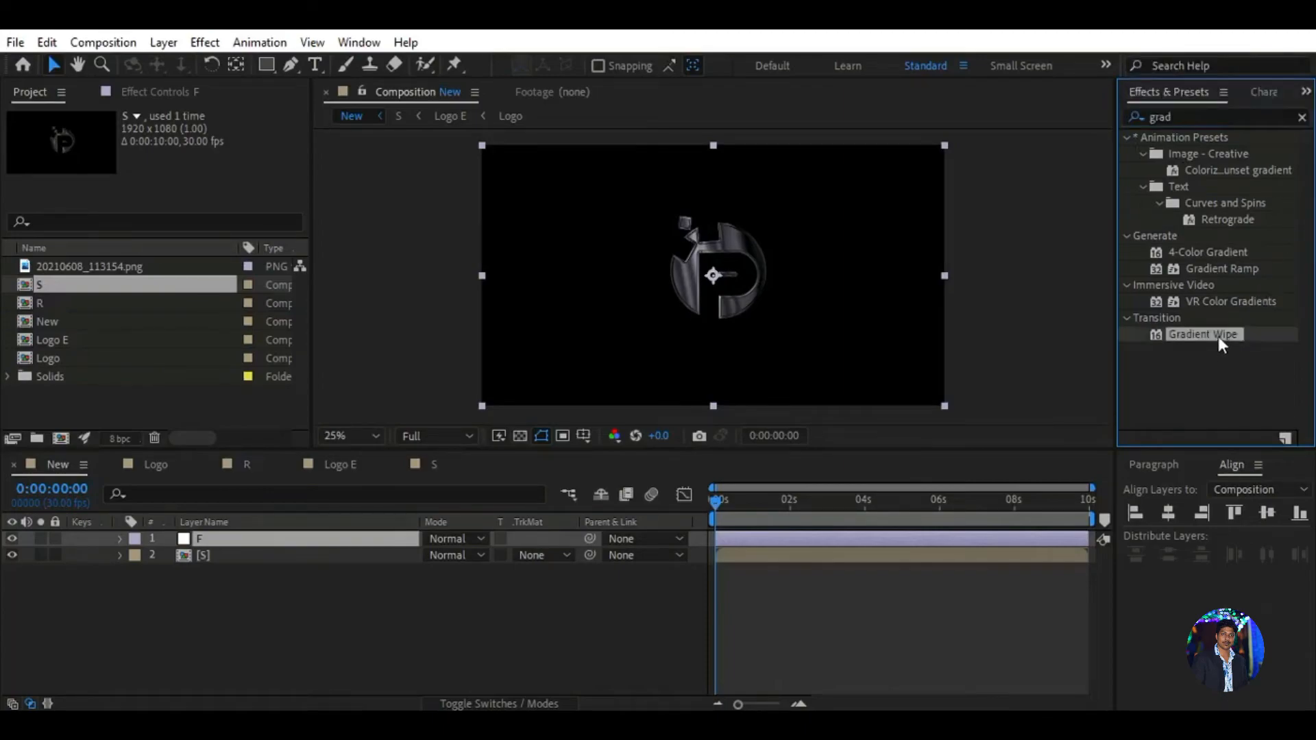
double_click(1218, 335)
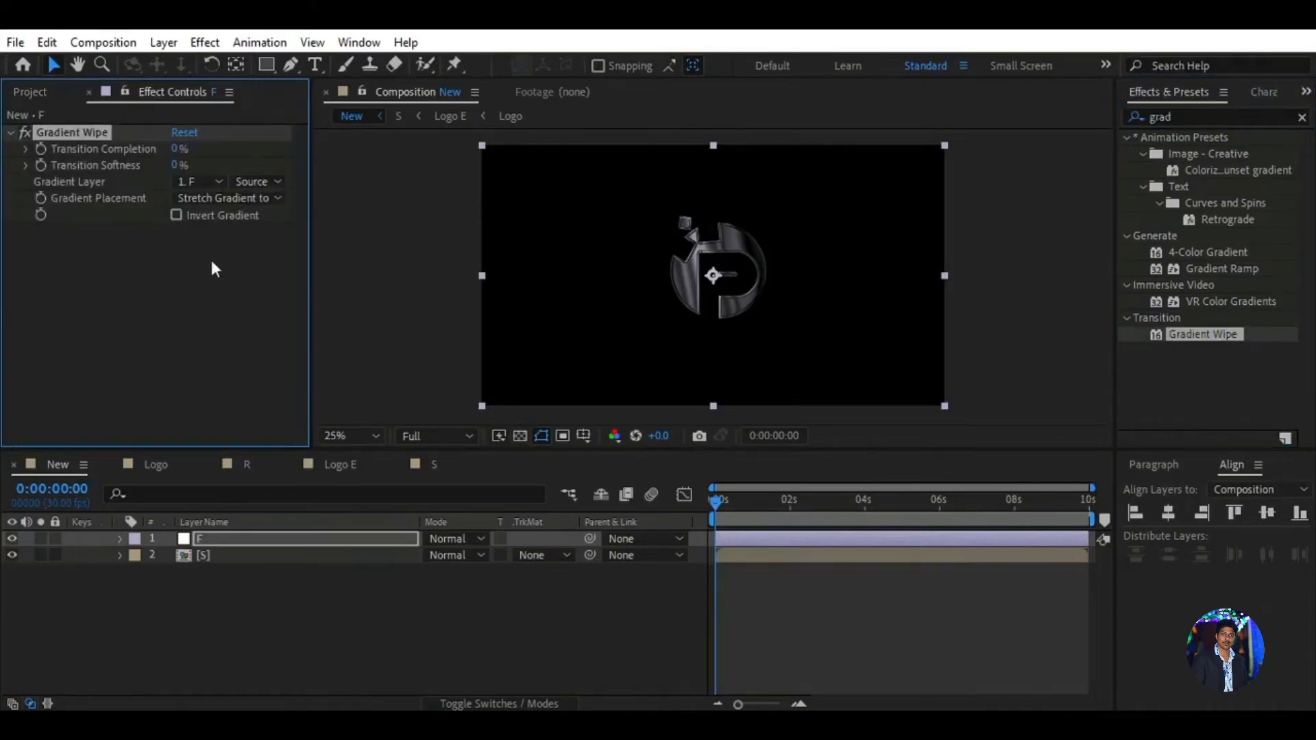
left_click(176, 166)
type("50.")
key("Return")
left_click(518, 611)
key("ctrl+z")
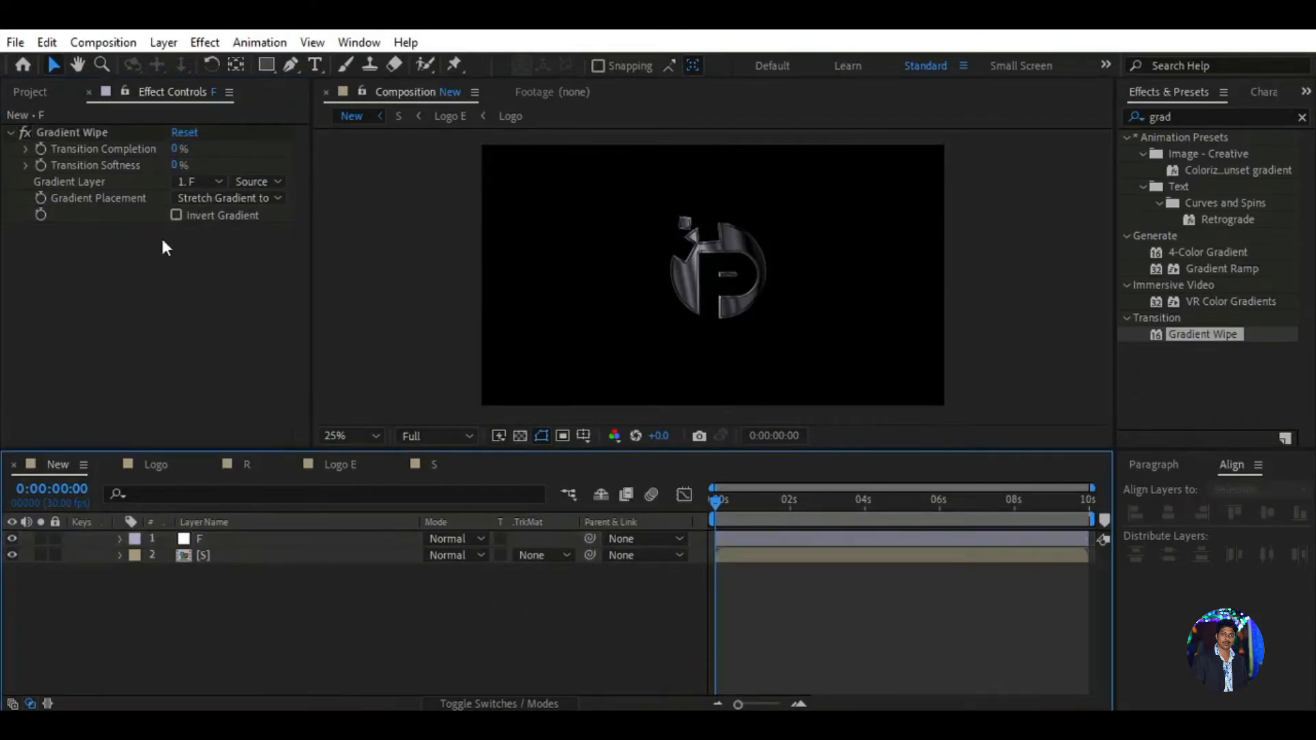
Step: Set the Gradient Wipe's transition softness to 50%
left_click(176, 166)
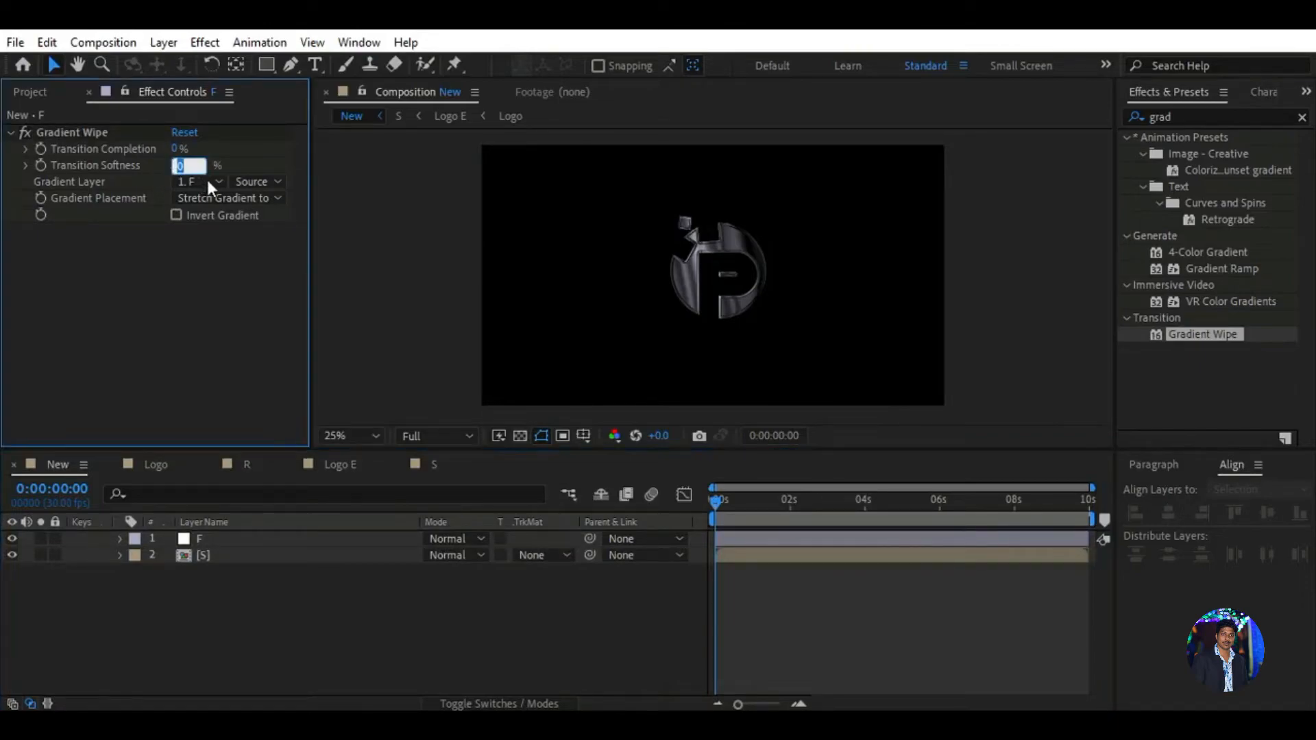
type("50")
key("Return")
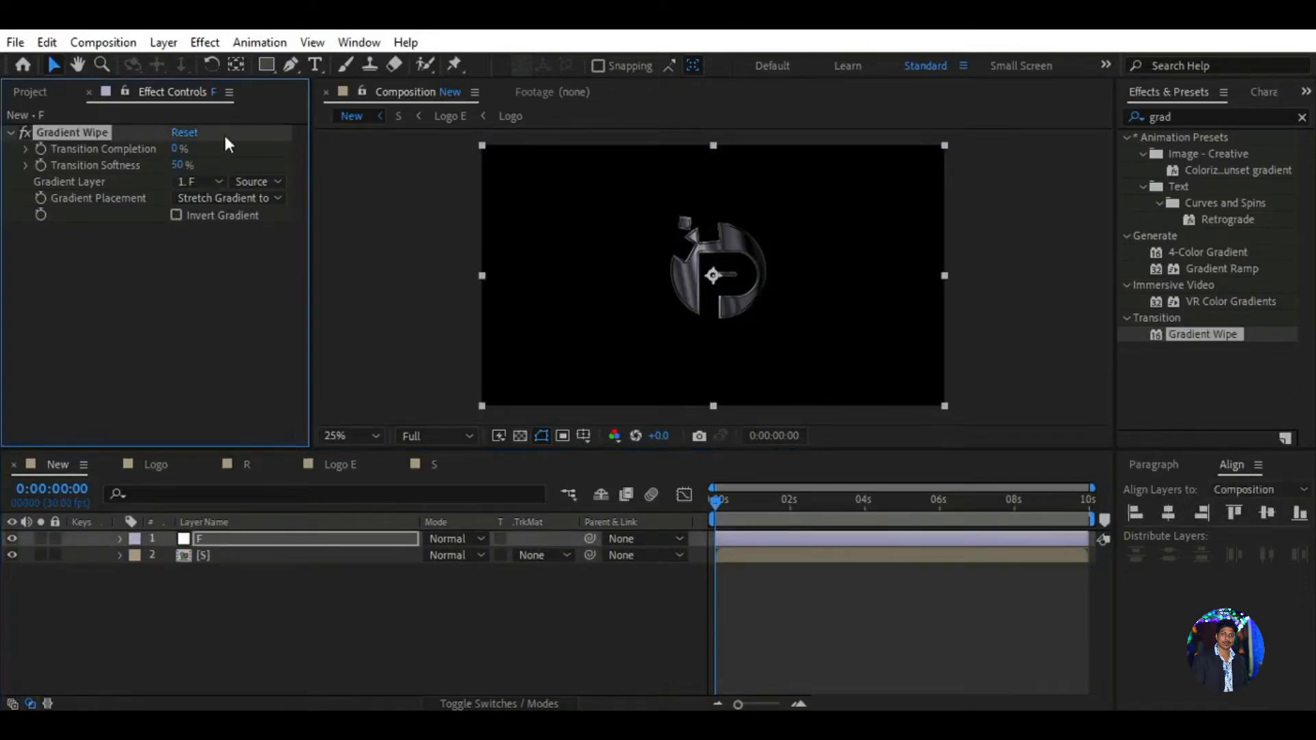
Step: Add a Gradient Wipe transition completion keyframe of 0% at 0:00:01:15
left_click_drag(716, 507, 789, 512)
left_click_drag(786, 508, 772, 500)
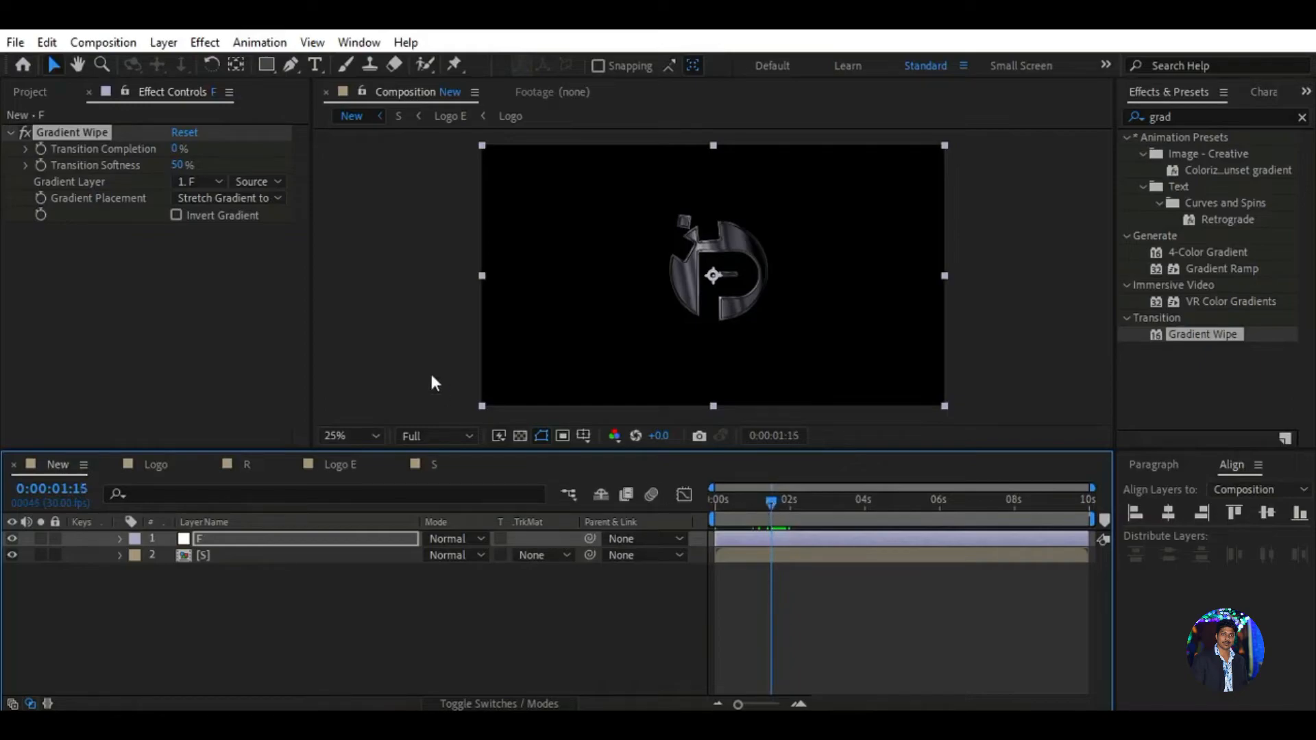
left_click(41, 149)
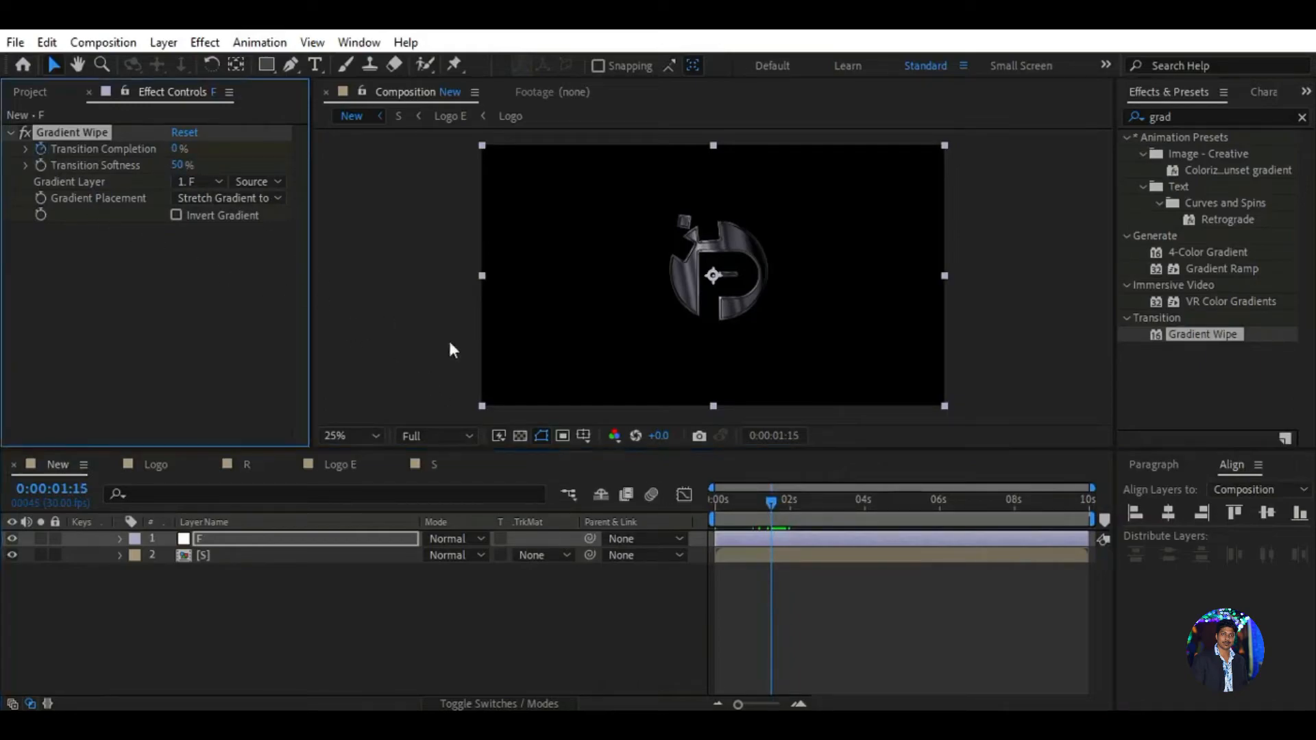
Step: Set the Gradient Wipe's transition completion to 100% at 0 seconds
left_click(771, 500)
key("Home")
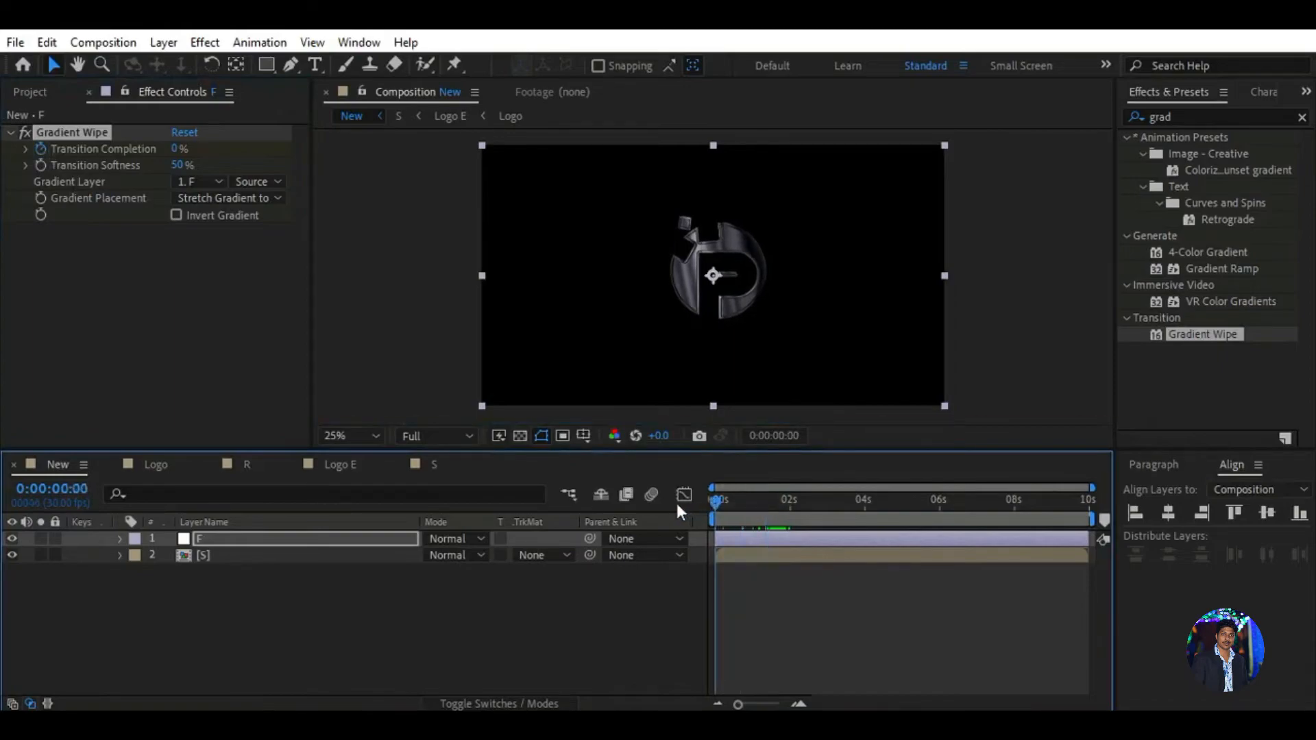
left_click_drag(177, 149, 279, 151)
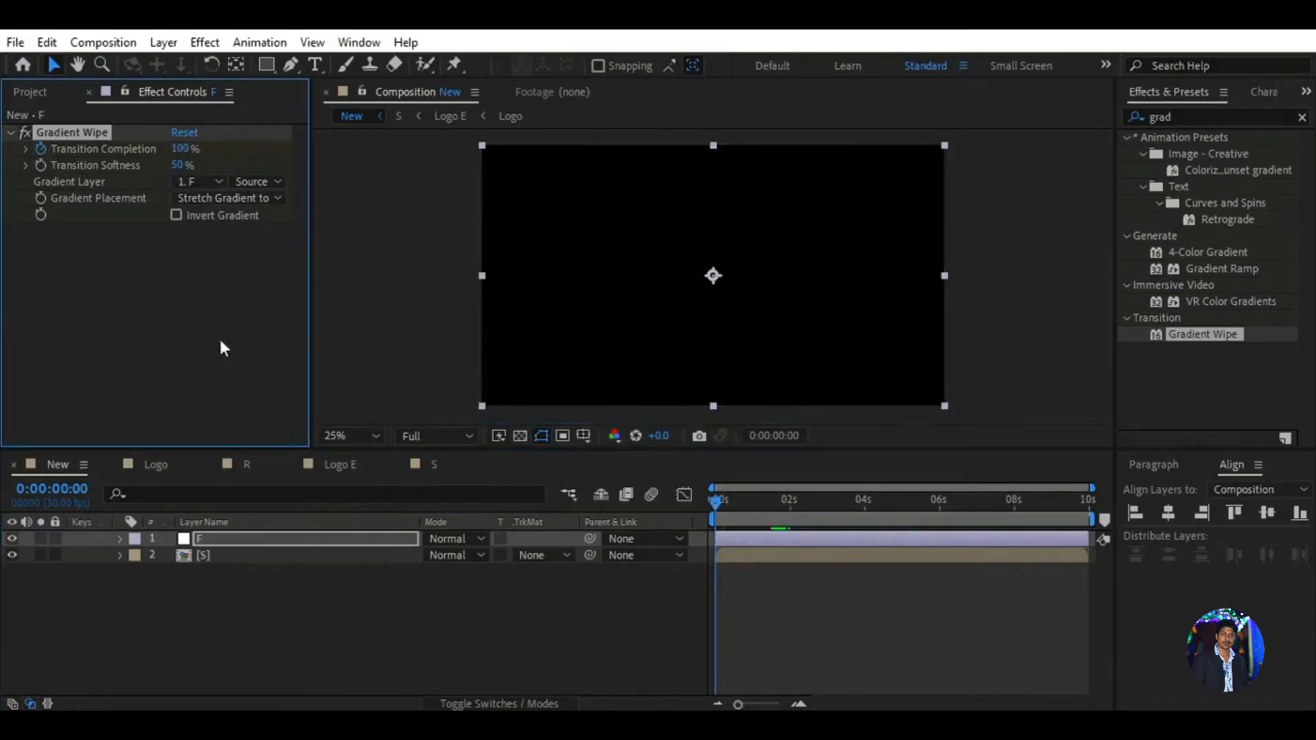
left_click(270, 189)
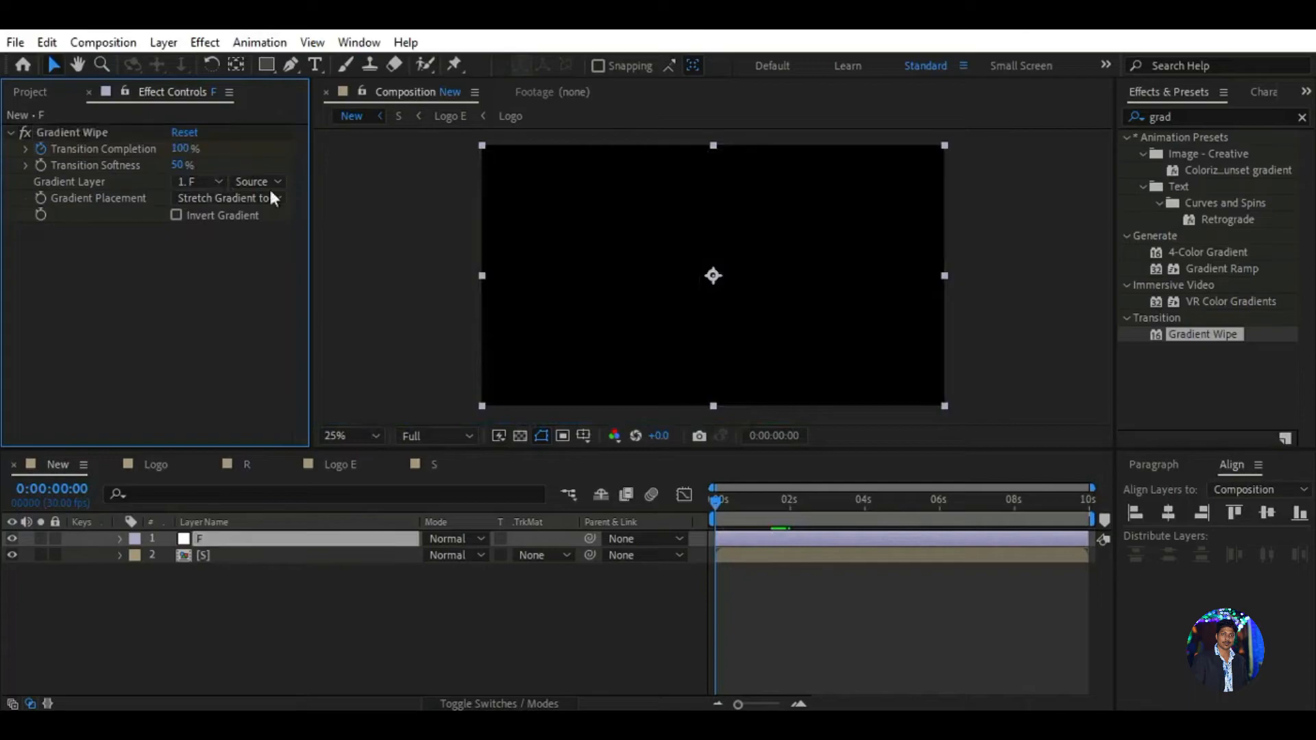
Step: Copy the F layer's 0% Transition Completion keyframe from 0:00:01:15 to 0:00:05:00
left_click(661, 603)
left_click(758, 541)
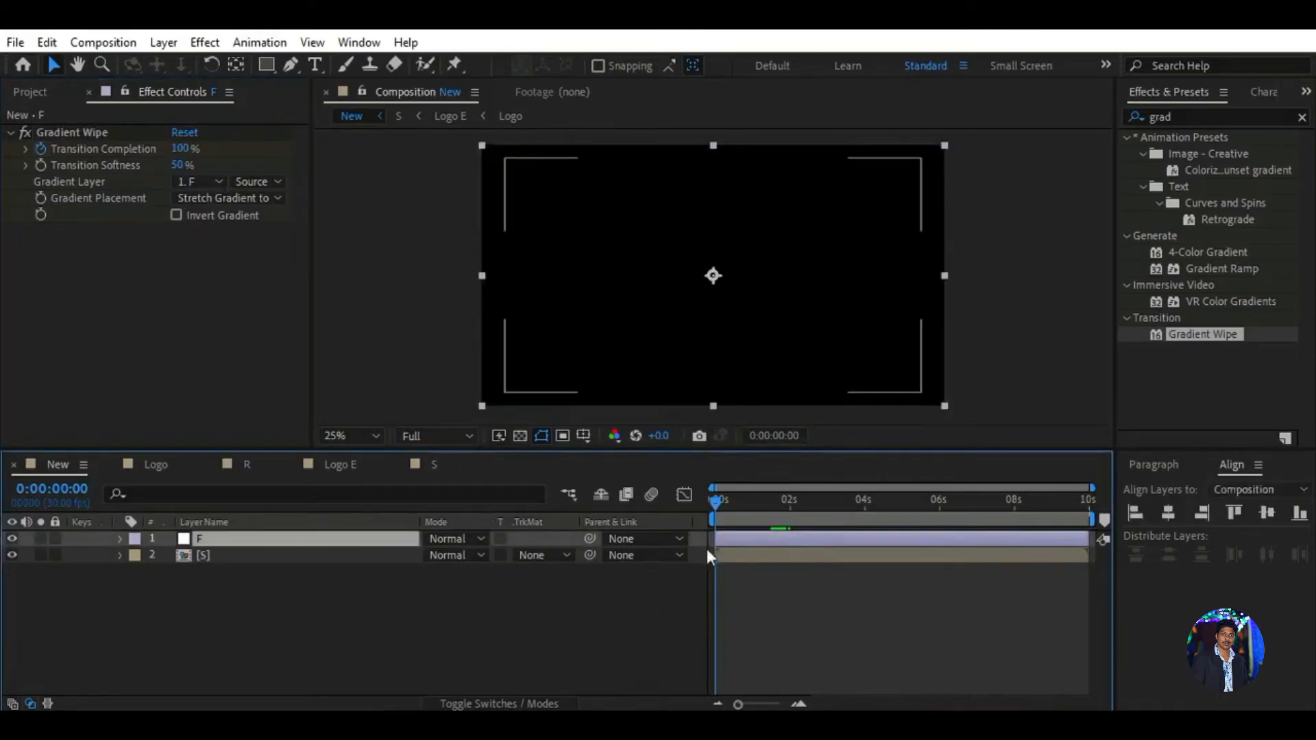
key("u")
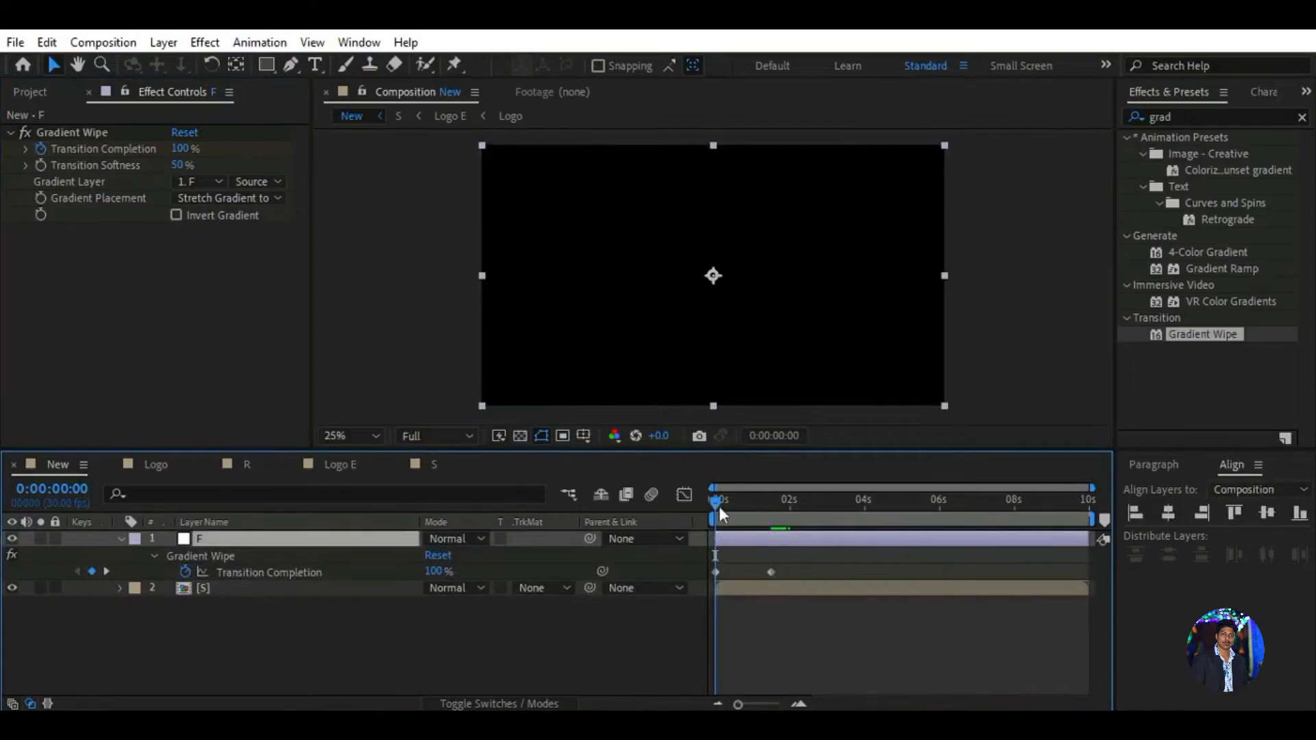
left_click_drag(719, 514, 904, 515)
left_click_drag(788, 568, 759, 581)
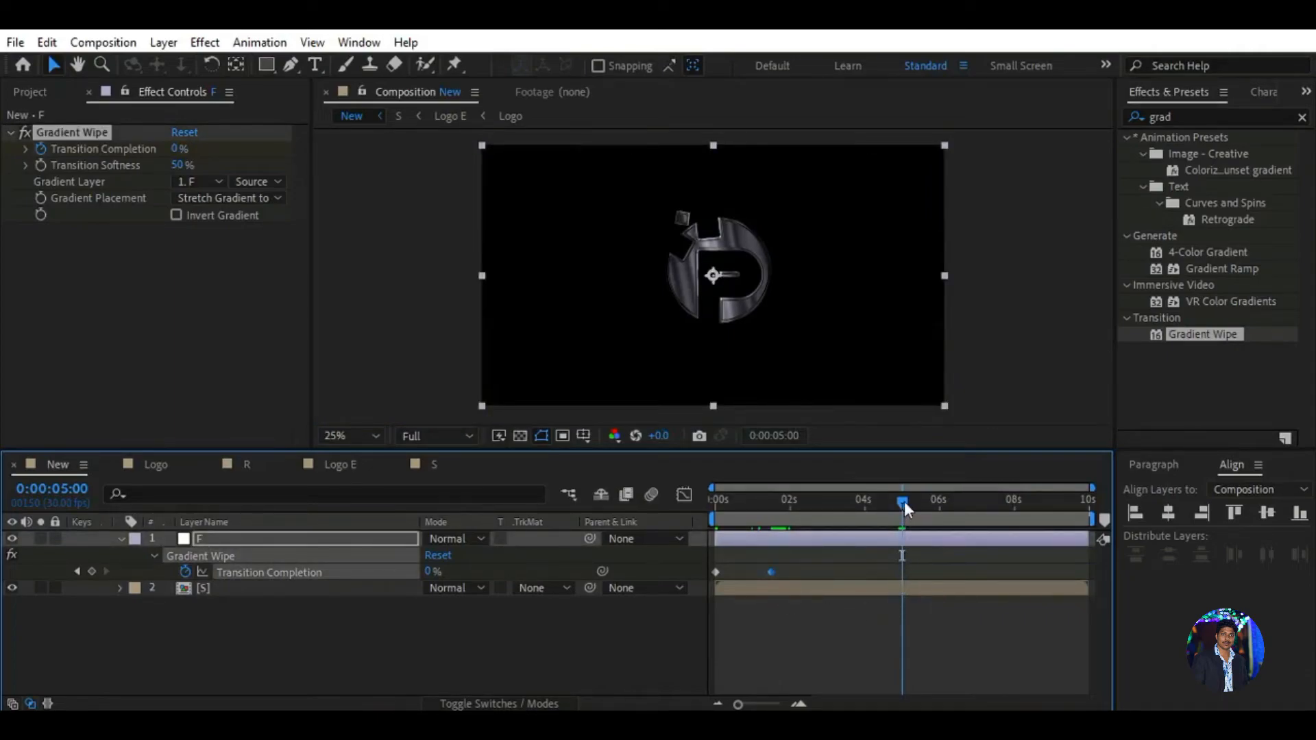
key("ctrl+v")
Step: Add a Gradient Wipe transition completion keyframe of 100% at 0:00:06:00
left_click_drag(902, 500, 940, 518)
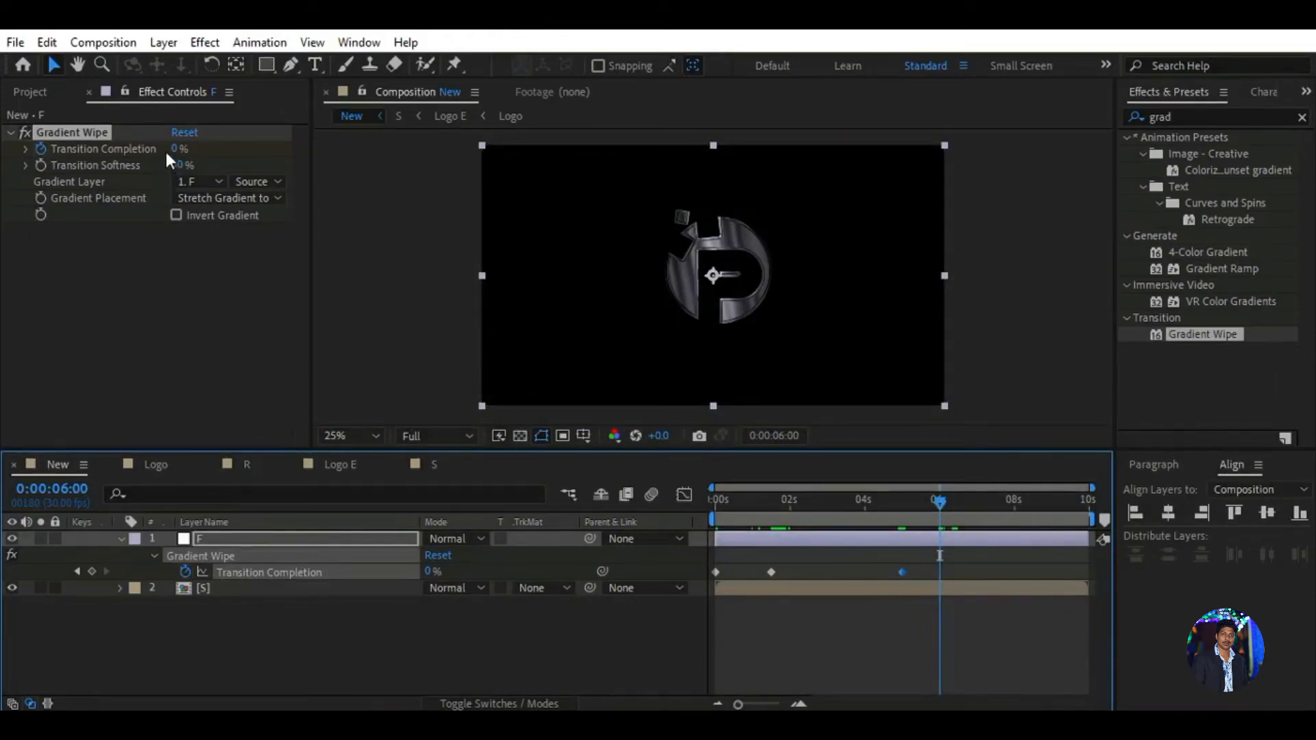
left_click_drag(177, 148, 354, 163)
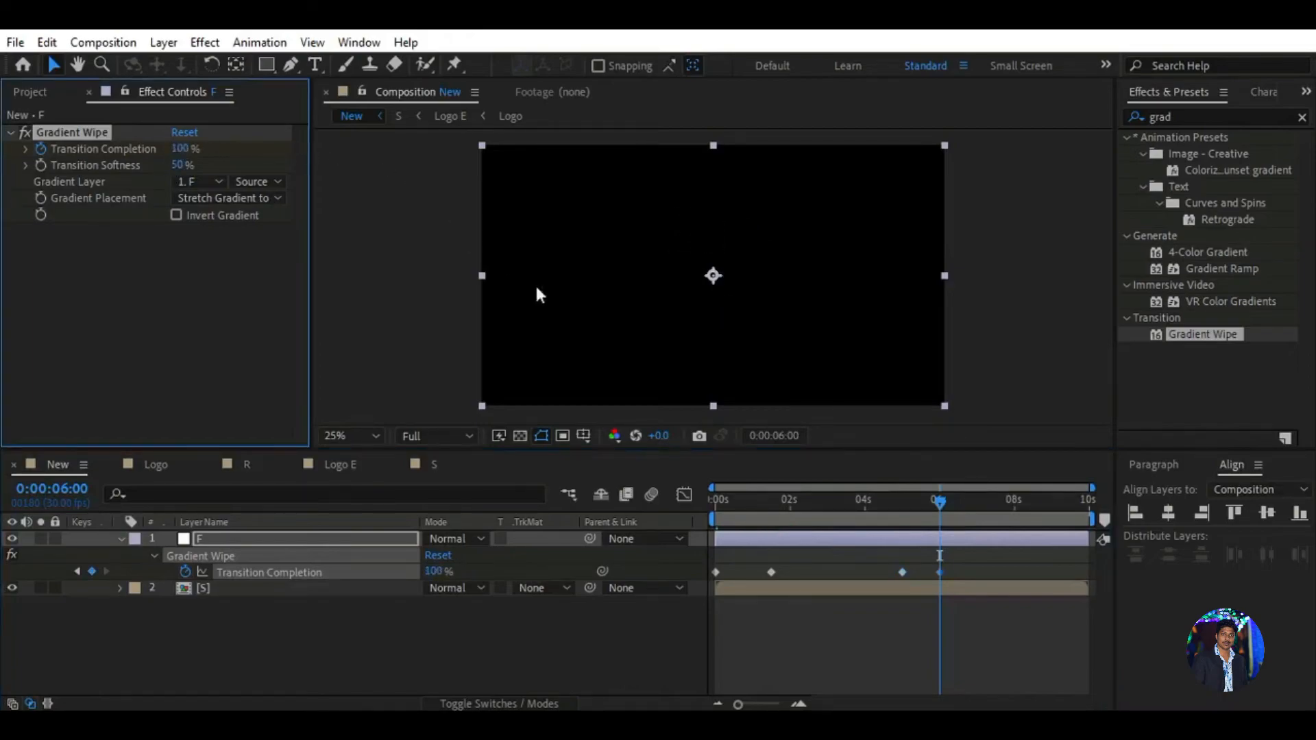
left_click(965, 619)
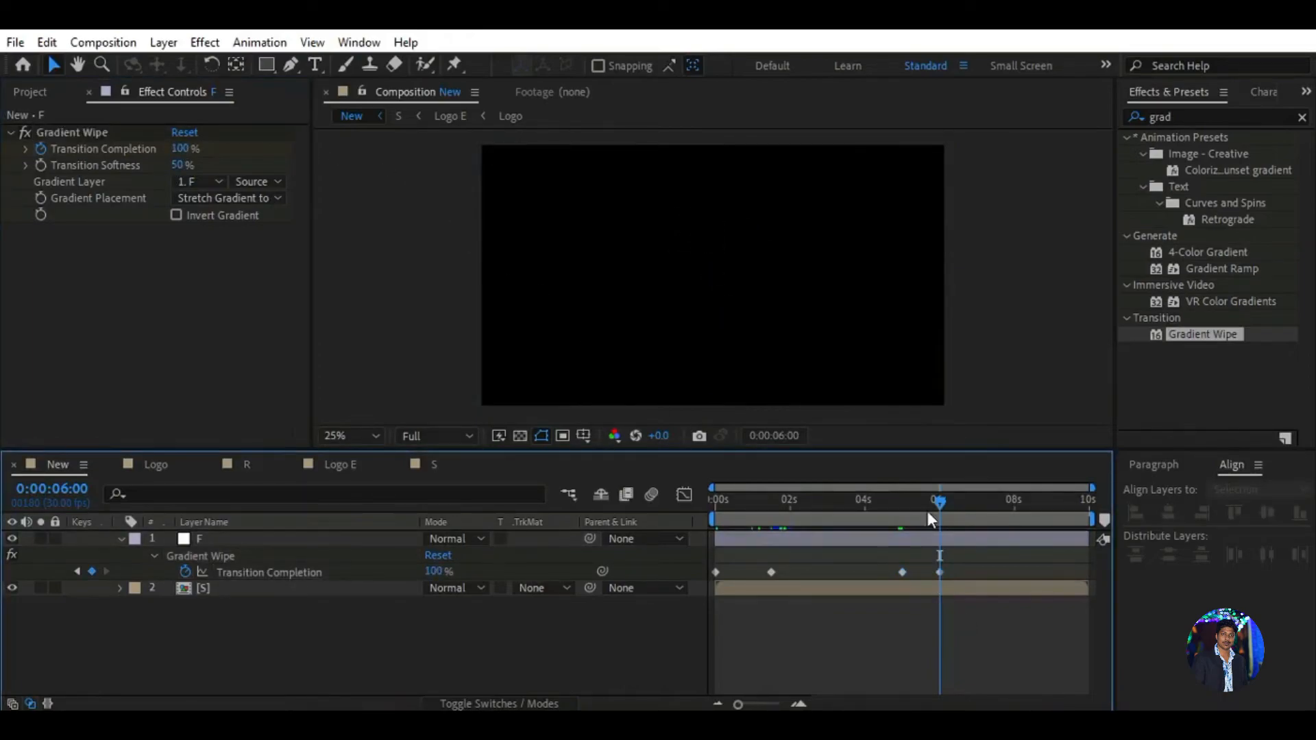
Step: Preview the wipe animation from the beginning and collapse the F layer's properties
key("Home")
key("space")
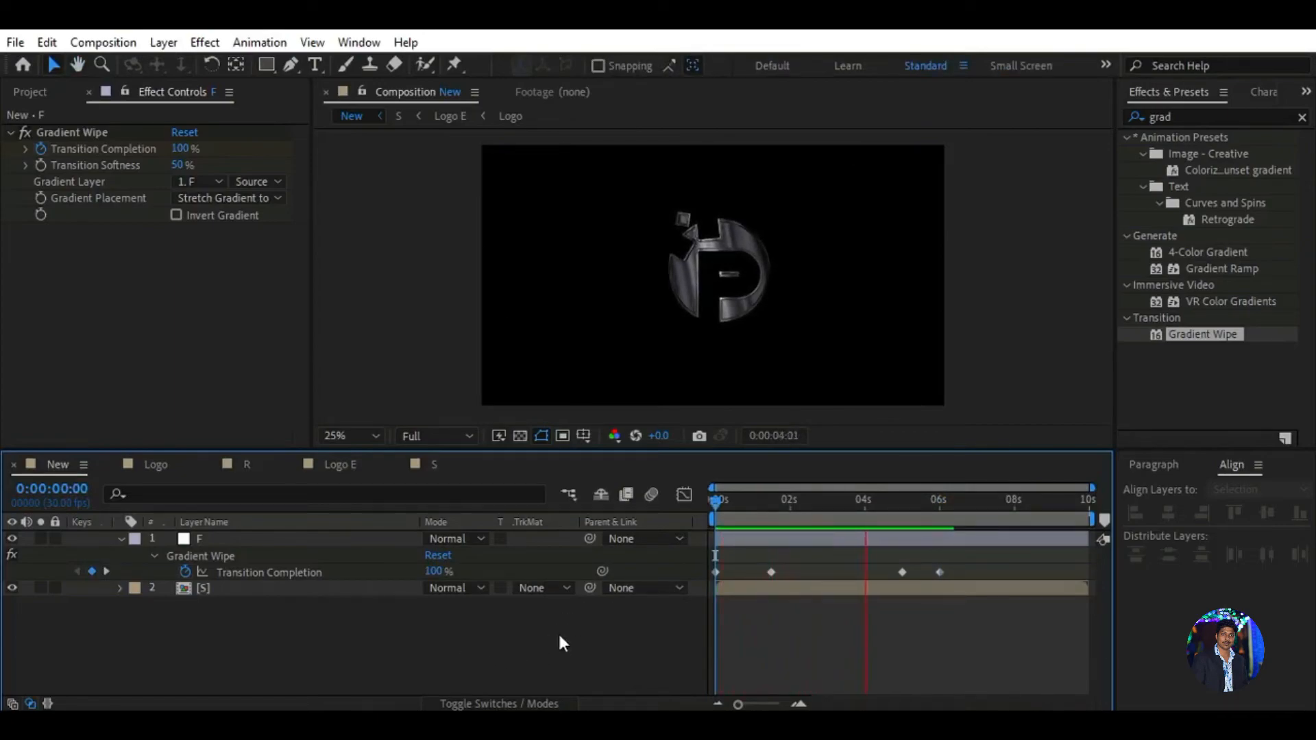
key("space")
left_click_drag(955, 502, 691, 510)
left_click(125, 538)
left_click(118, 534)
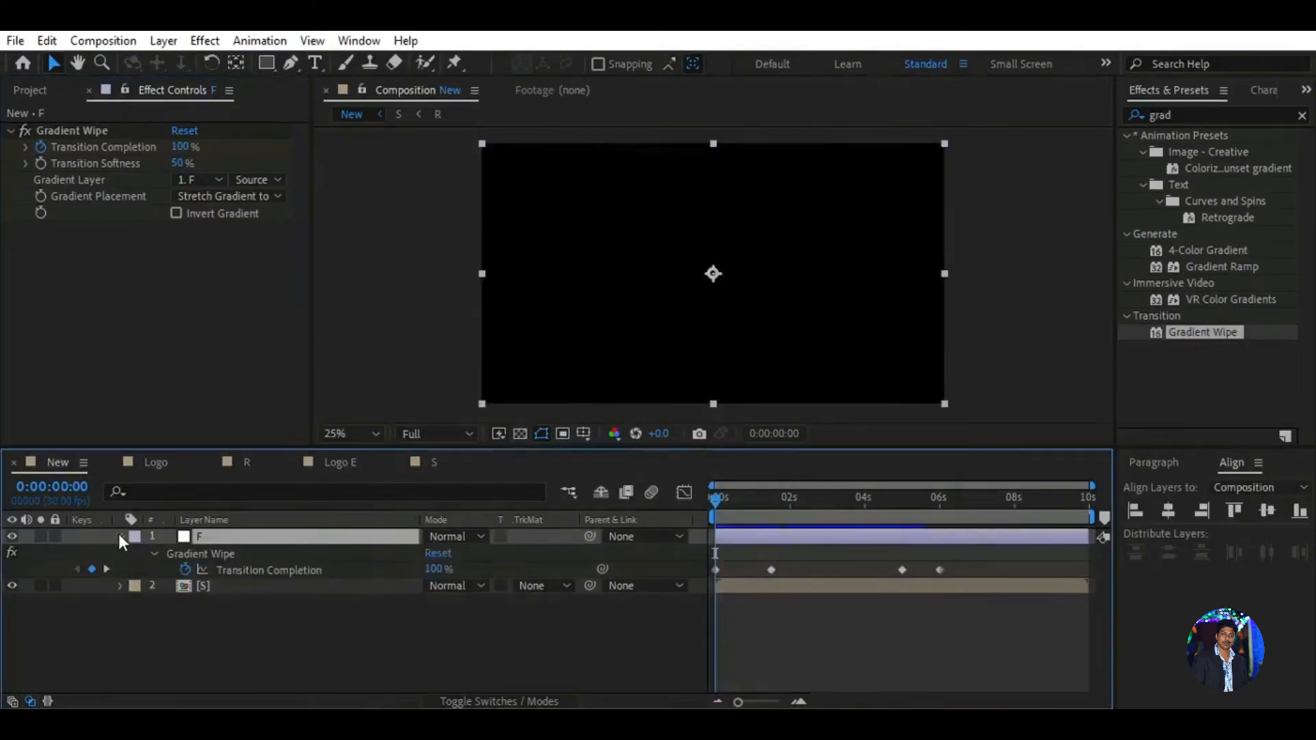
left_click(273, 580)
Step: Import the New.mp4 and New 1.mp4 video files into the project
left_click(45, 94)
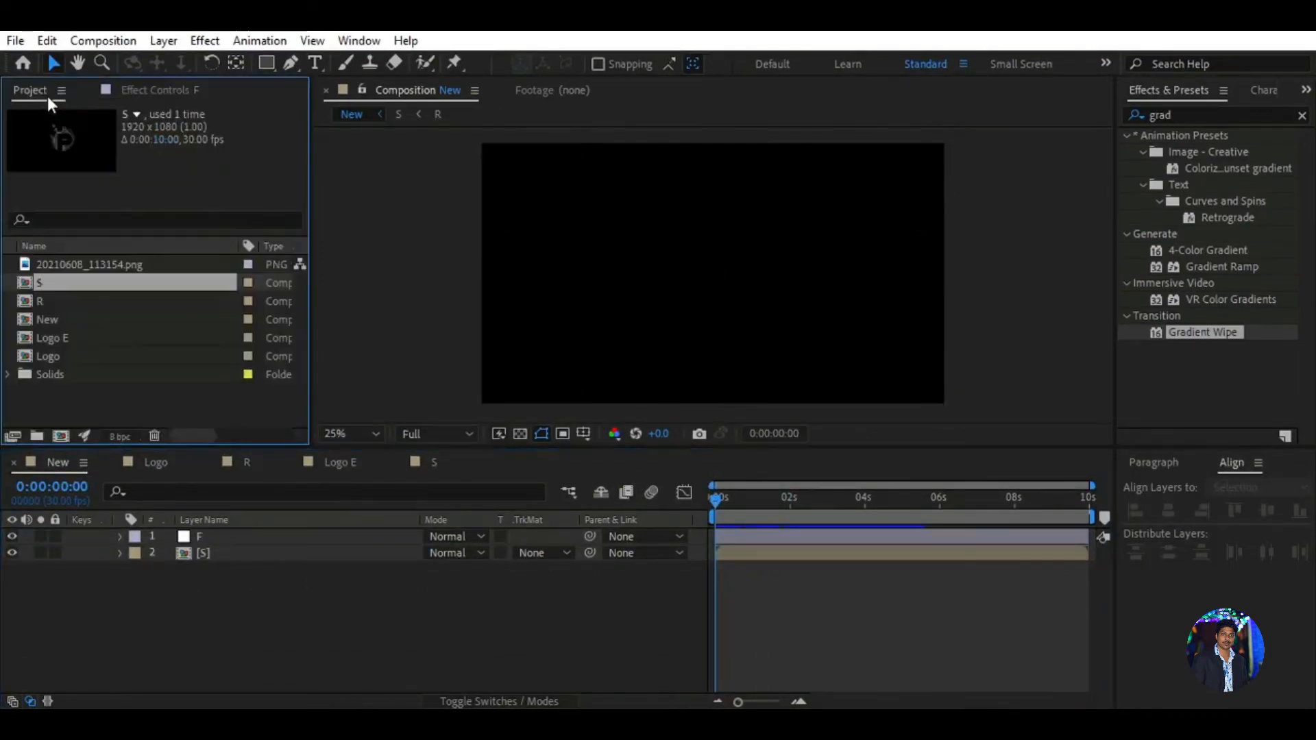
left_click(15, 41)
mouse_move(130, 263)
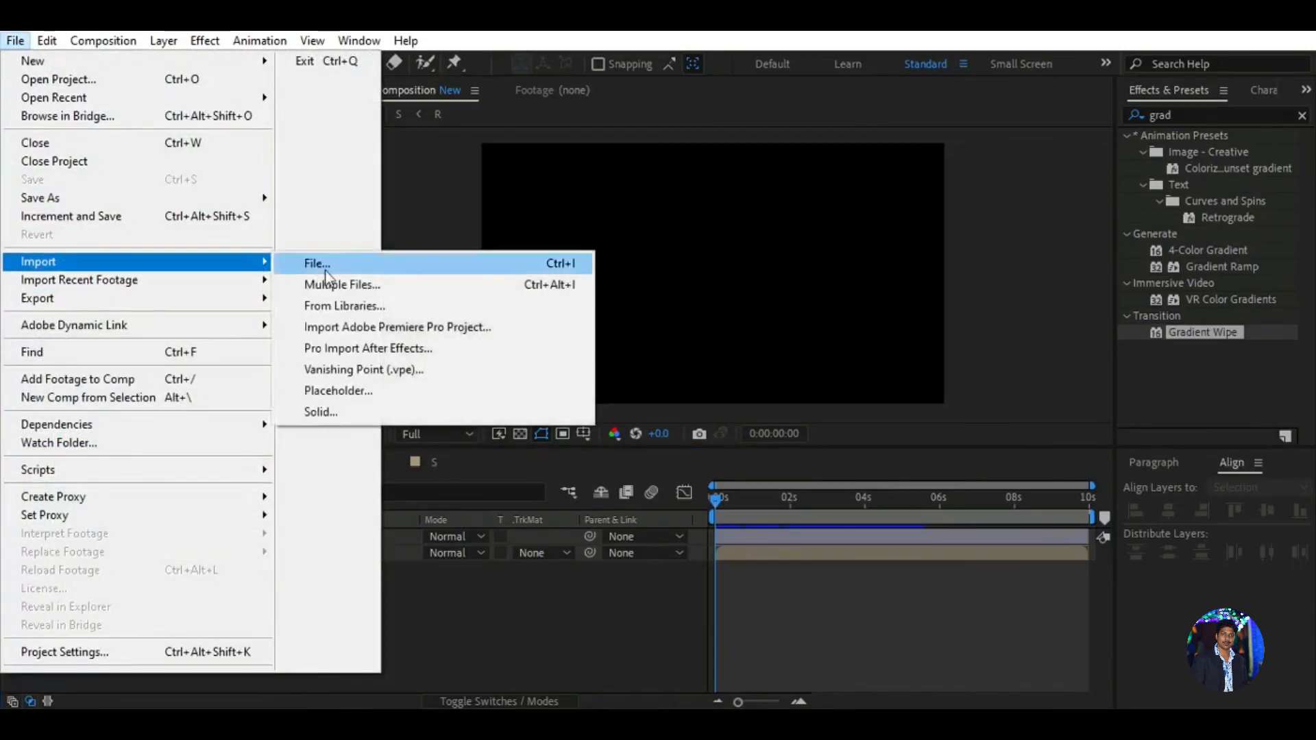
left_click(326, 267)
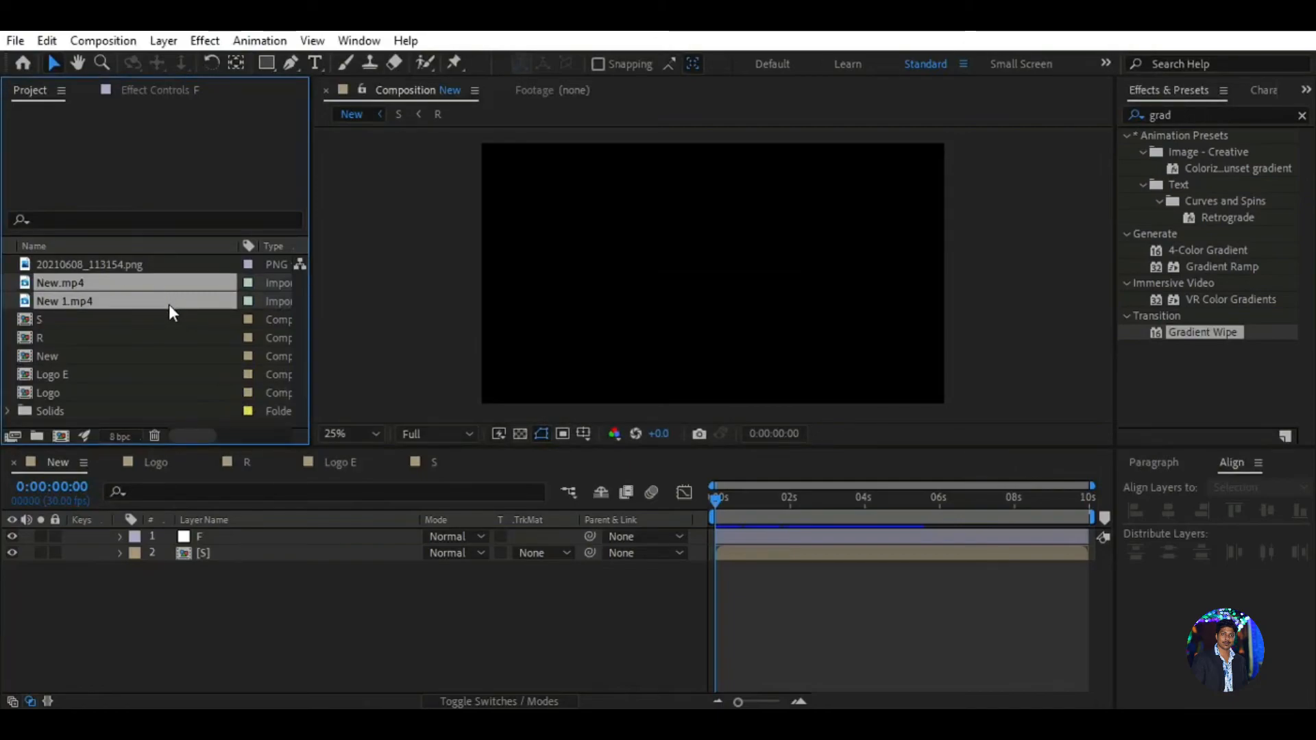
left_click(219, 339)
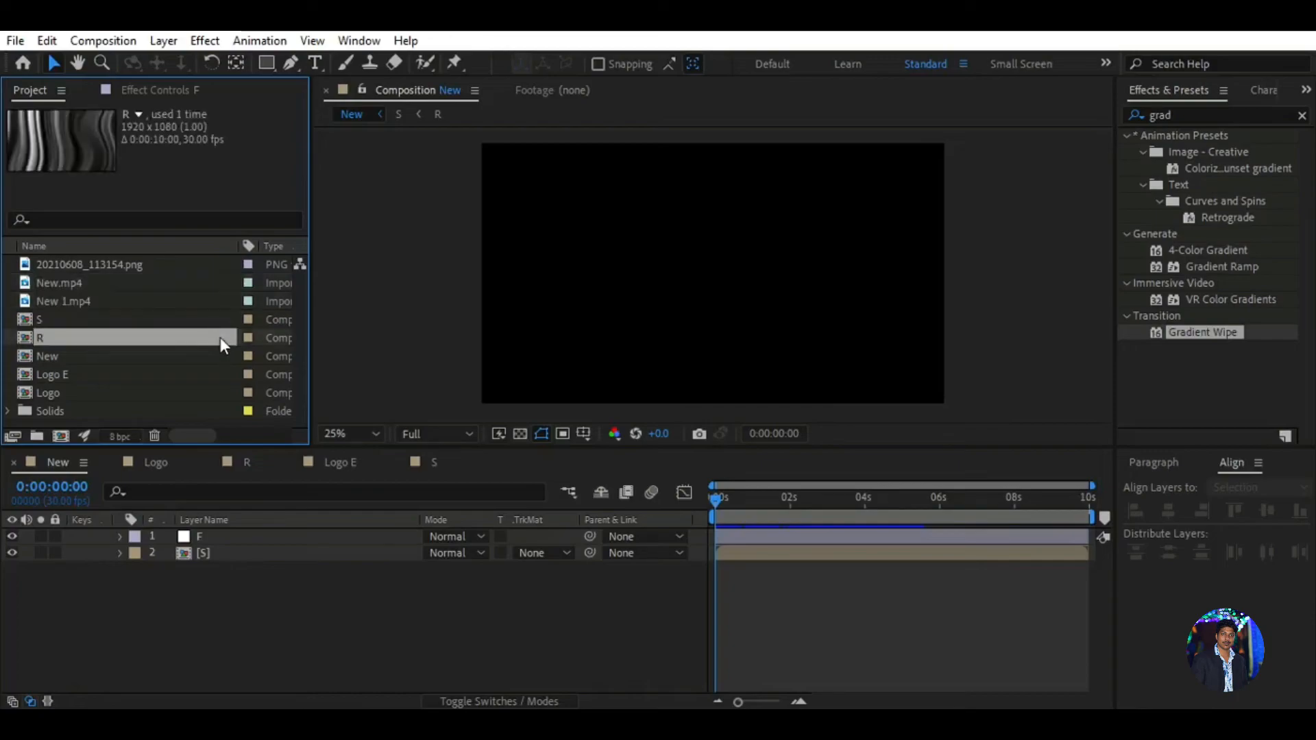
Step: Add New.mp4 to the New composition as a layer directly beneath the S layer
left_click(163, 288)
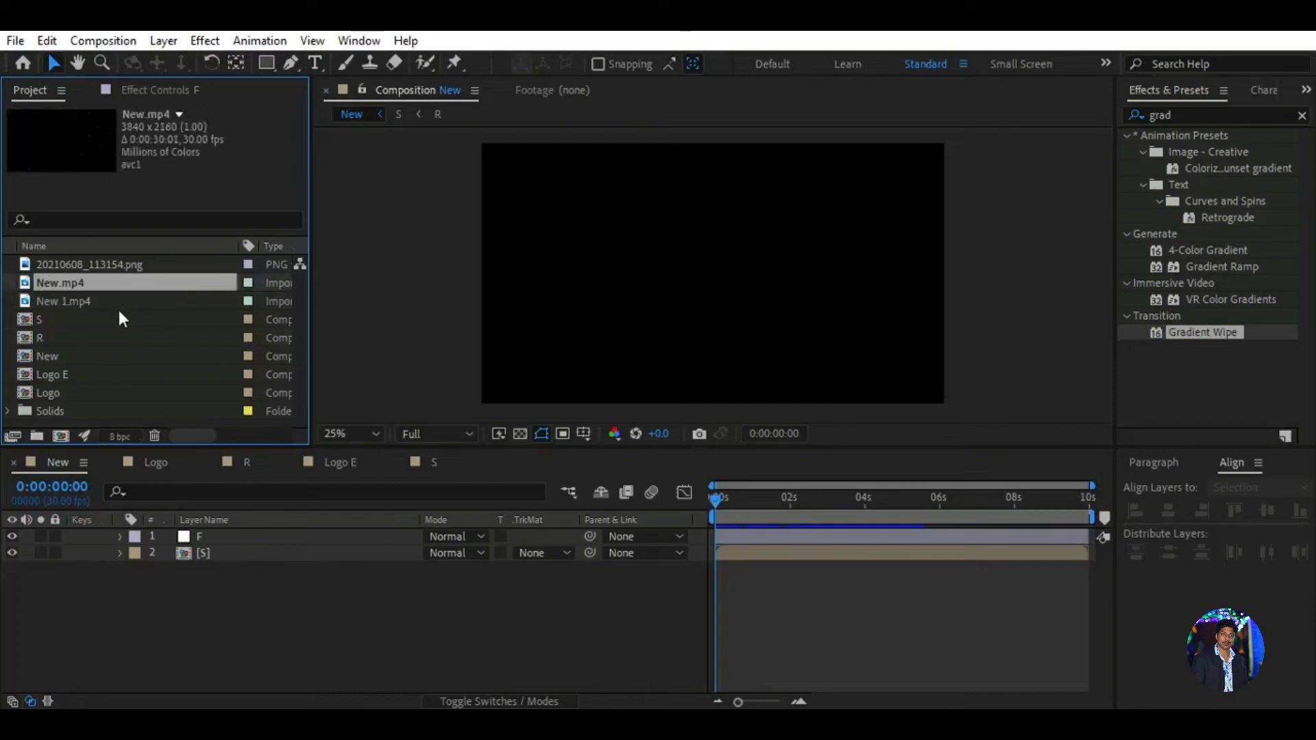
left_click(124, 301)
left_click(132, 284)
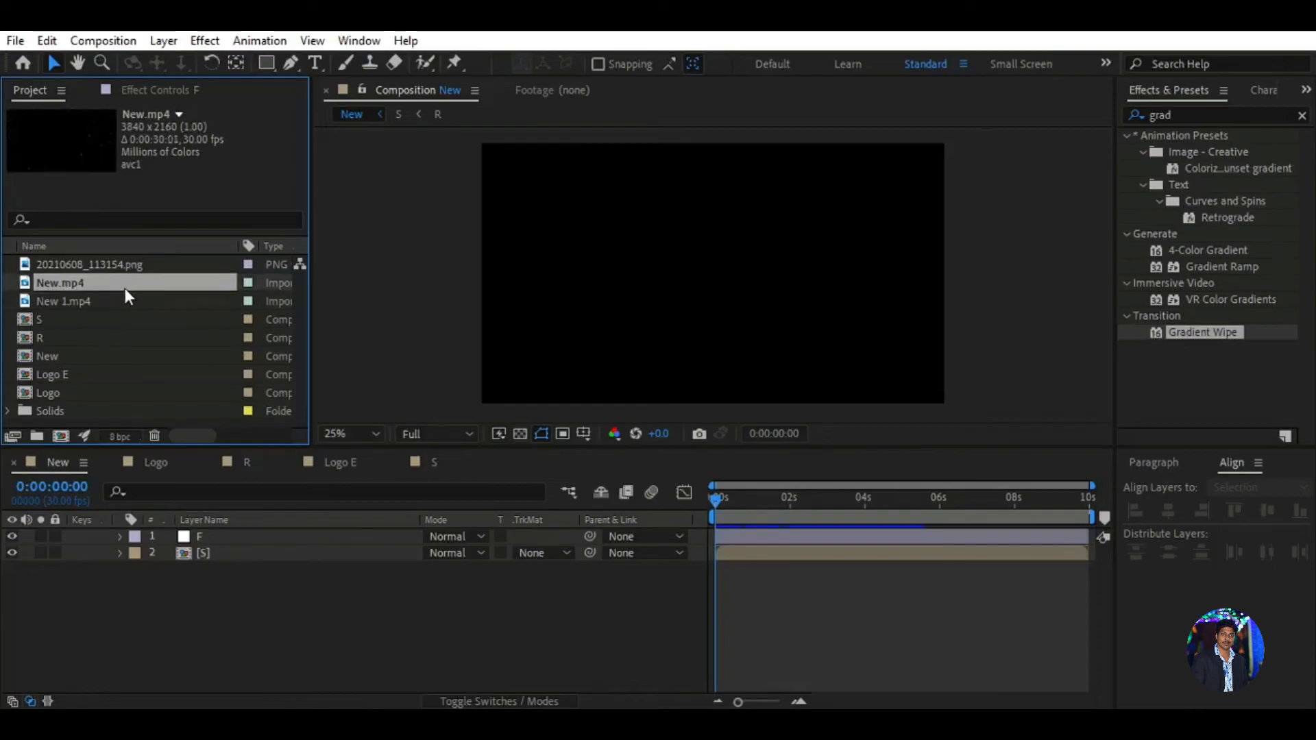
left_click_drag(122, 282, 230, 561)
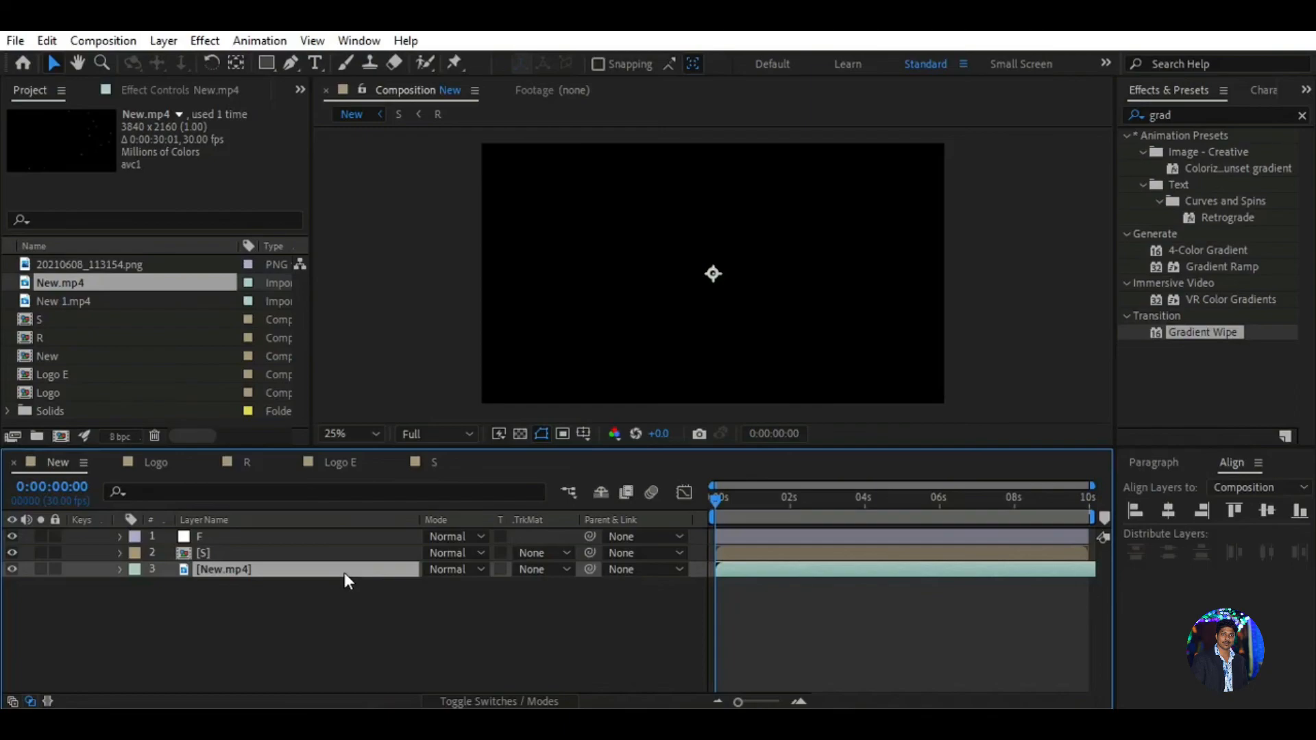
Step: Set the New.mp4 layer's opacity to 50%
key("t")
left_click_drag(715, 498, 762, 500)
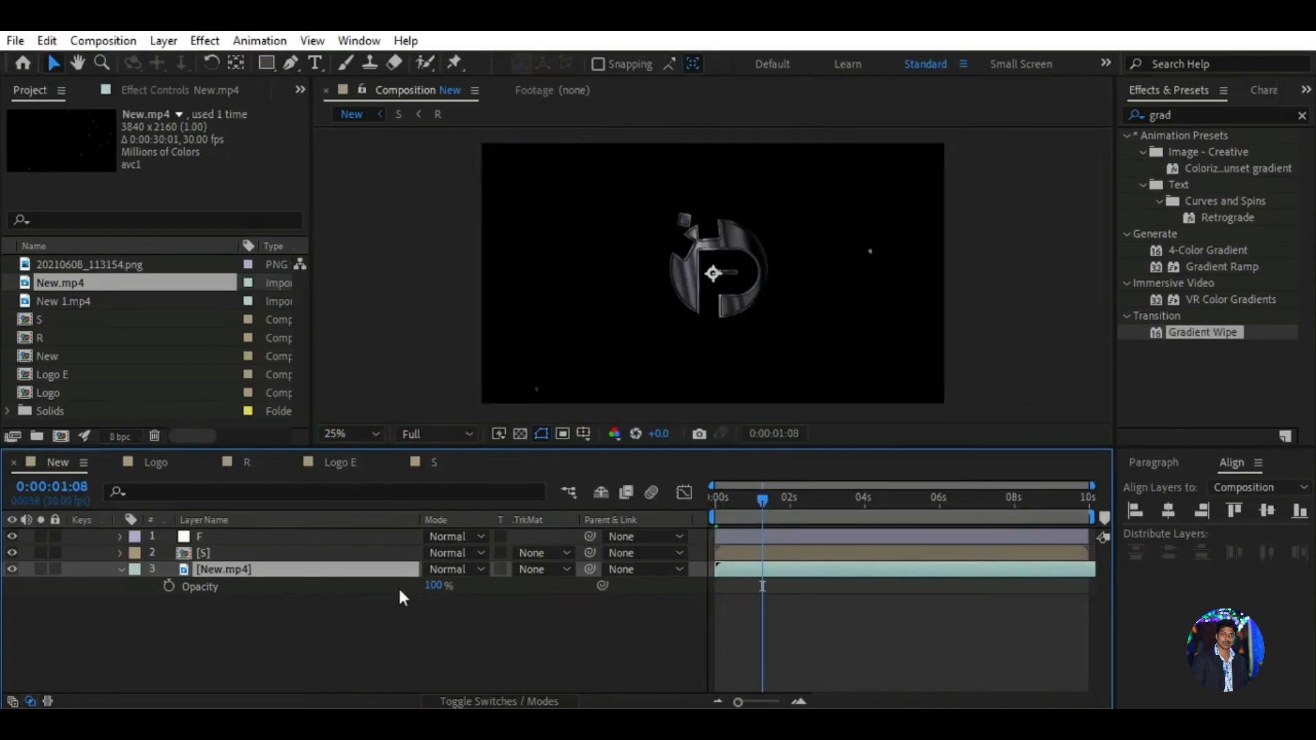
left_click(430, 586)
type("5")
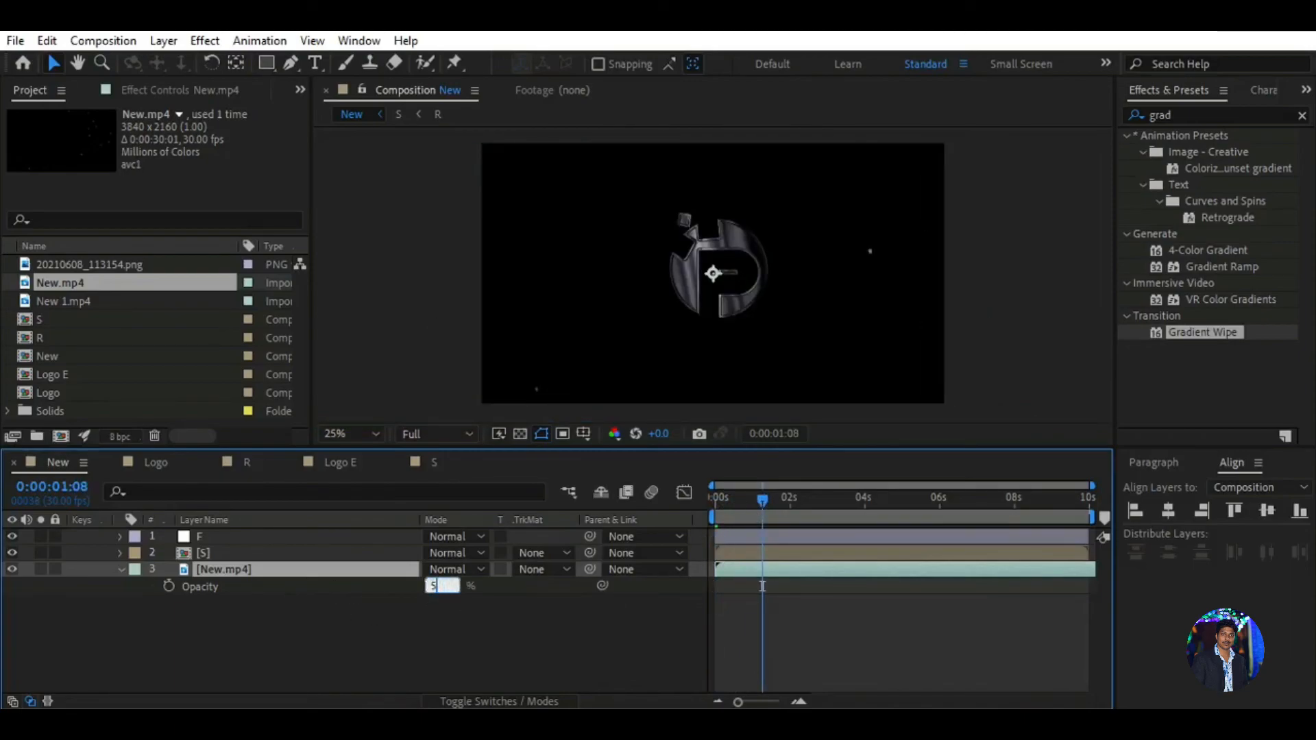
key("Return")
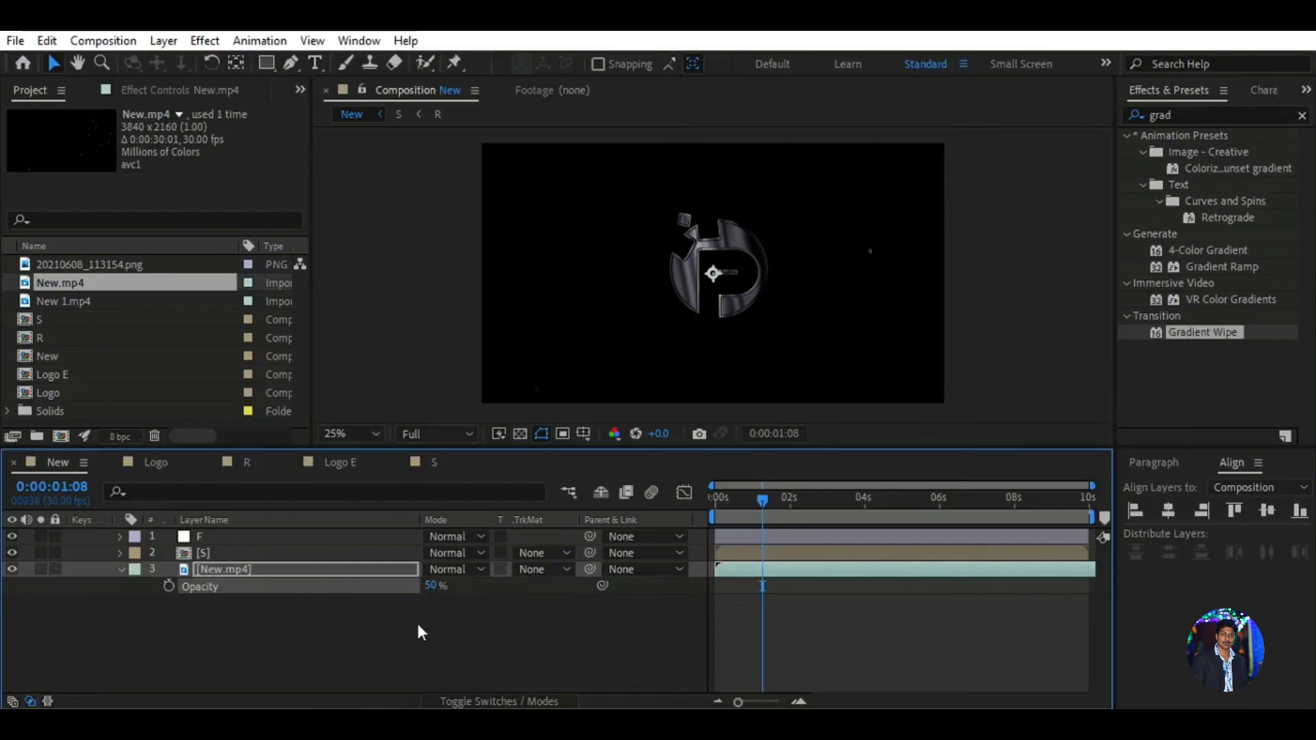
left_click(417, 620)
Step: Add New 1.mp4 beneath the New.mp4 layer and set its opacity to 7%
left_click_drag(76, 299, 234, 595)
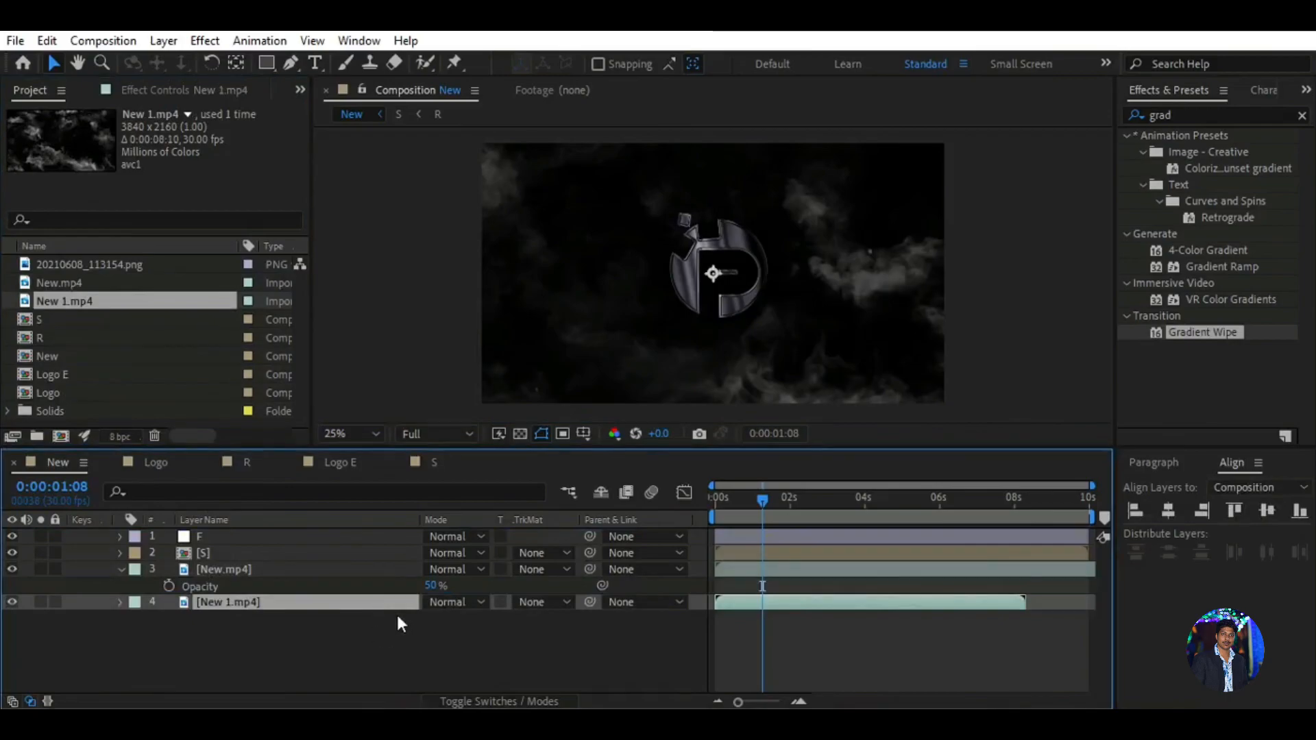
key("t")
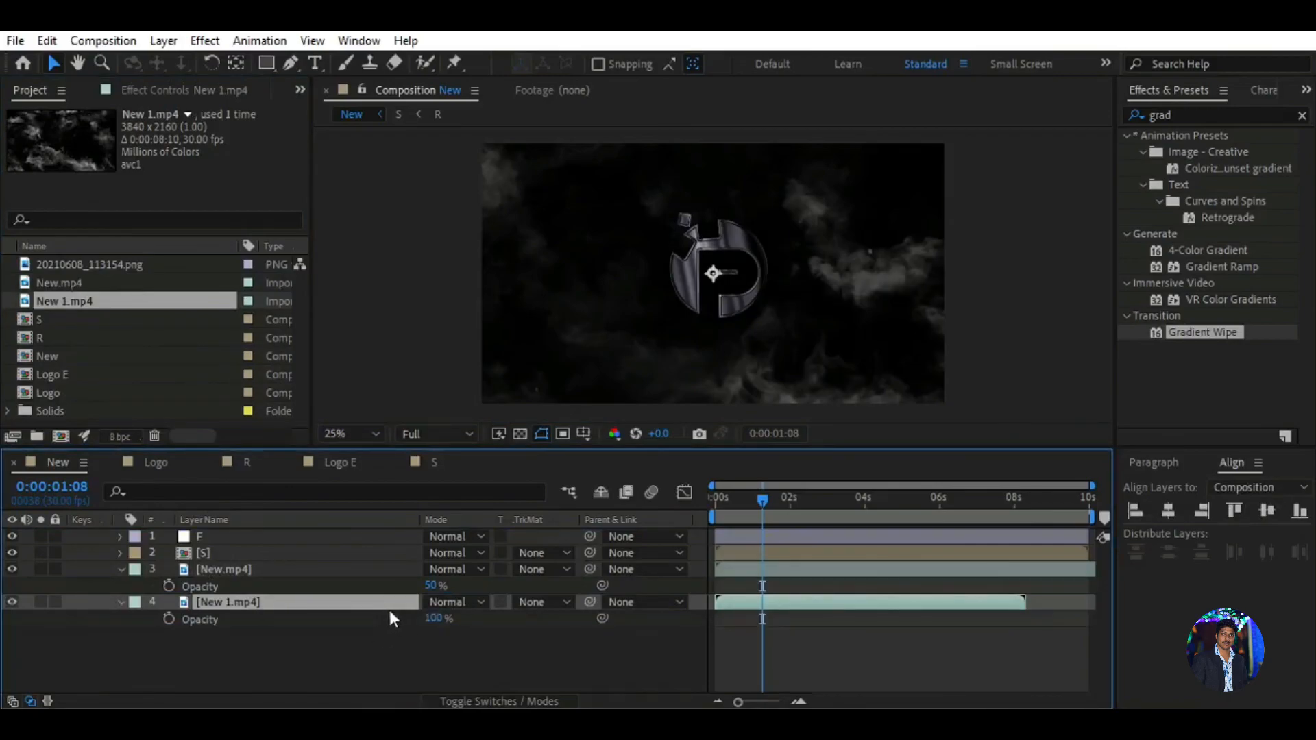
left_click(436, 618)
type("7")
key("Return")
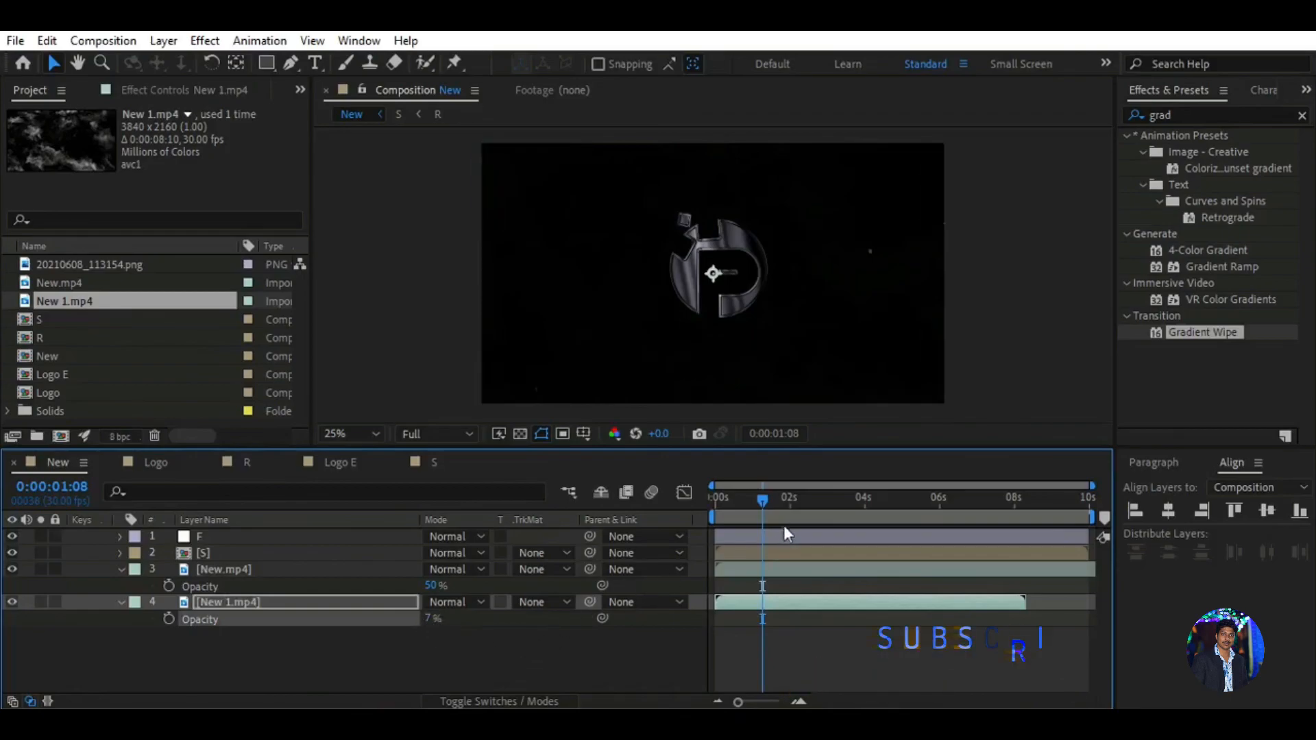
Step: Preview the composition with both background videos from the beginning
left_click_drag(761, 496, 696, 513)
left_click(587, 660)
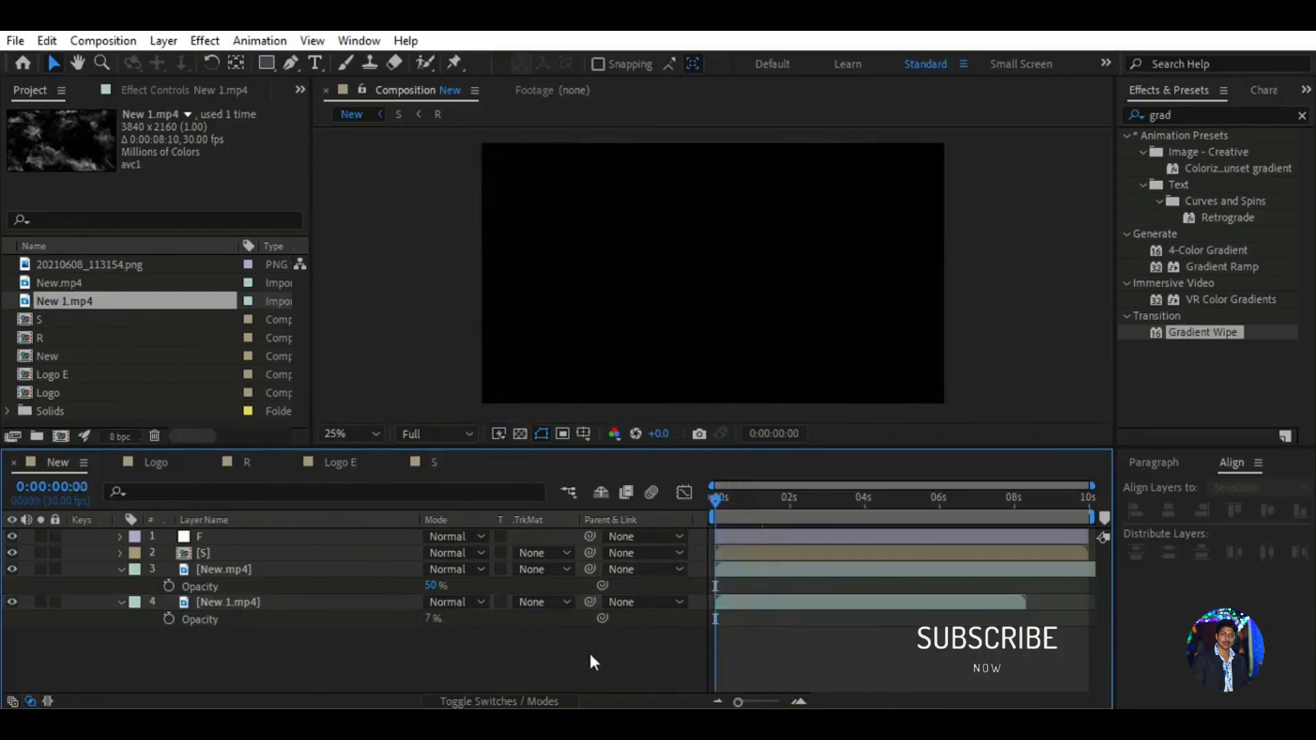
key("space")
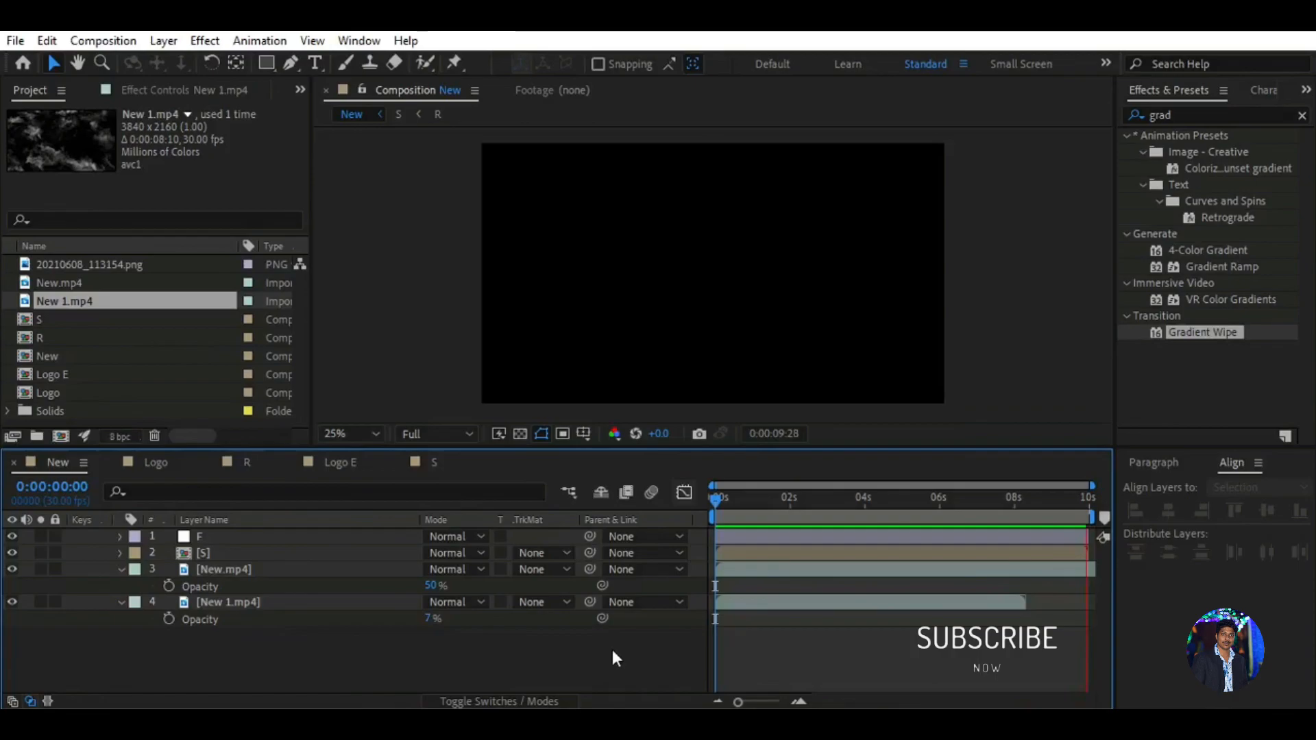